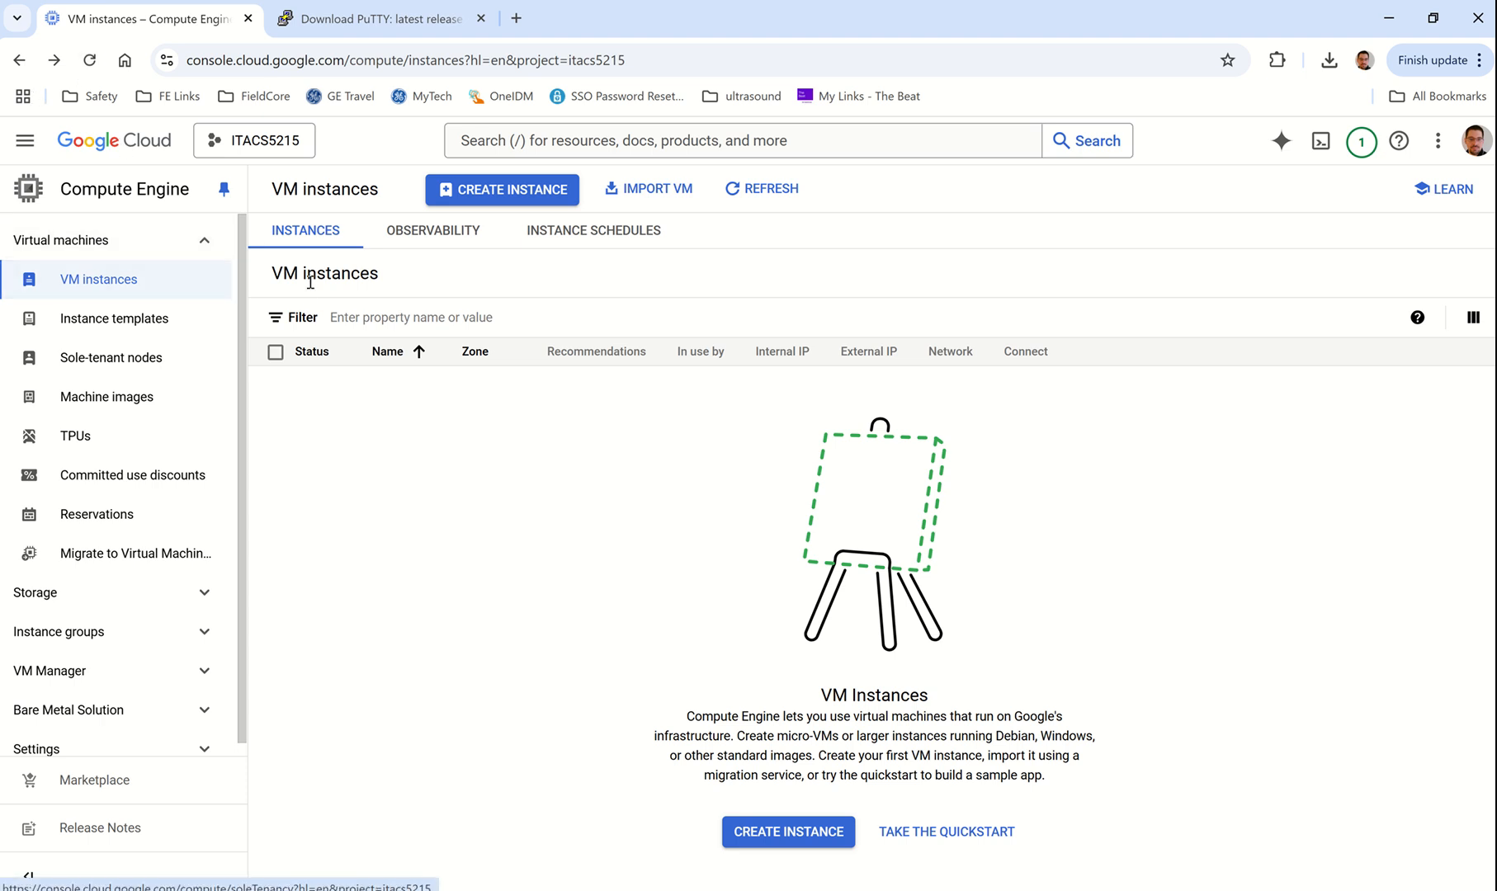
# Step: Navigate through the product menu to the VM instances list
pyautogui.click(29, 152)
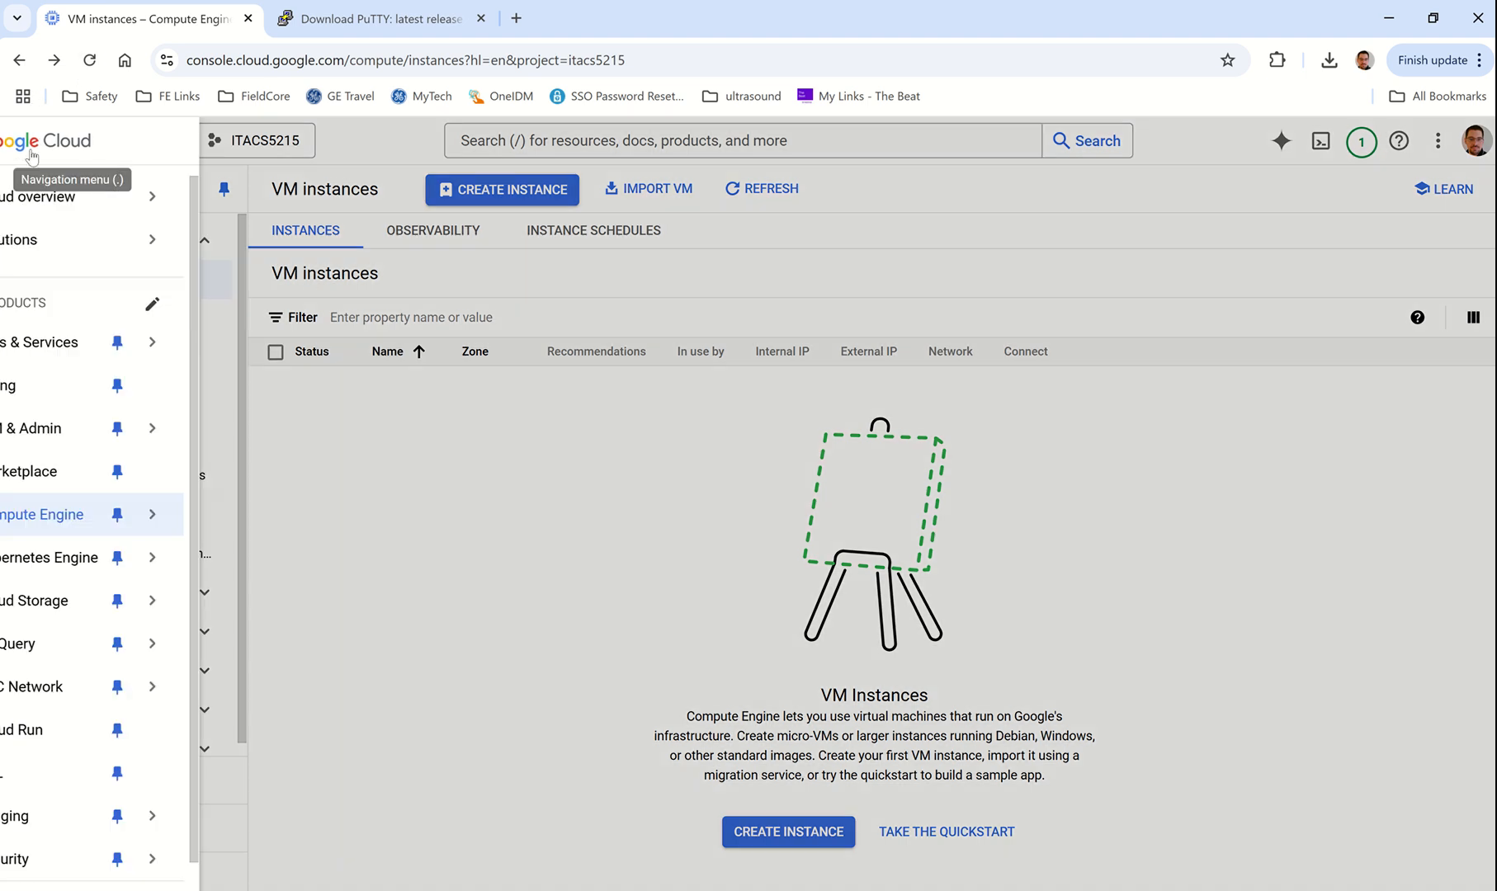
pyautogui.moveTo(140, 522)
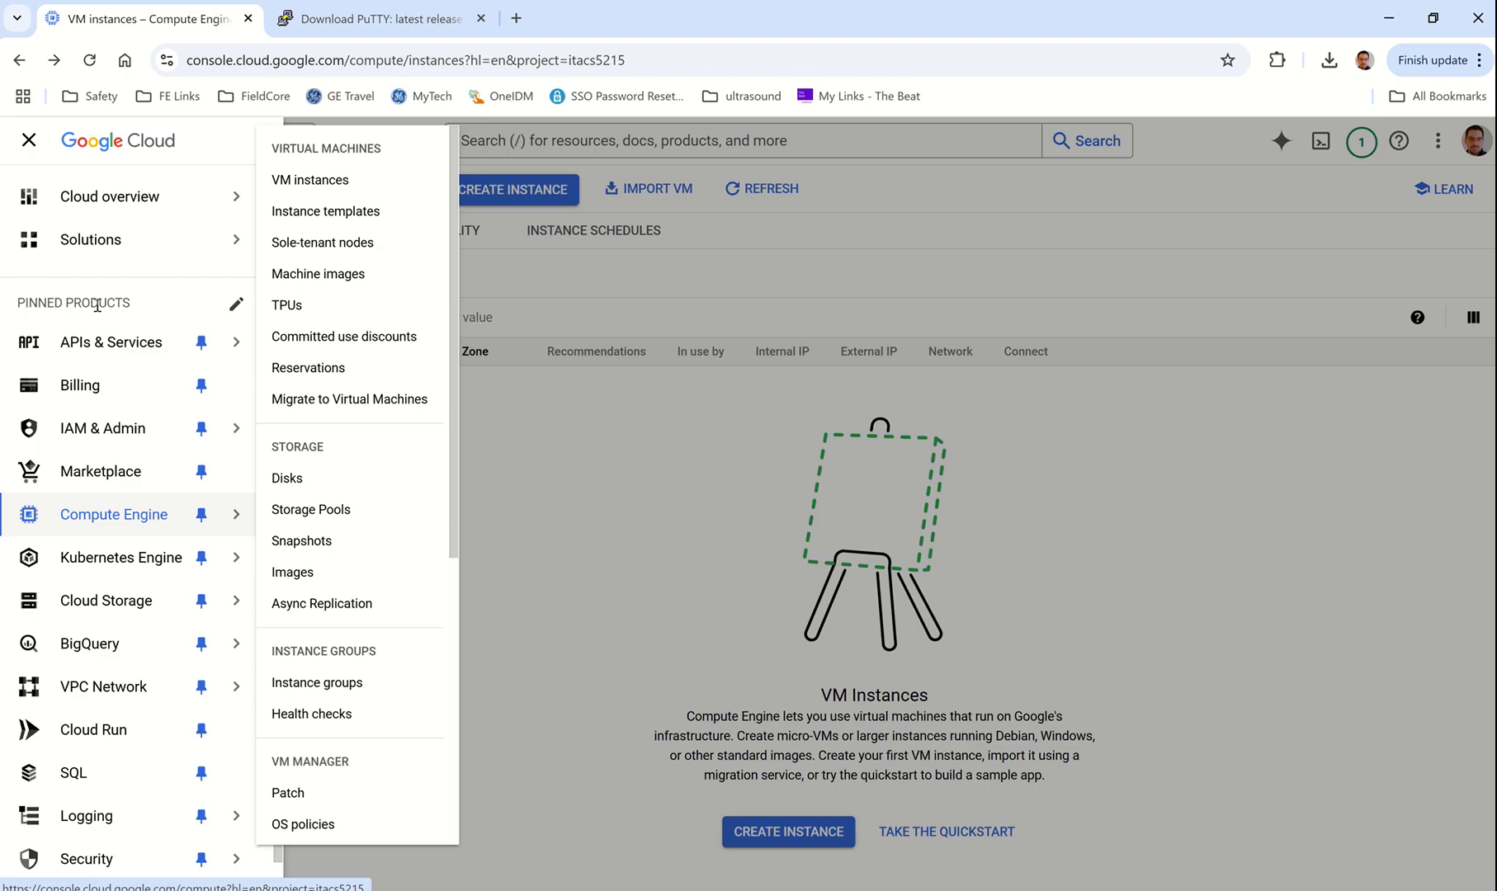
pyautogui.click(33, 141)
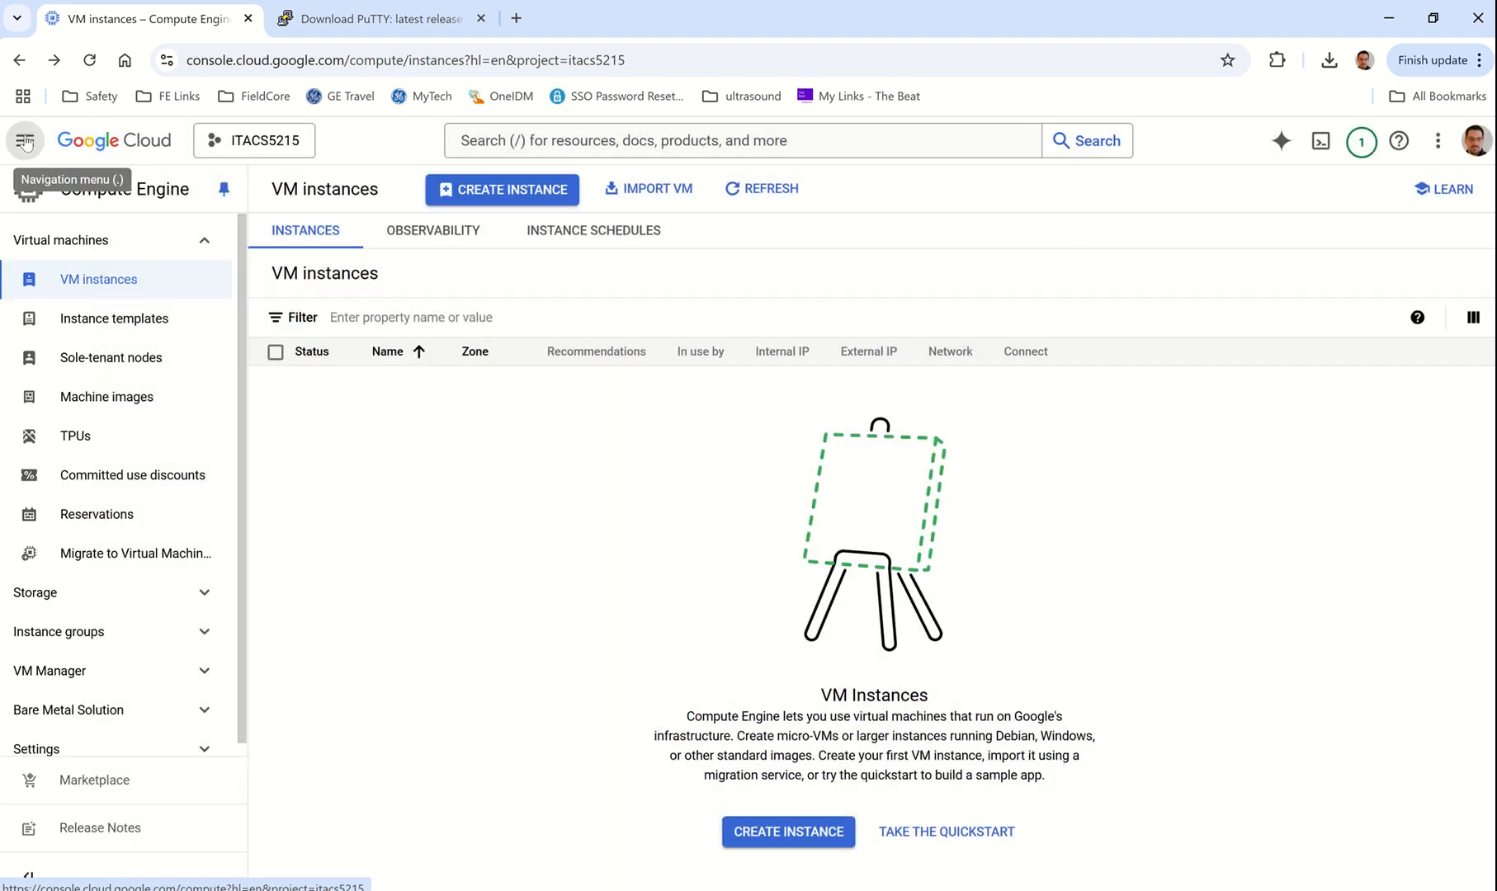
pyautogui.click(29, 141)
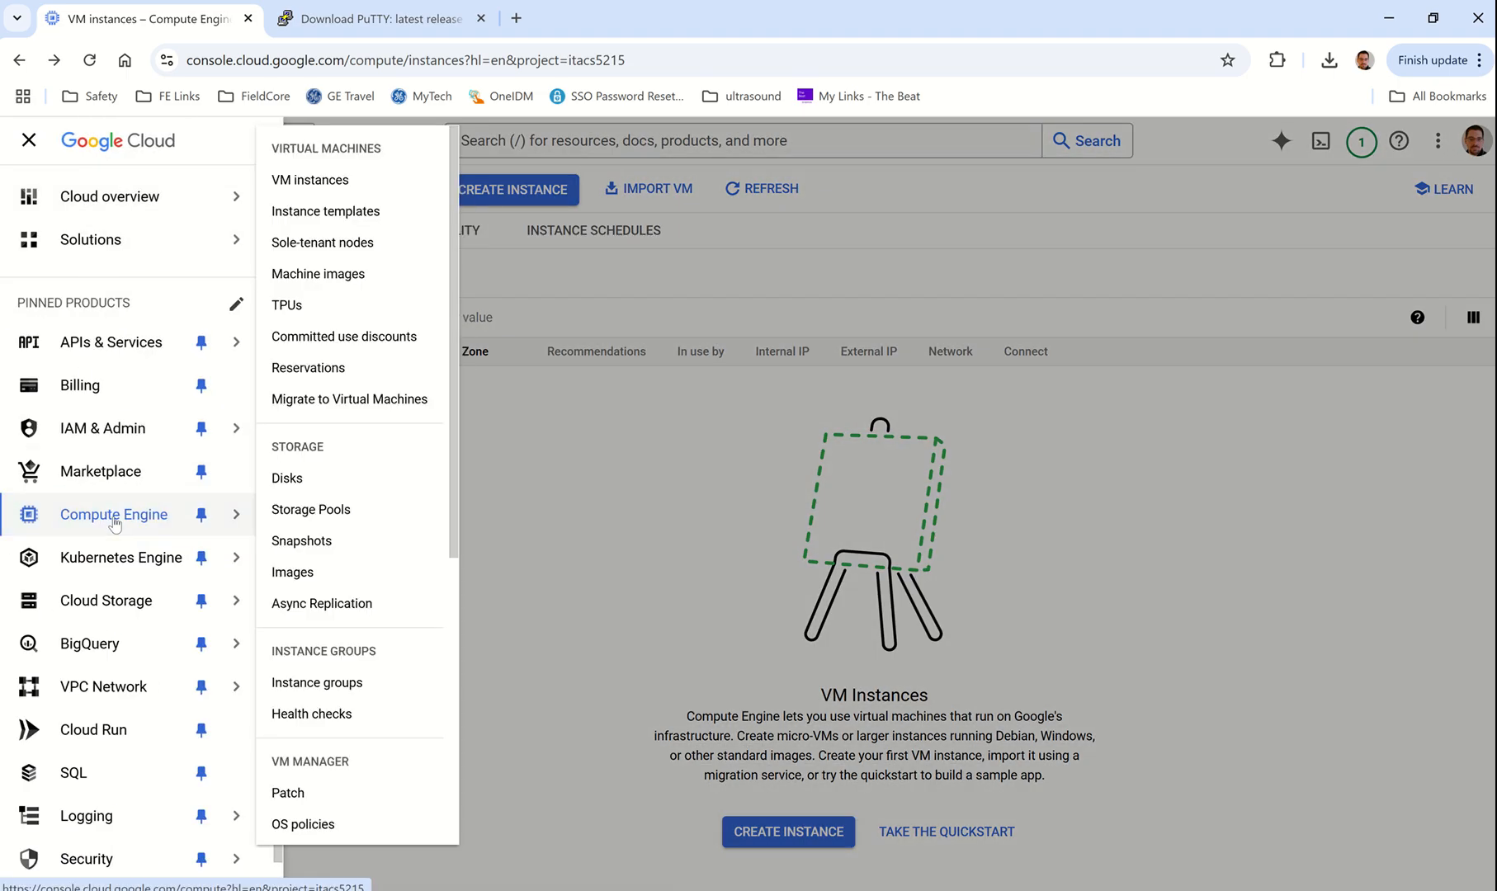
pyautogui.click(328, 177)
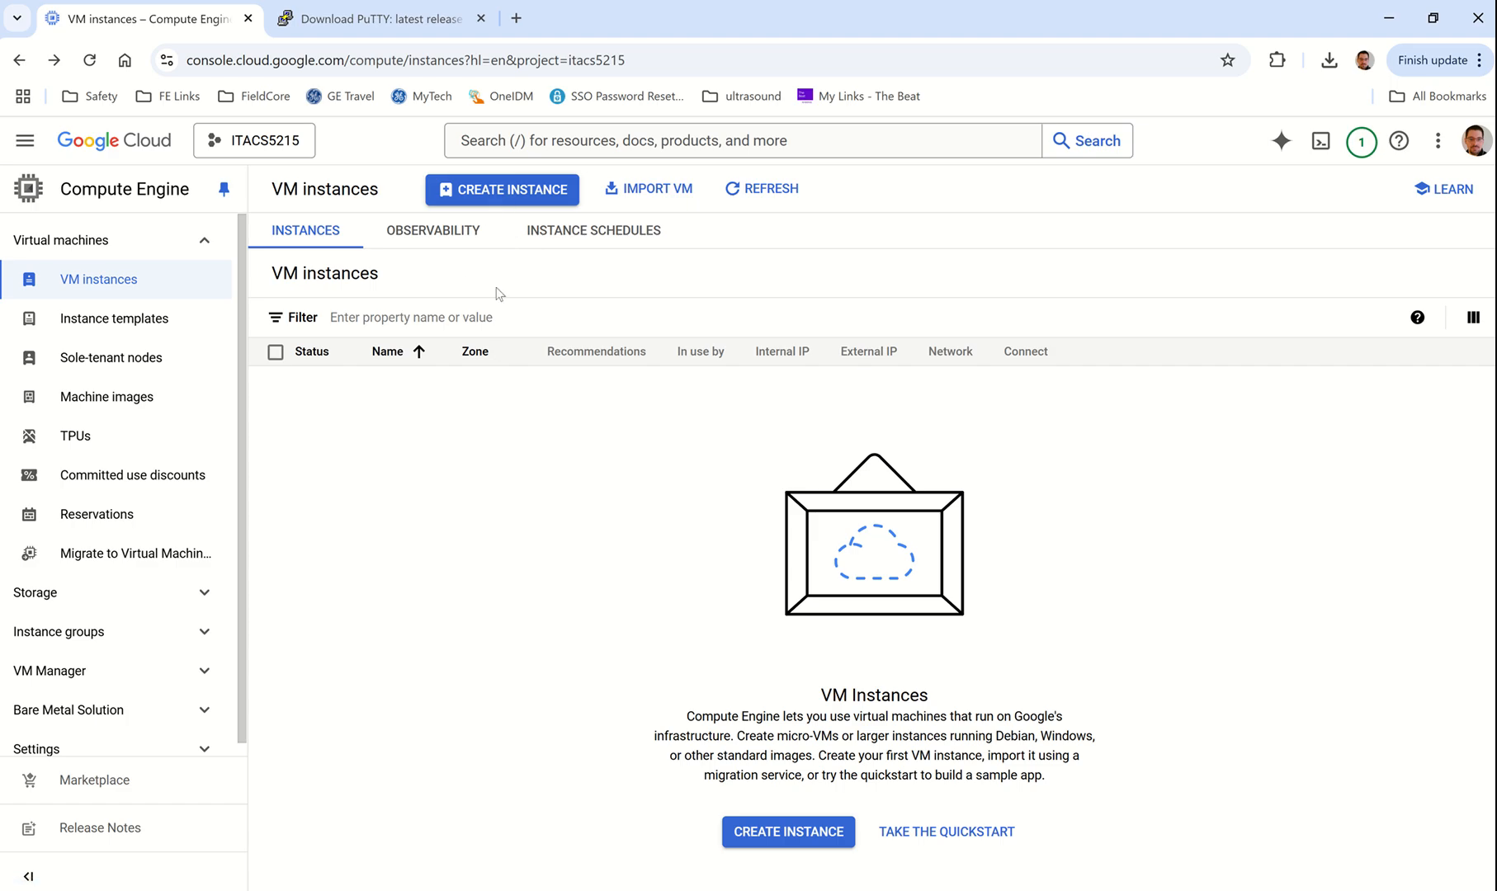
# Step: Start a new VM instance and name it intro
pyautogui.click(502, 192)
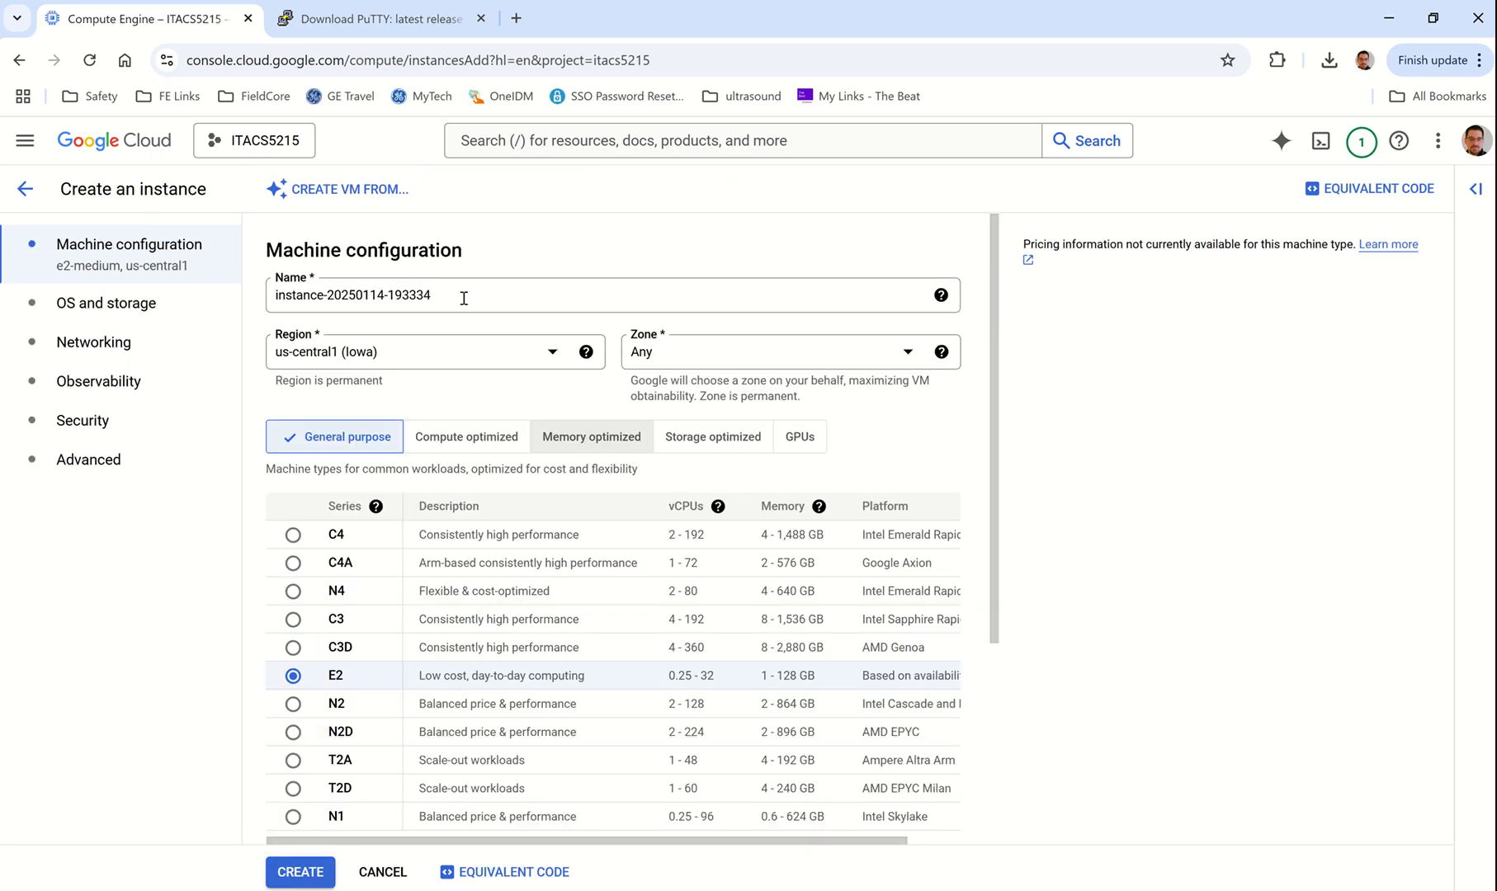
pyautogui.write('intro')
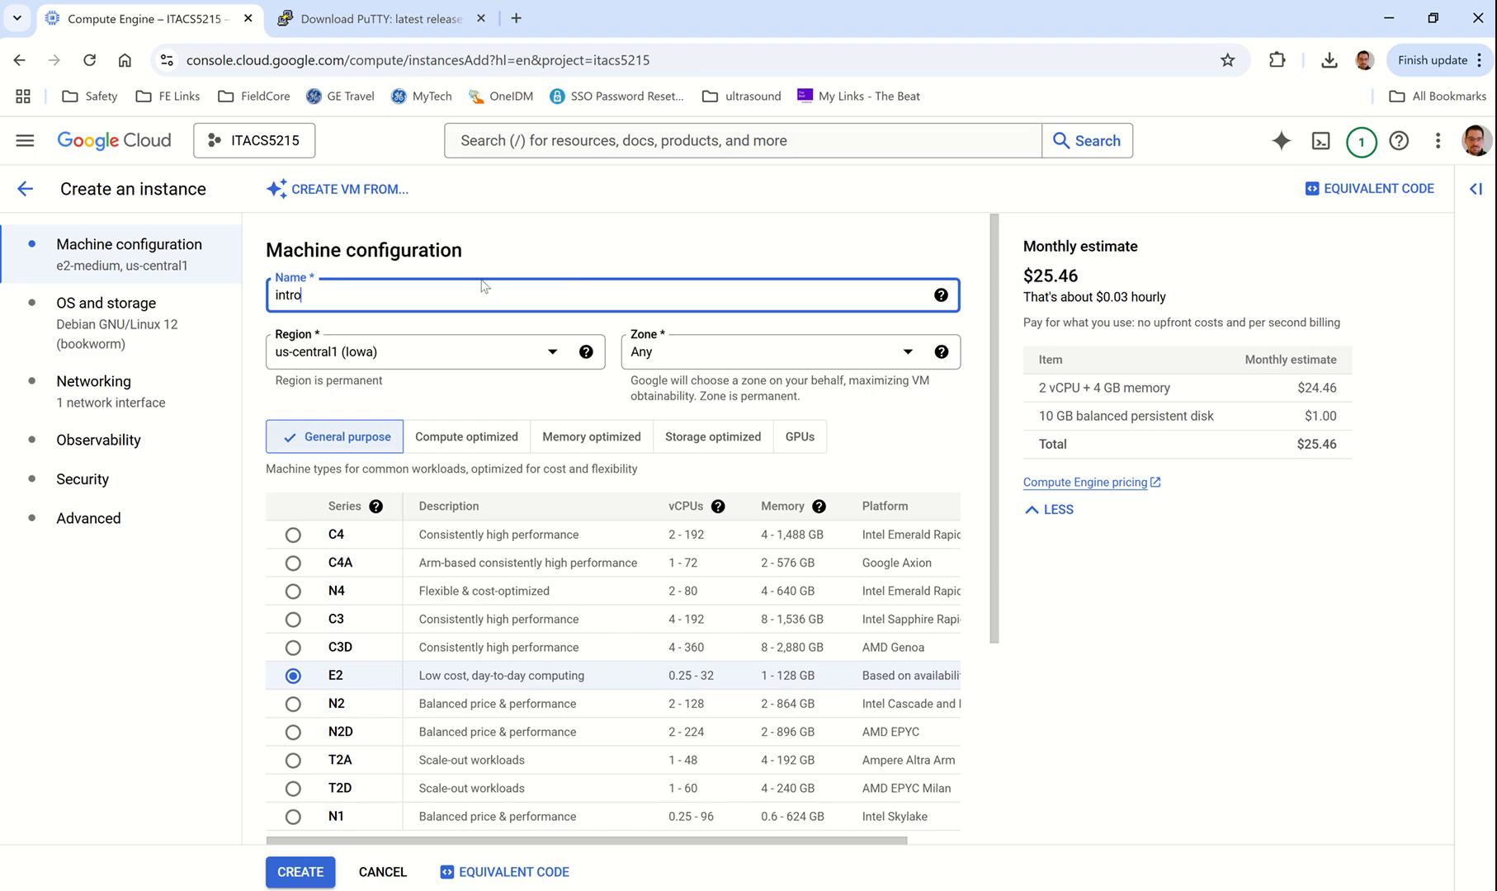
pyautogui.write('1')
pyautogui.press('BackSpace')
pyautogui.press('Home')
pyautogui.write('1')
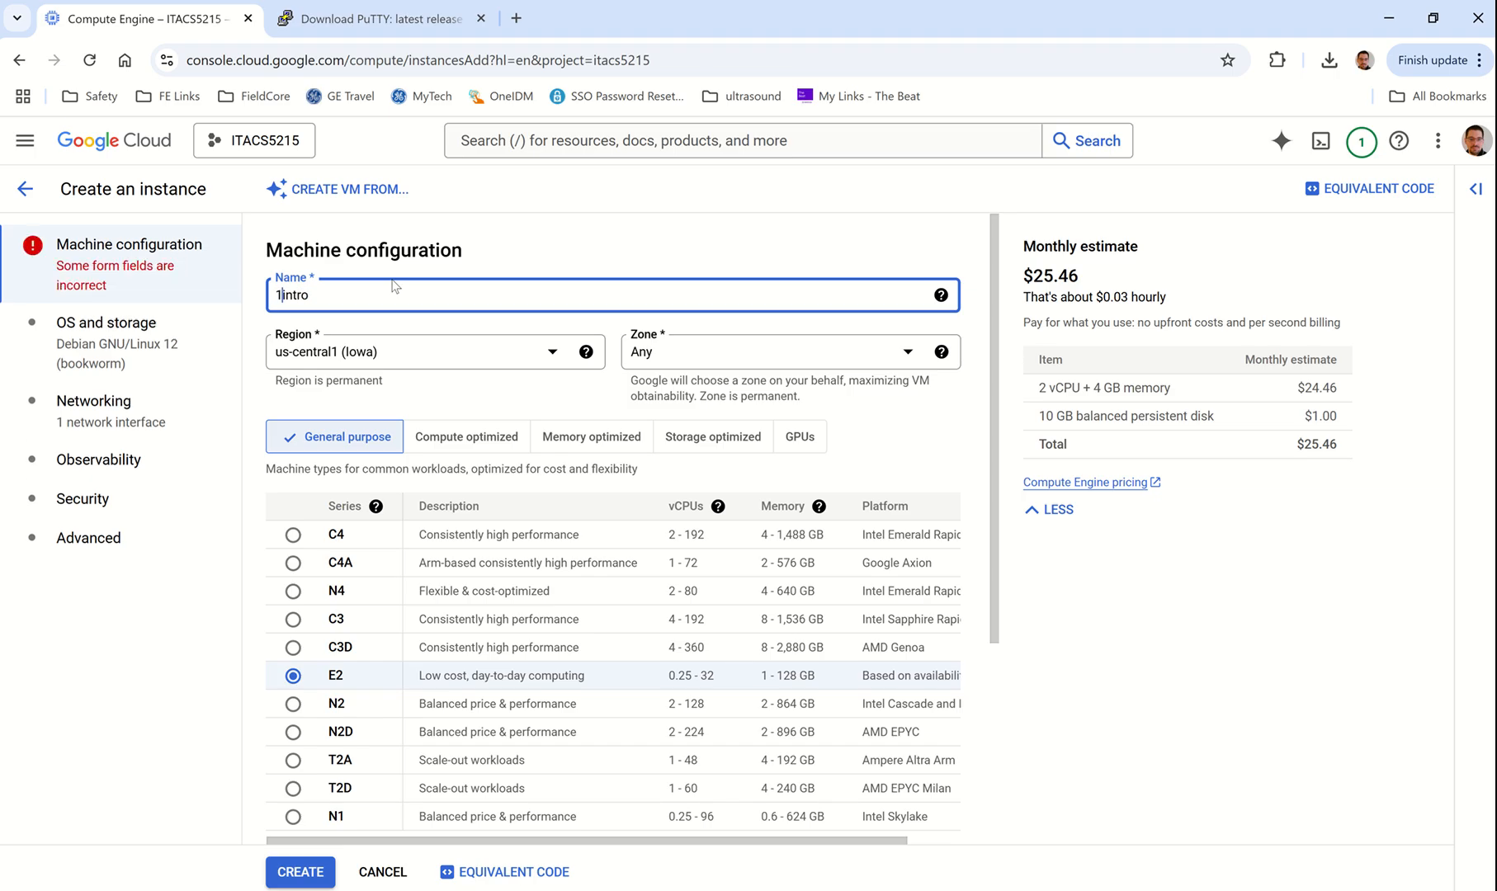
pyautogui.press('BackSpace')
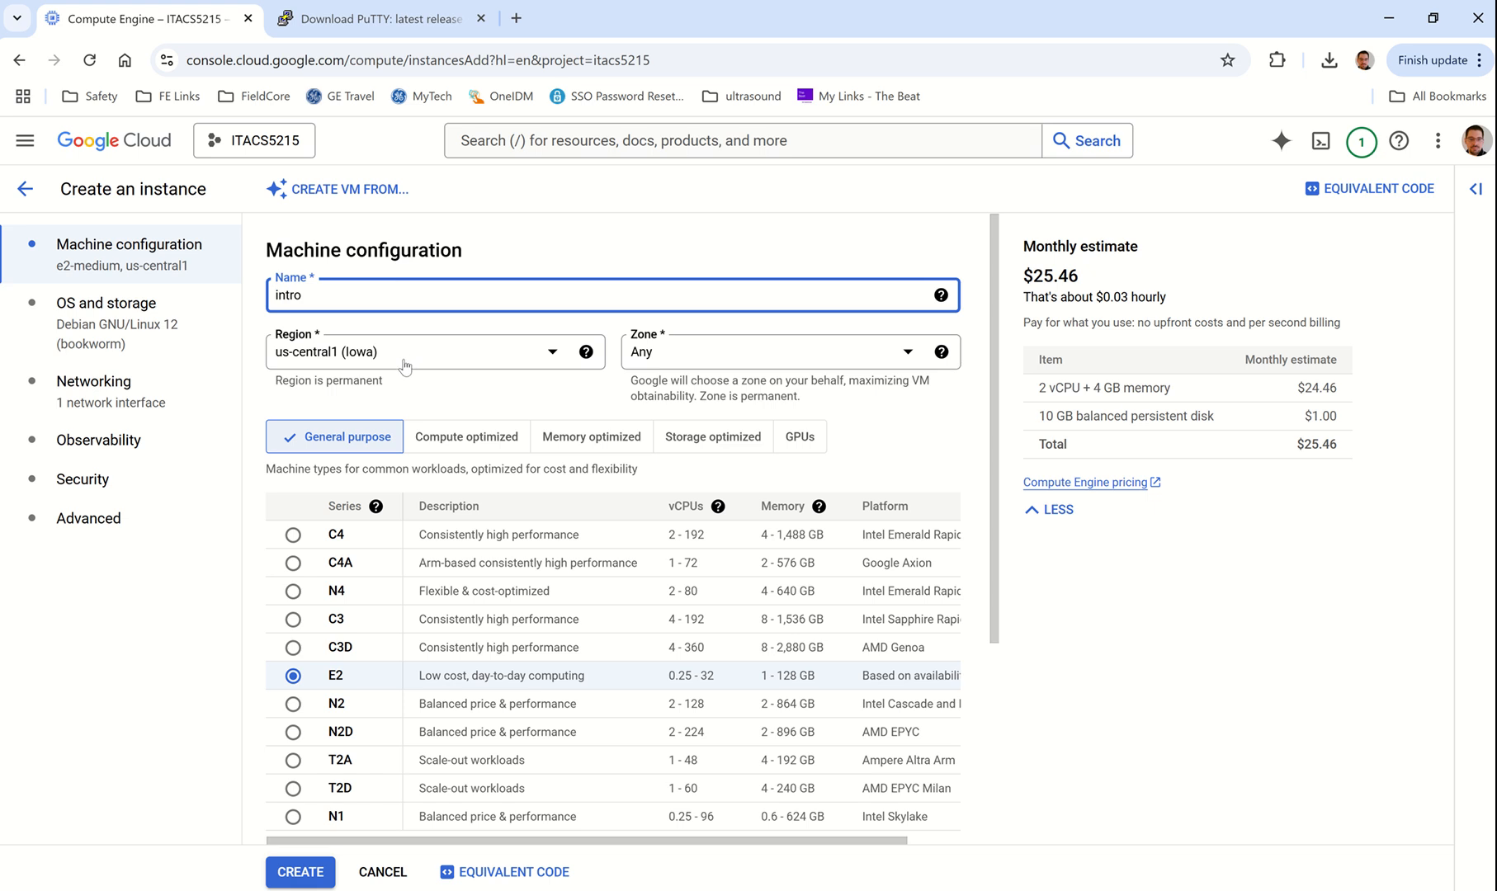
pyautogui.click(550, 355)
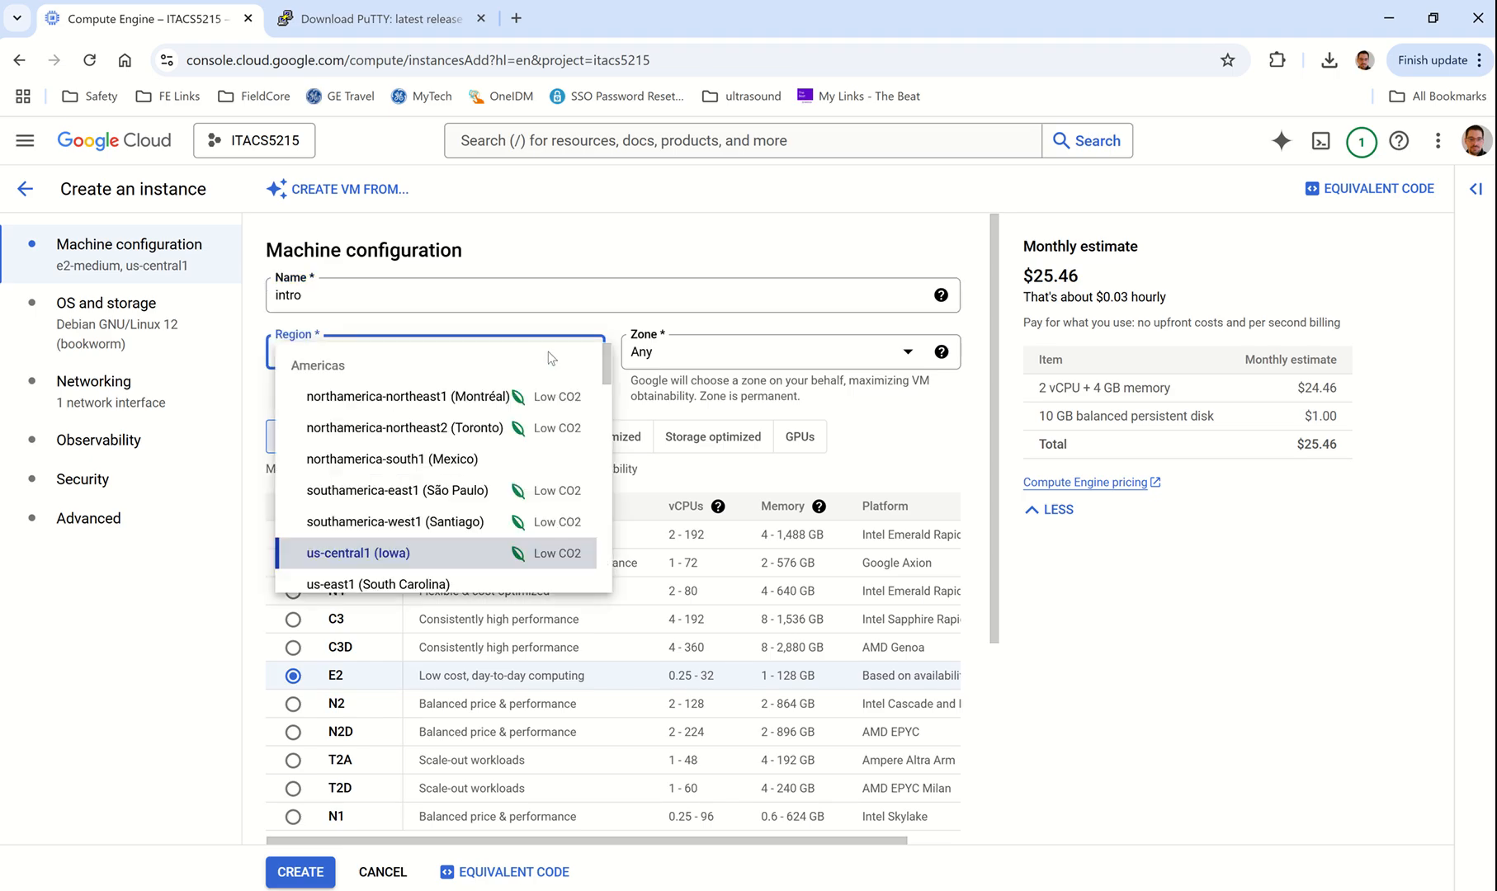
pyautogui.click(392, 558)
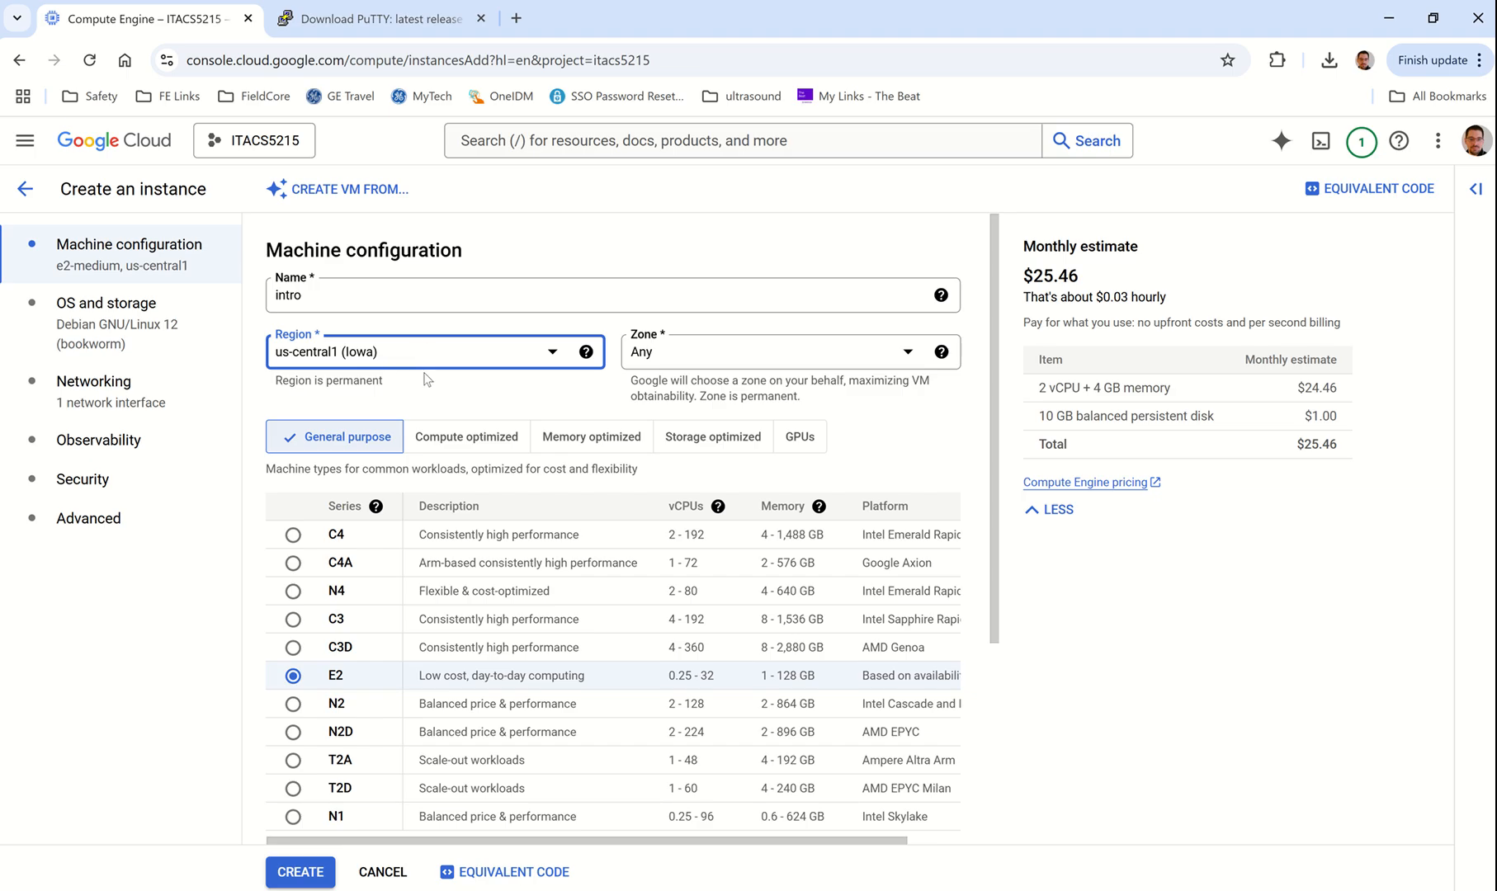
pyautogui.scroll(-1, 673, 428)
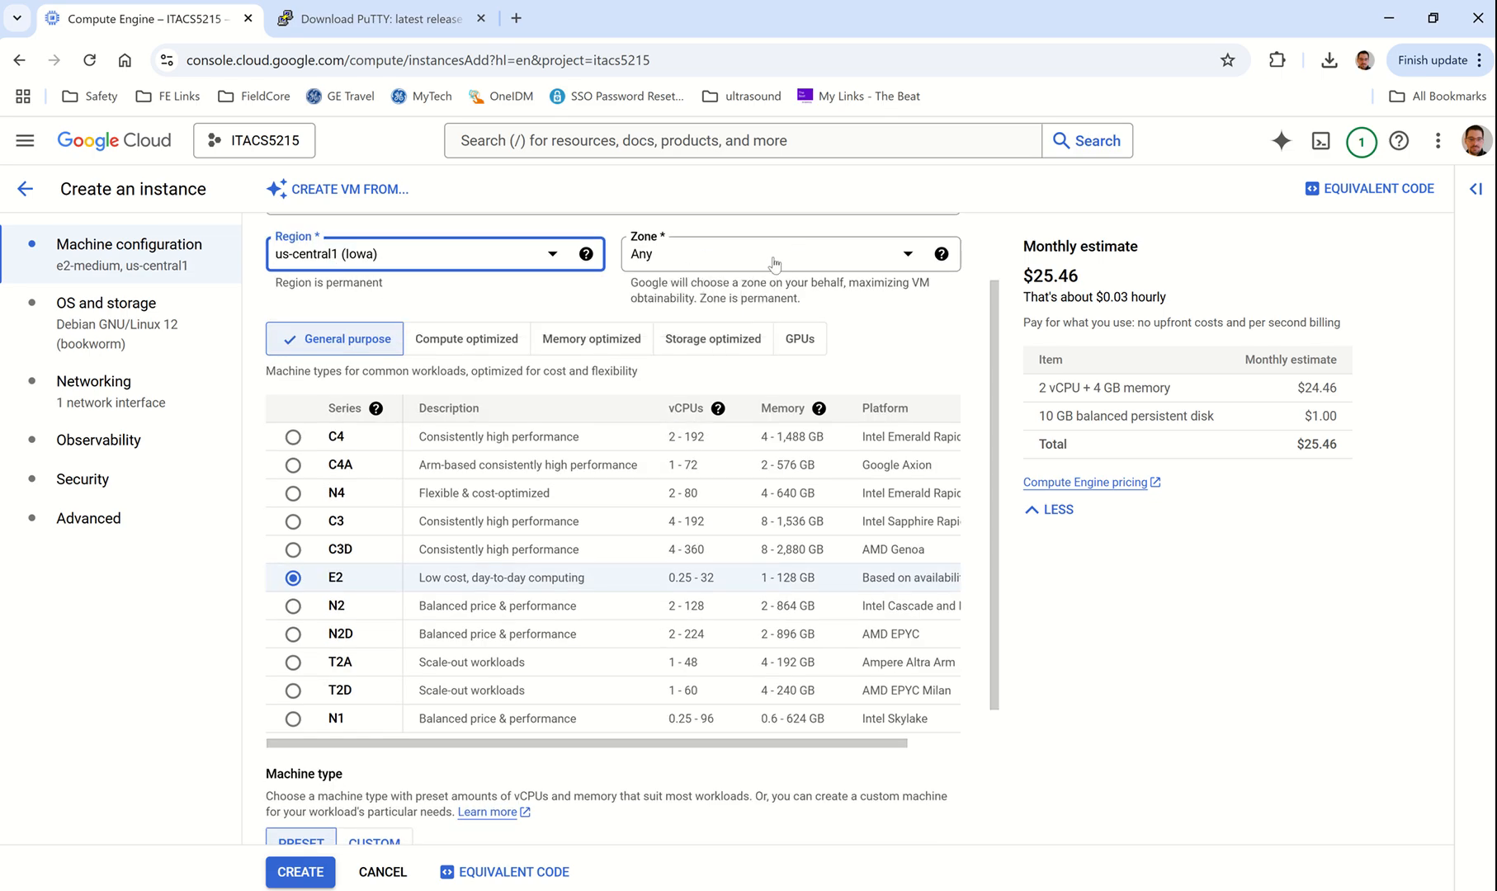
pyautogui.scroll(-1, 492, 541)
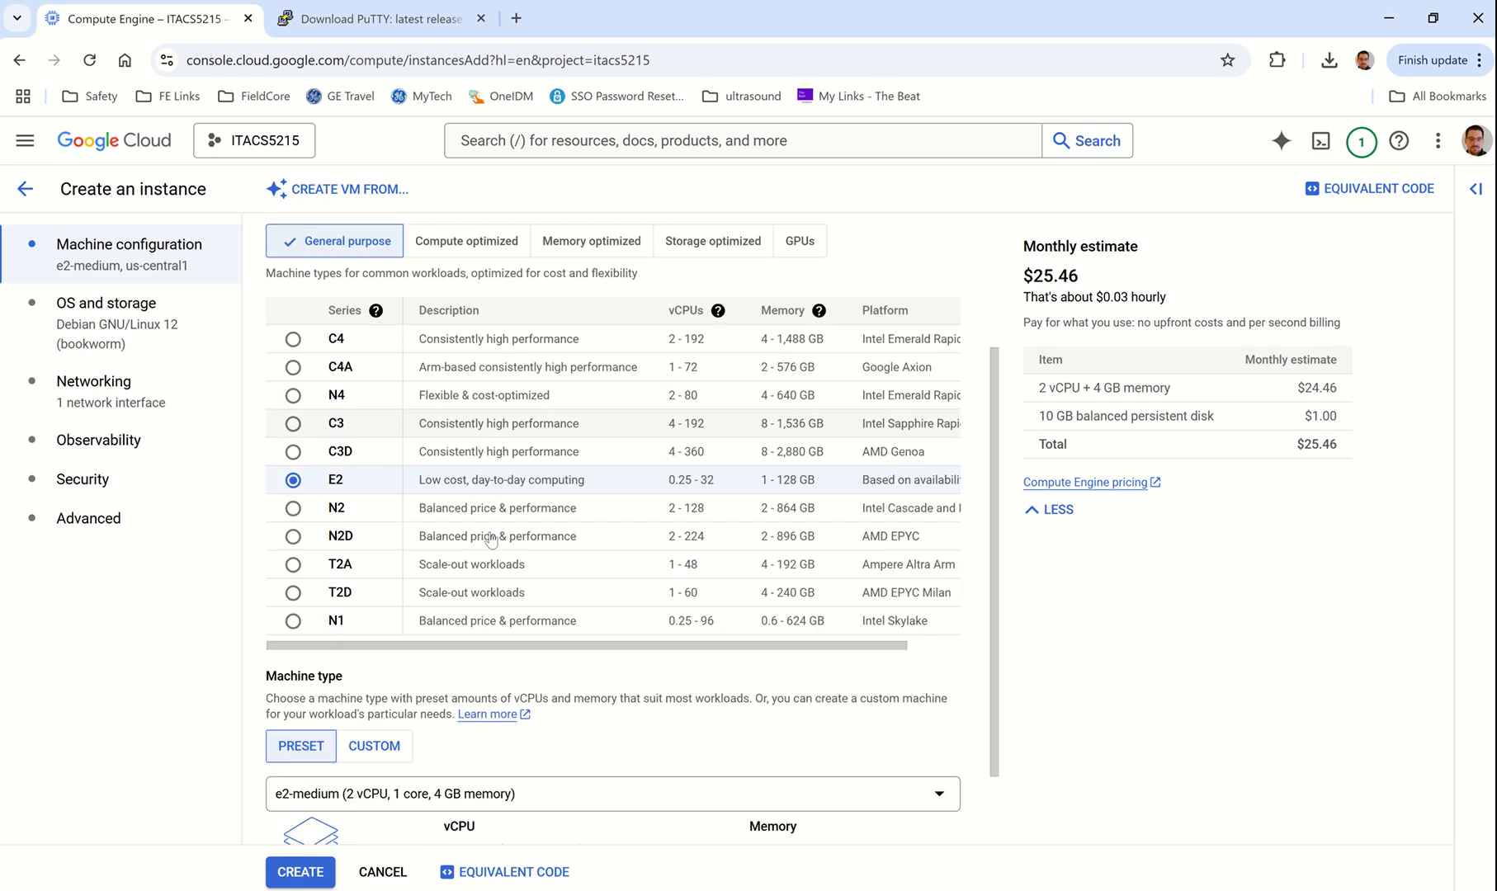
pyautogui.scroll(1, 492, 541)
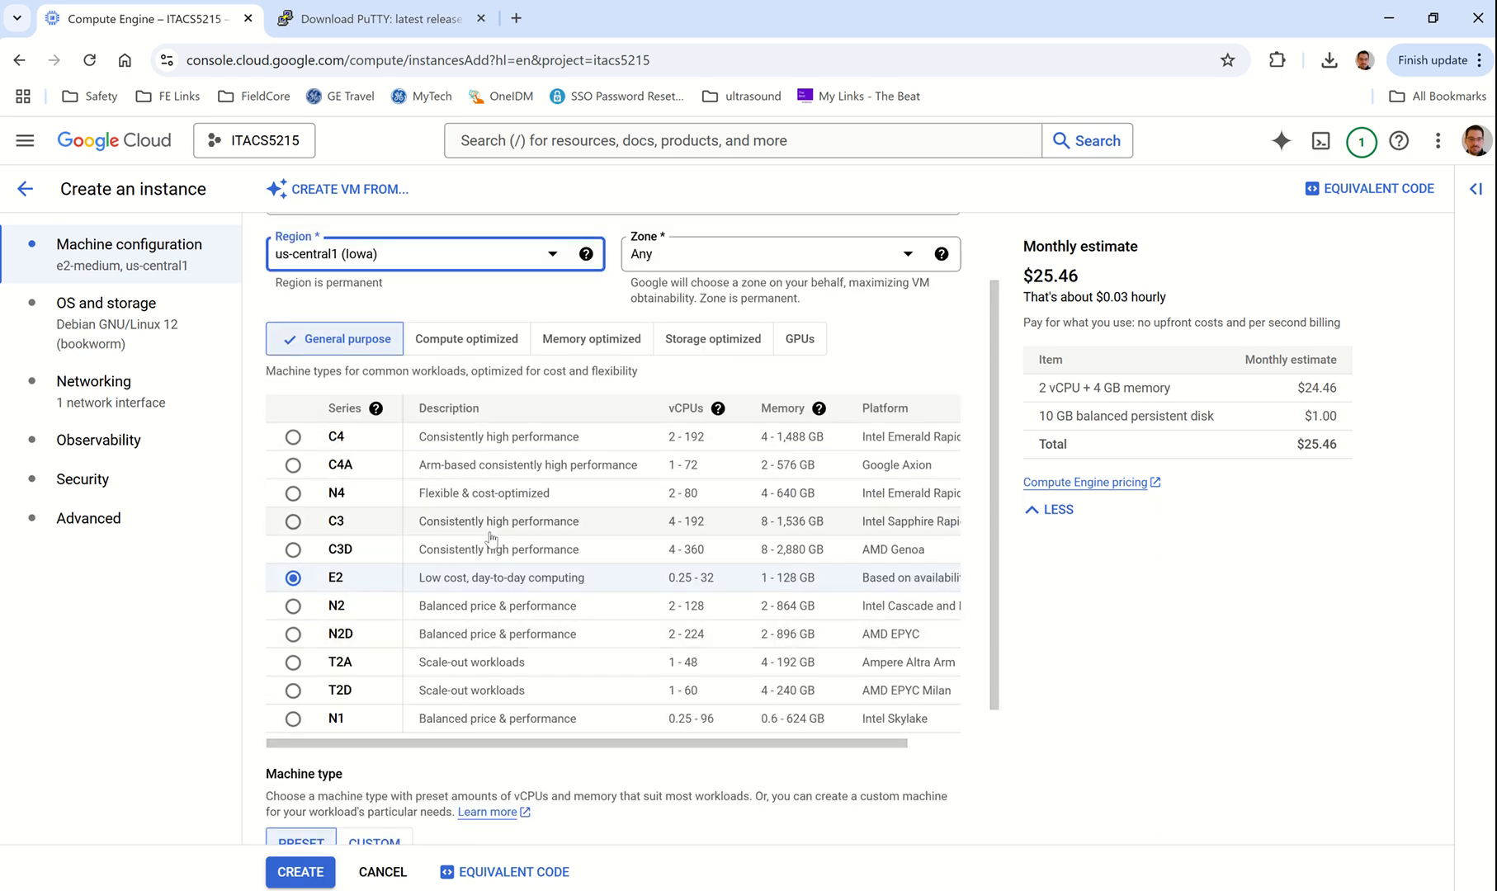
pyautogui.click(900, 260)
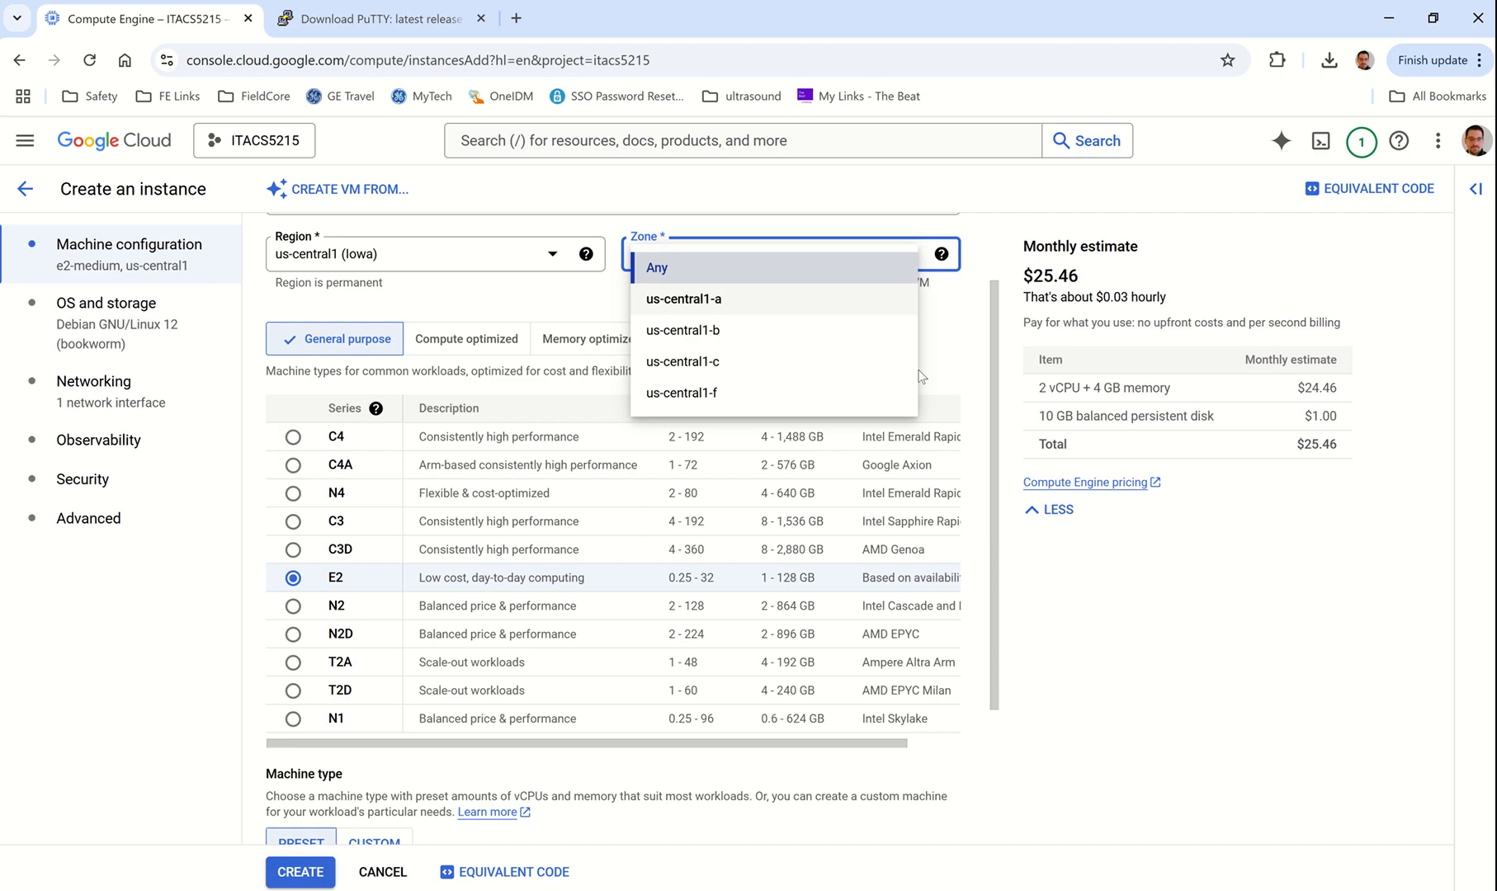
pyautogui.click(722, 267)
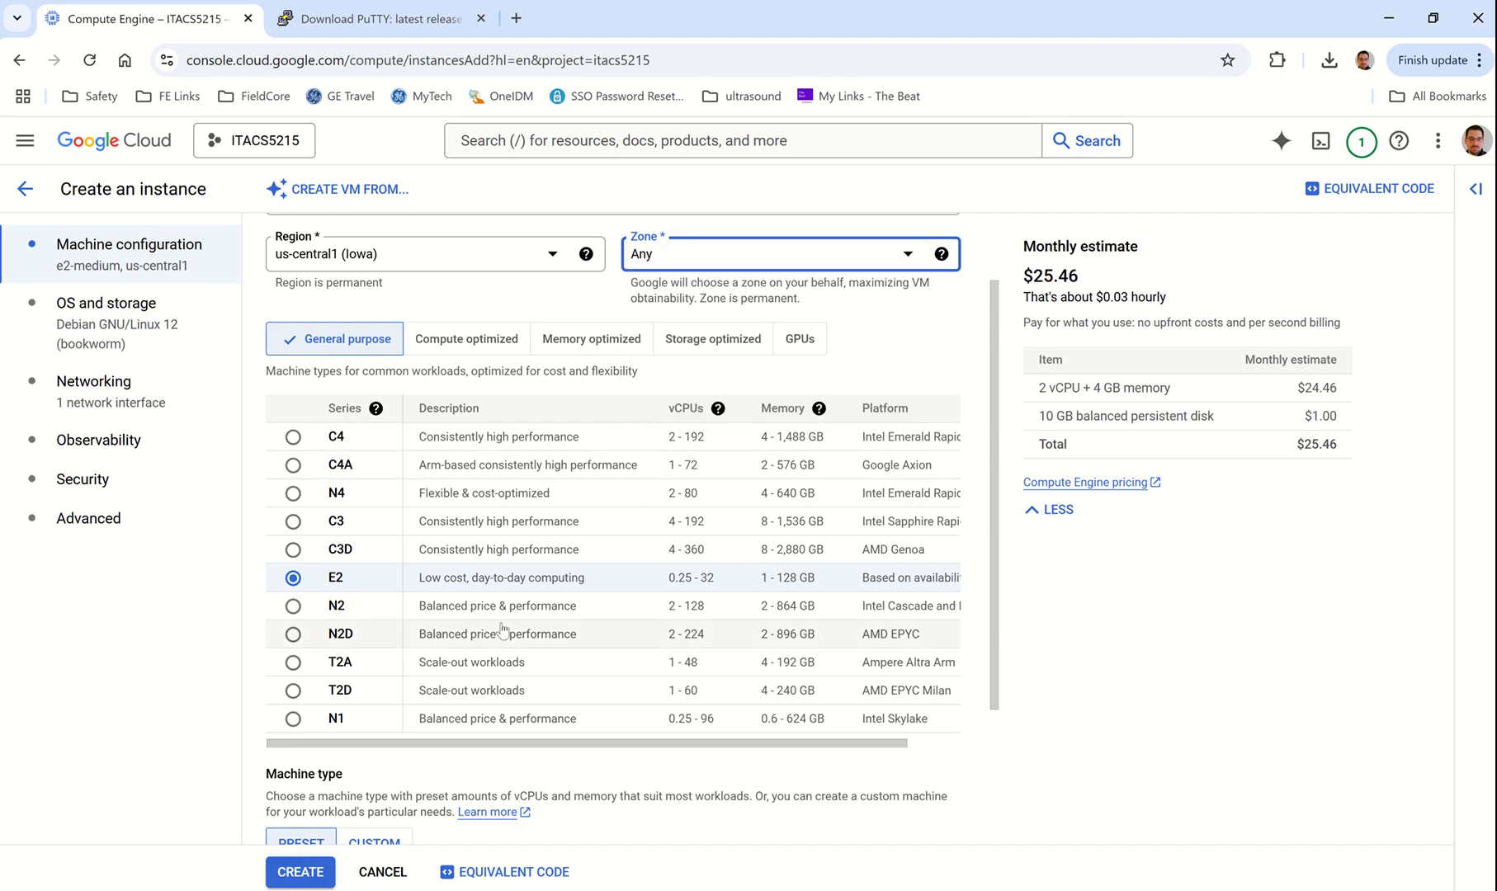
pyautogui.scroll(-2, 502, 630)
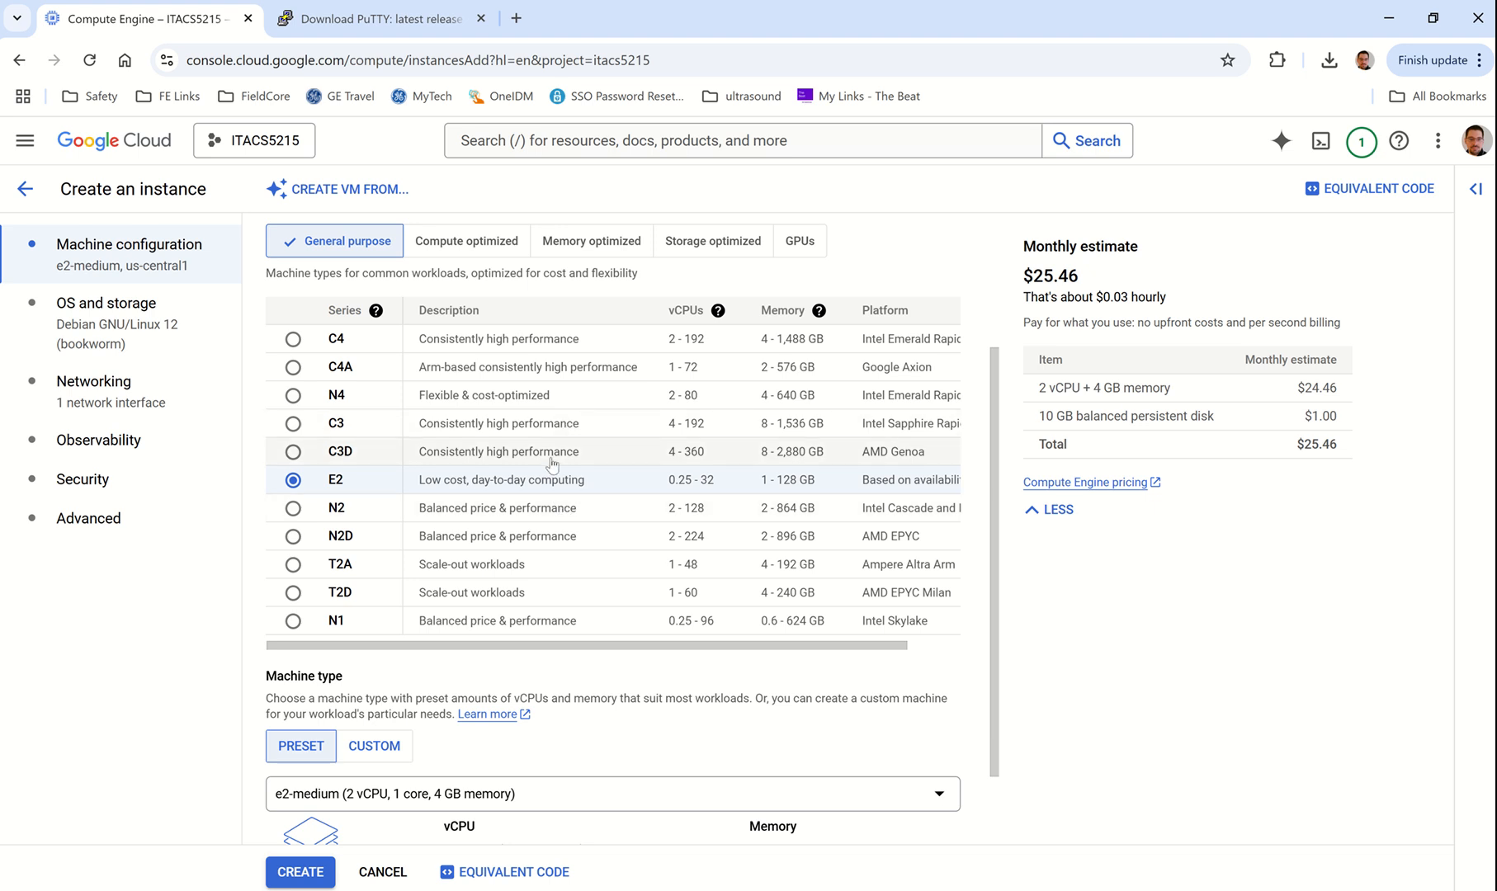
pyautogui.scroll(2, 553, 465)
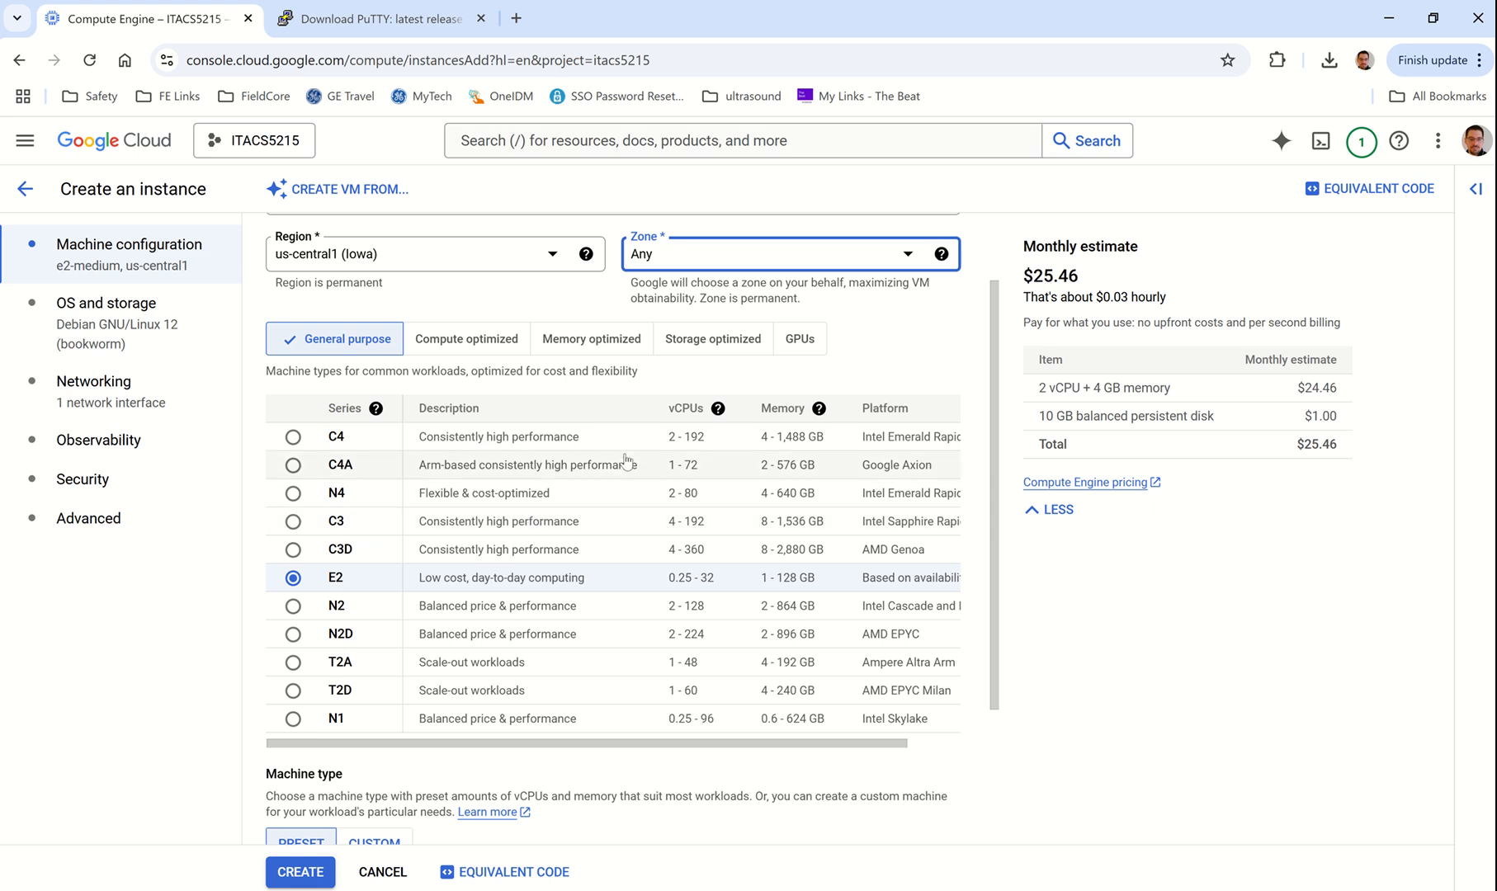
# Step: Check the C4 c4-standard-192 estimate of $6,928.06 monthly, then return to the E2 series
pyautogui.click(293, 437)
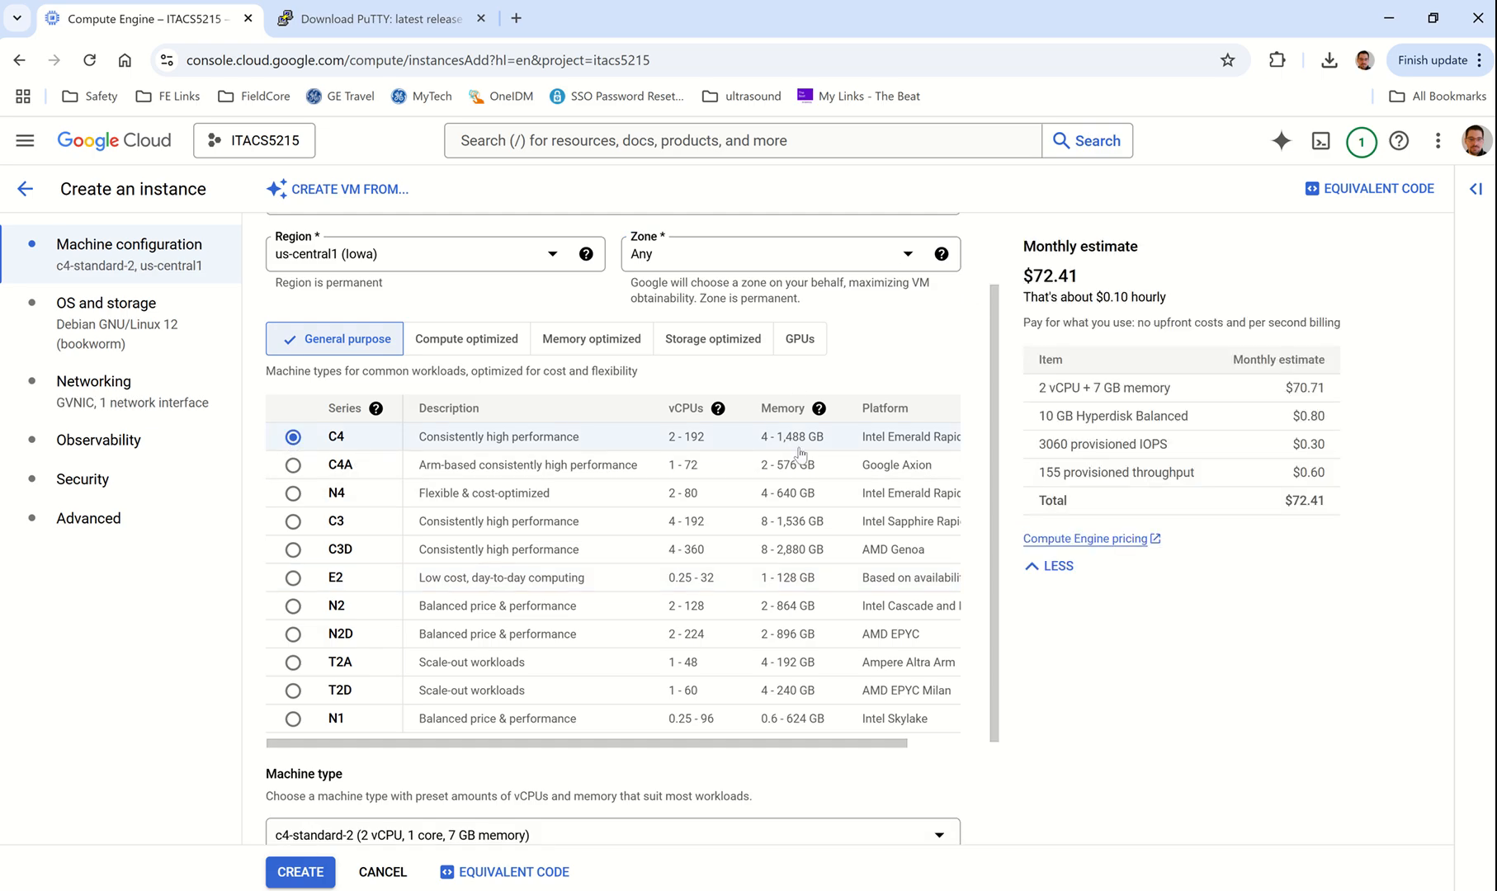
pyautogui.click(291, 579)
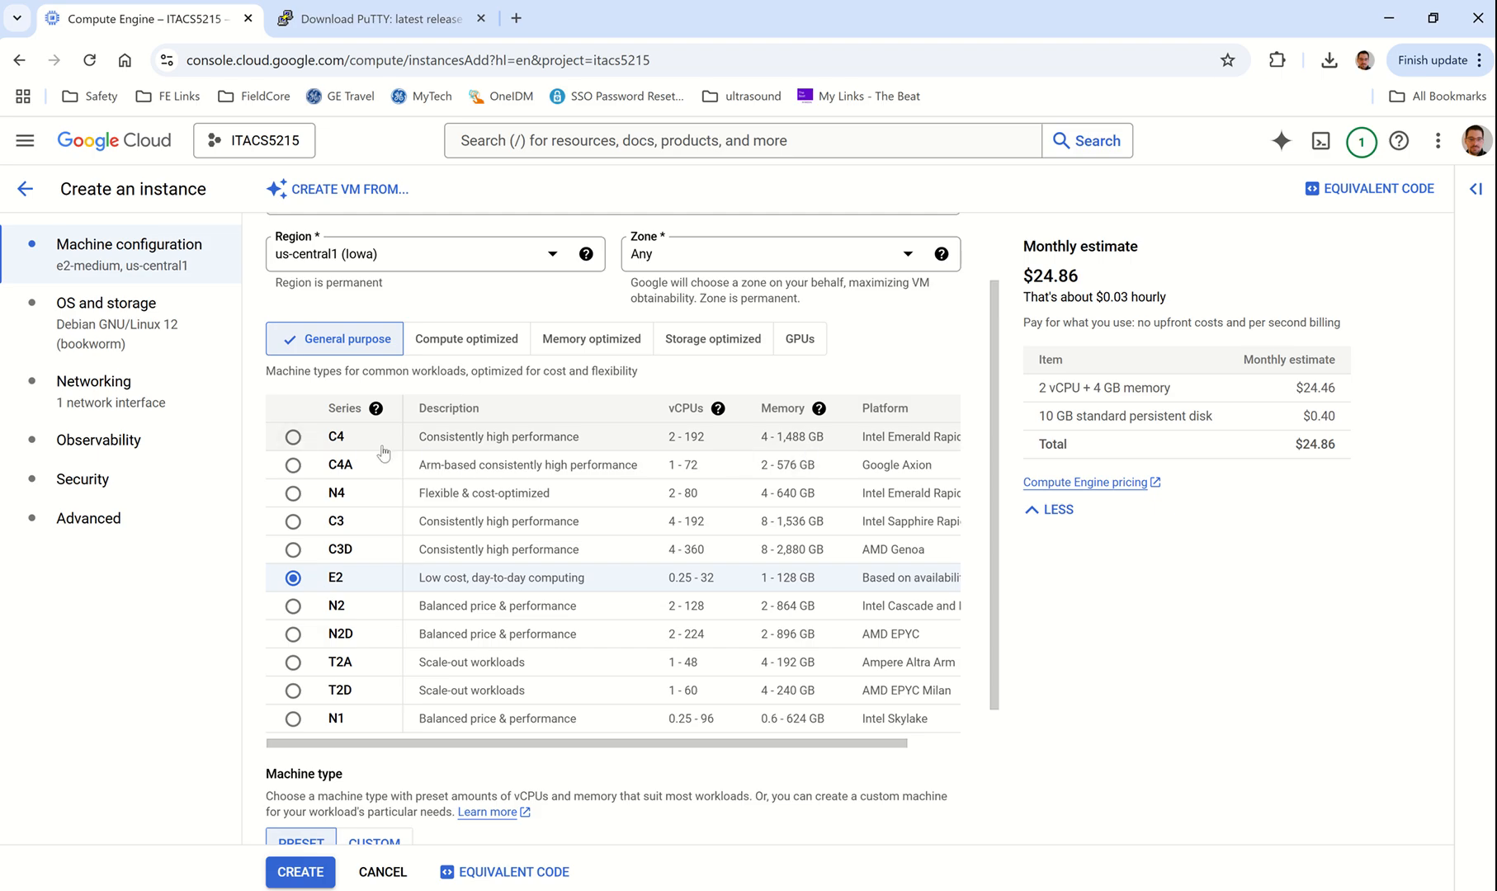
pyautogui.click(293, 438)
pyautogui.scroll(-2, 802, 658)
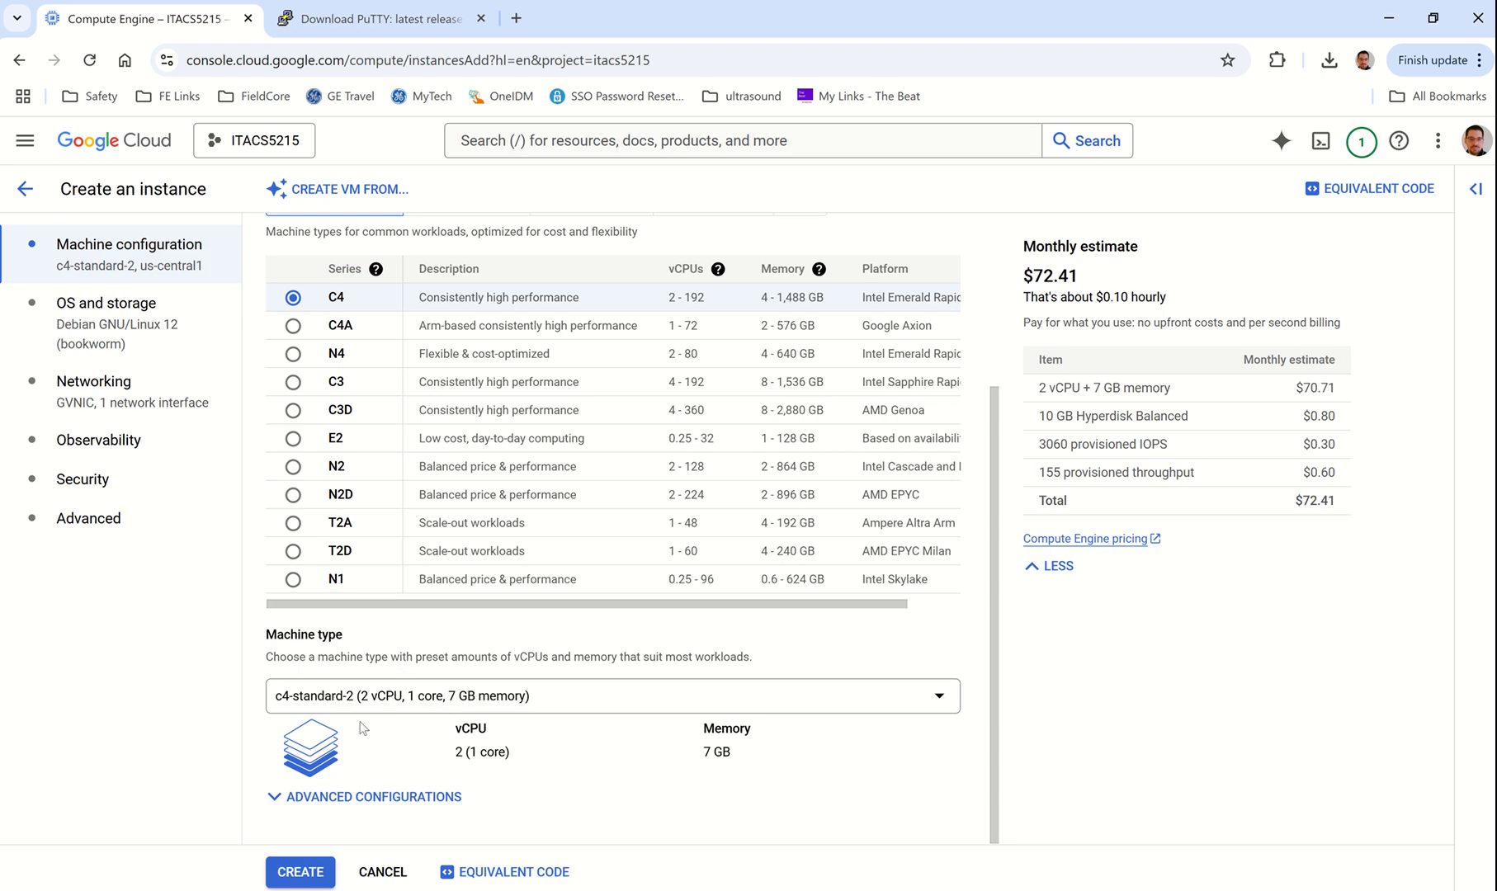
pyautogui.click(482, 697)
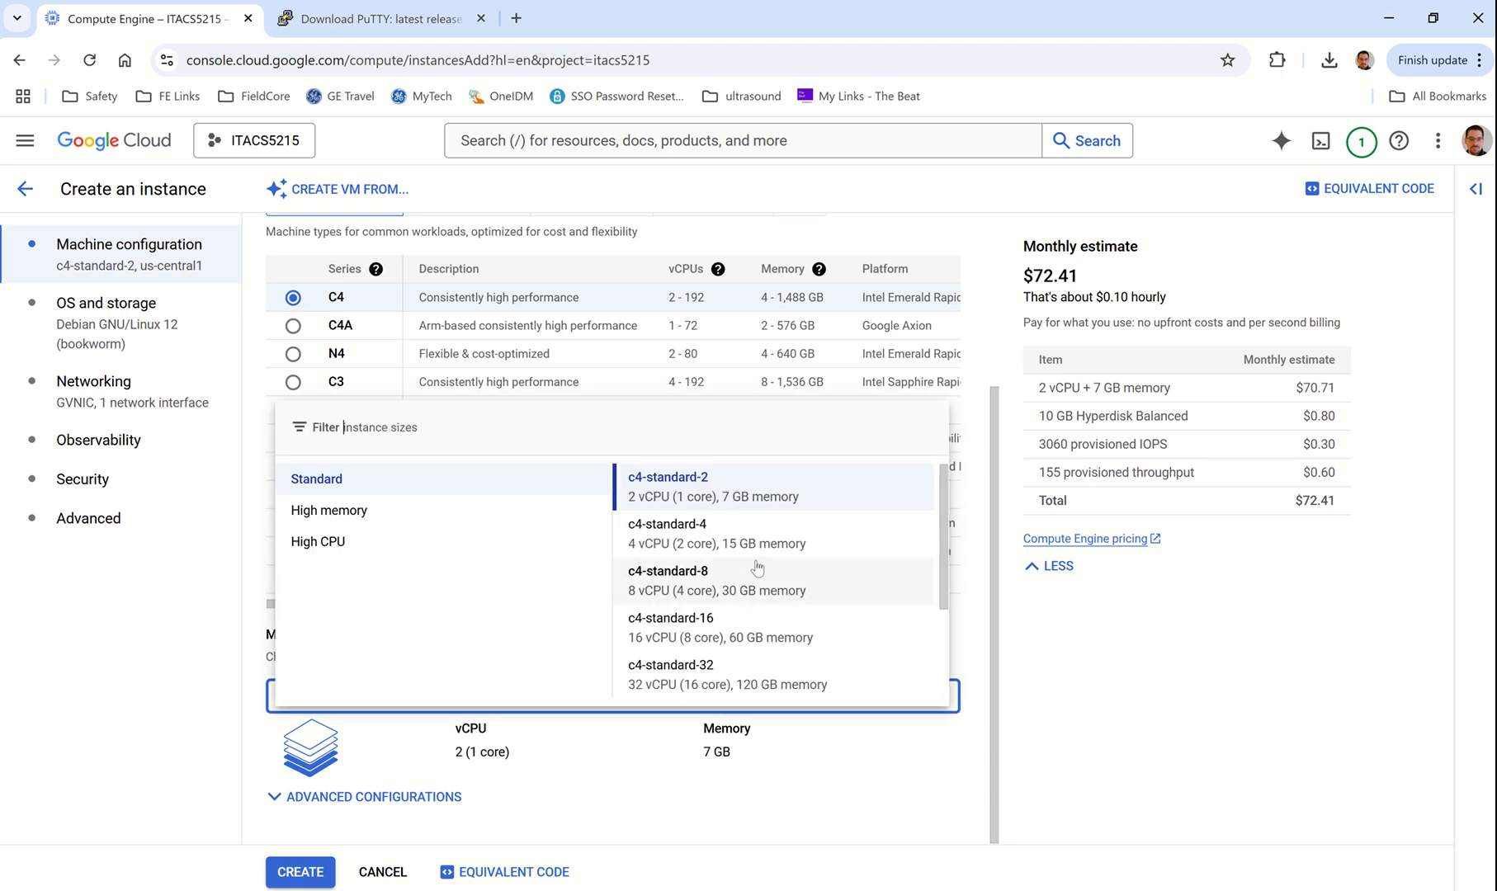
pyautogui.scroll(-2, 796, 623)
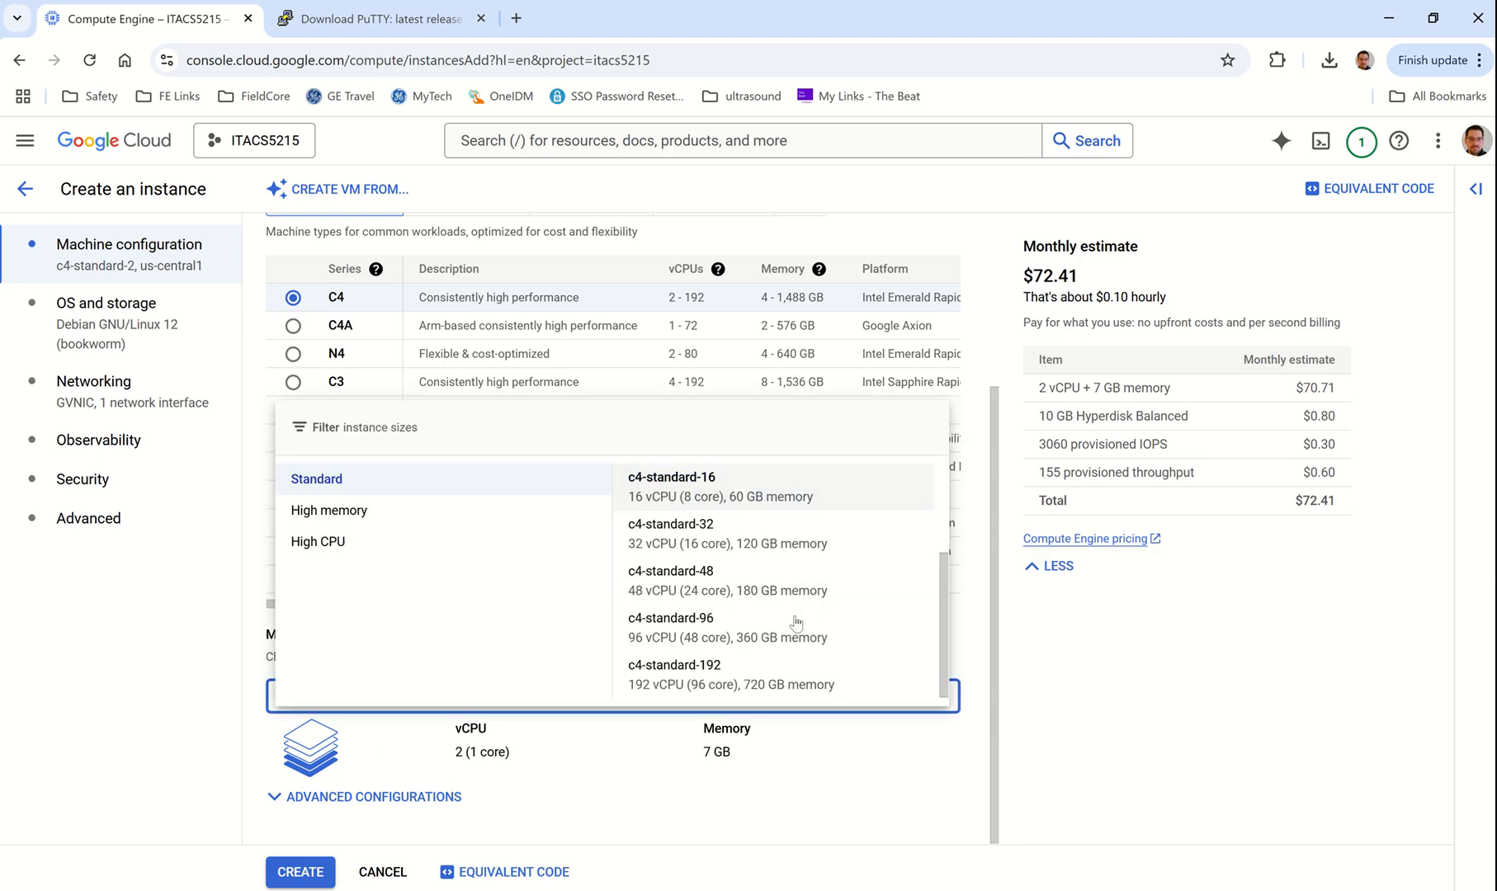
pyautogui.click(750, 690)
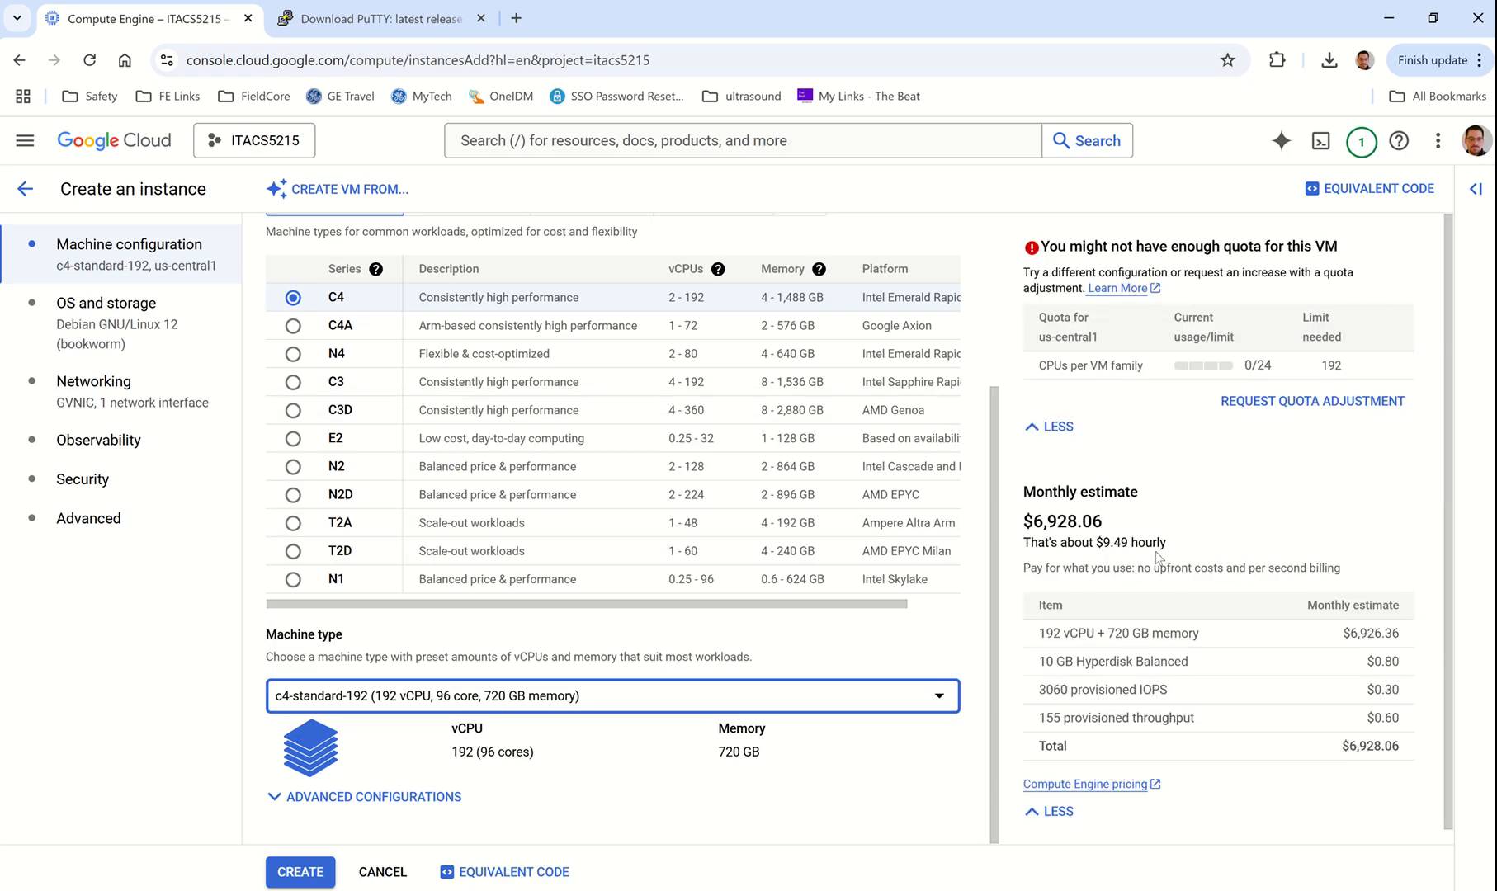
pyautogui.moveTo(1025, 521); pyautogui.dragTo(1115, 532)
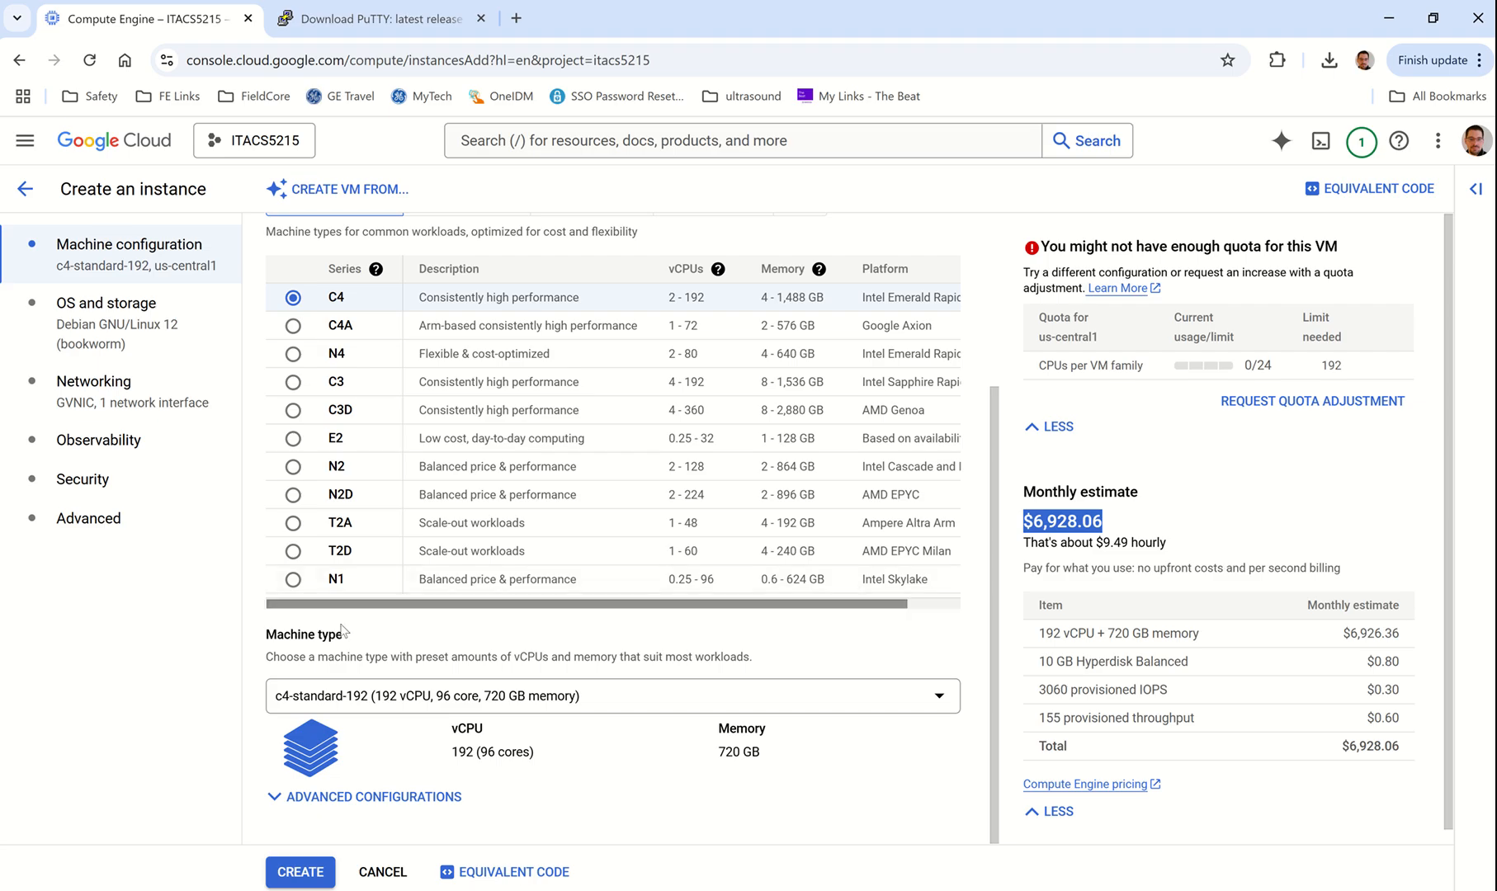
pyautogui.click(293, 439)
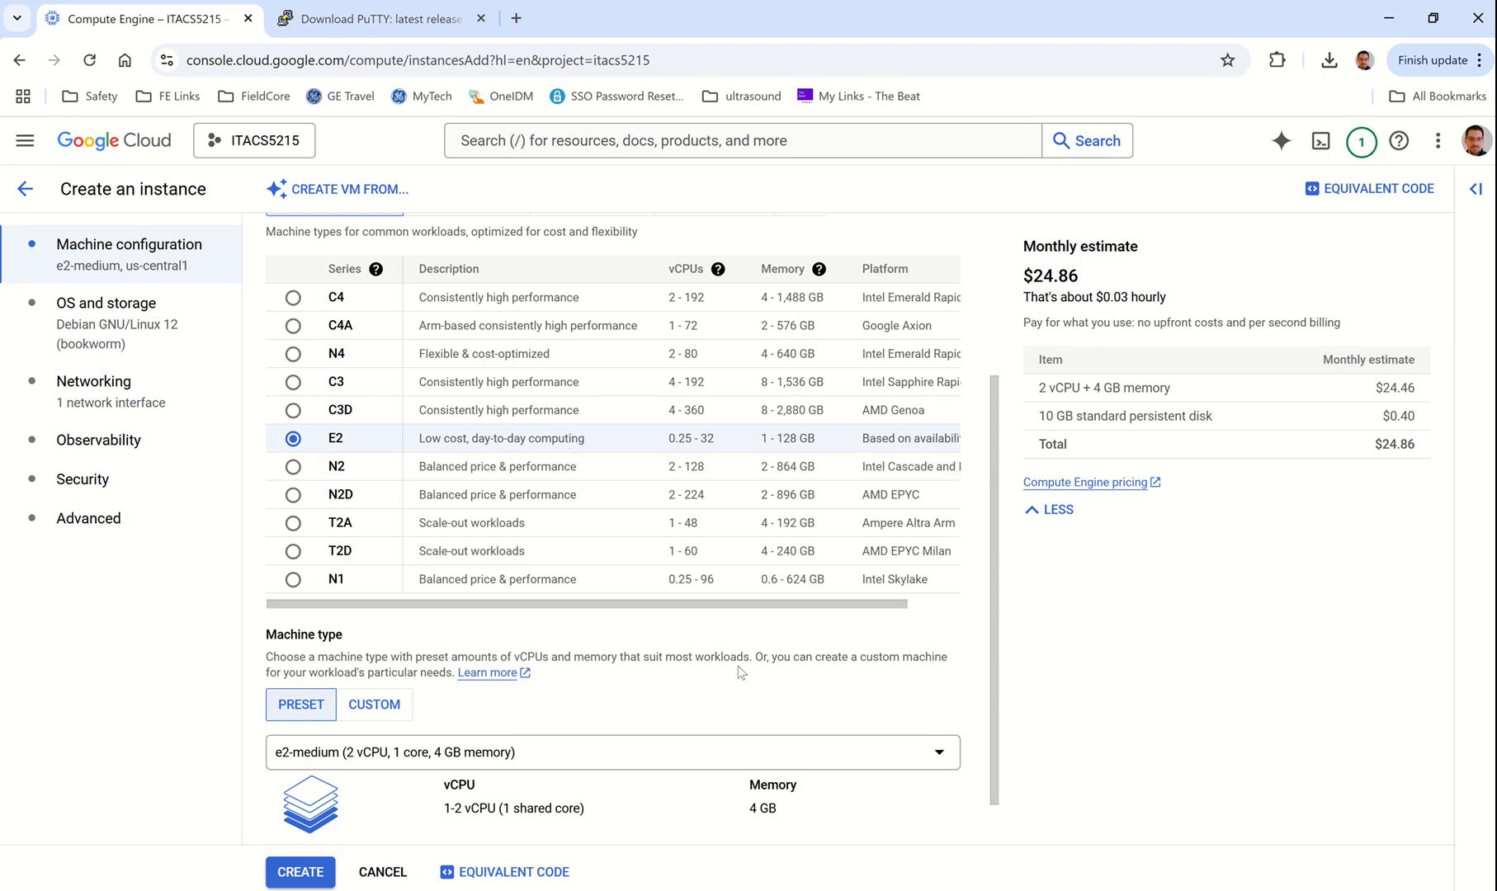
# Step: Downsize the machine type to e2-small with 2 GB memory, about $12.63 monthly
pyautogui.scroll(-1, 718, 650)
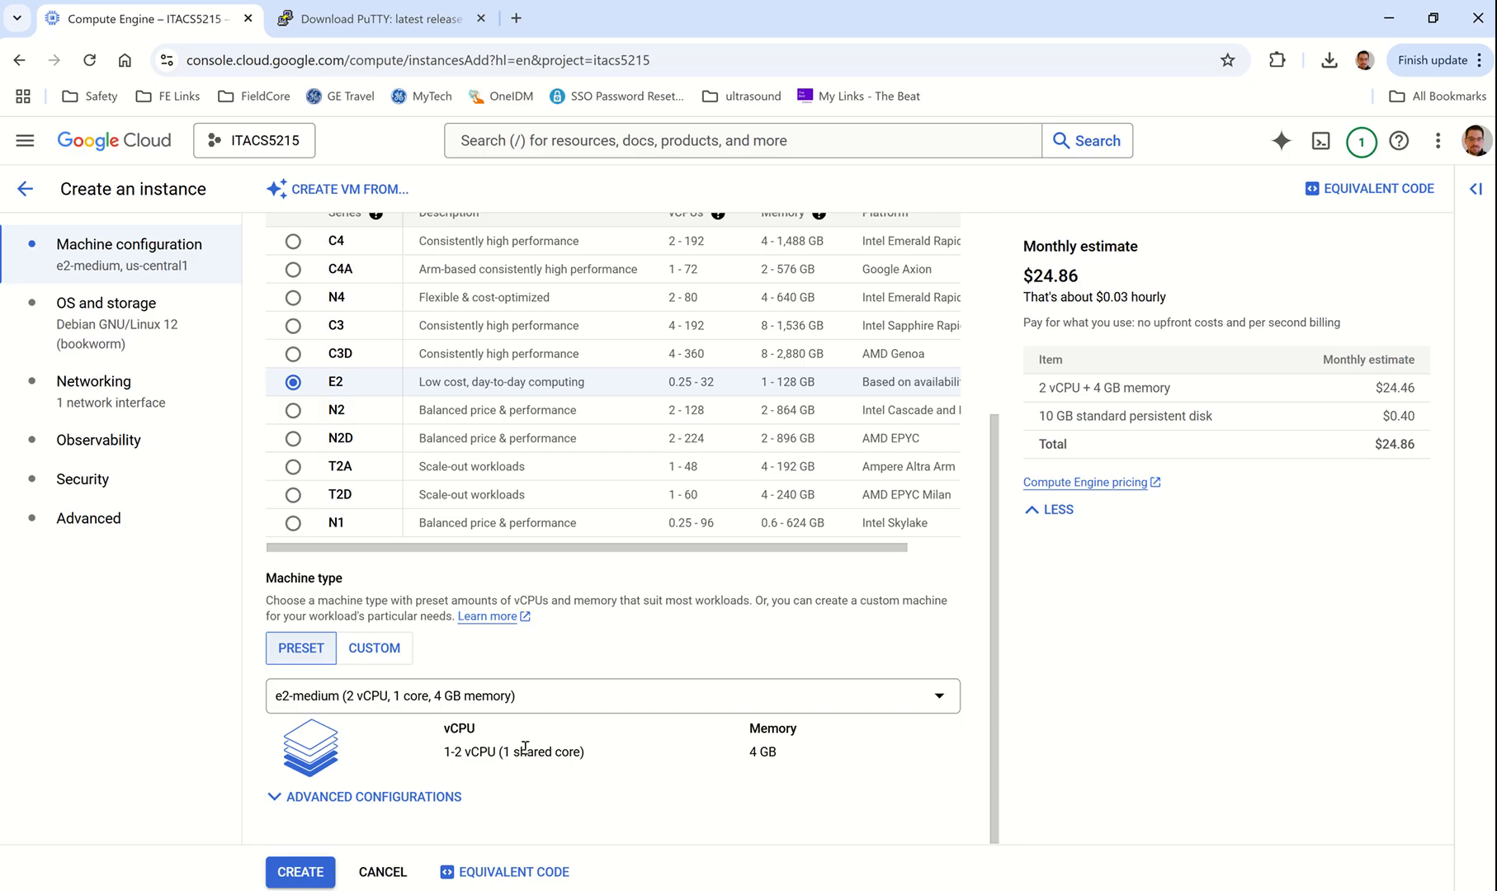
pyautogui.click(578, 700)
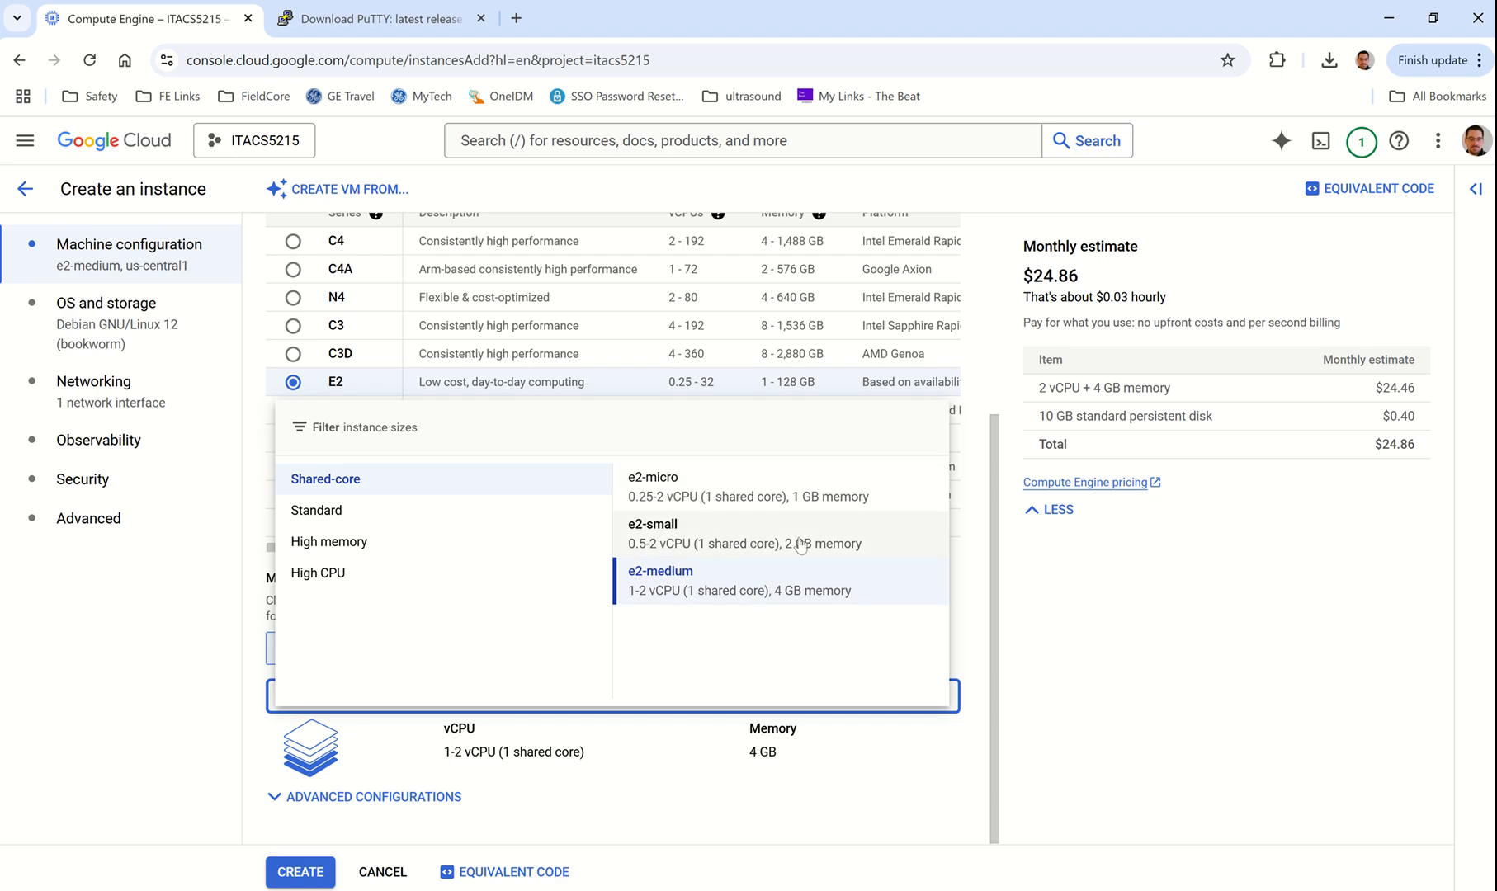
pyautogui.click(717, 541)
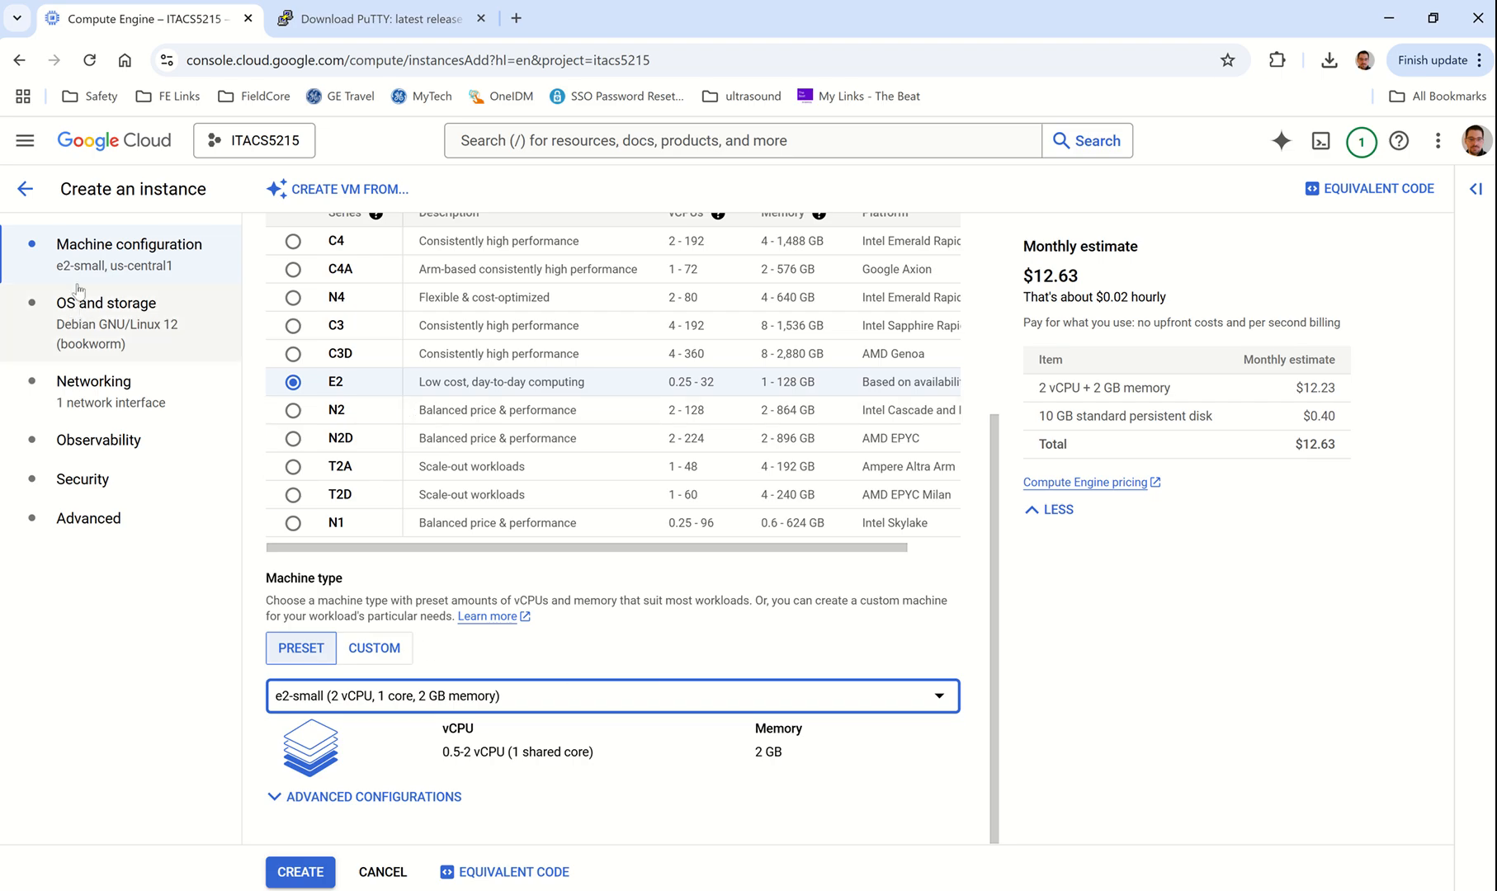
pyautogui.click(118, 329)
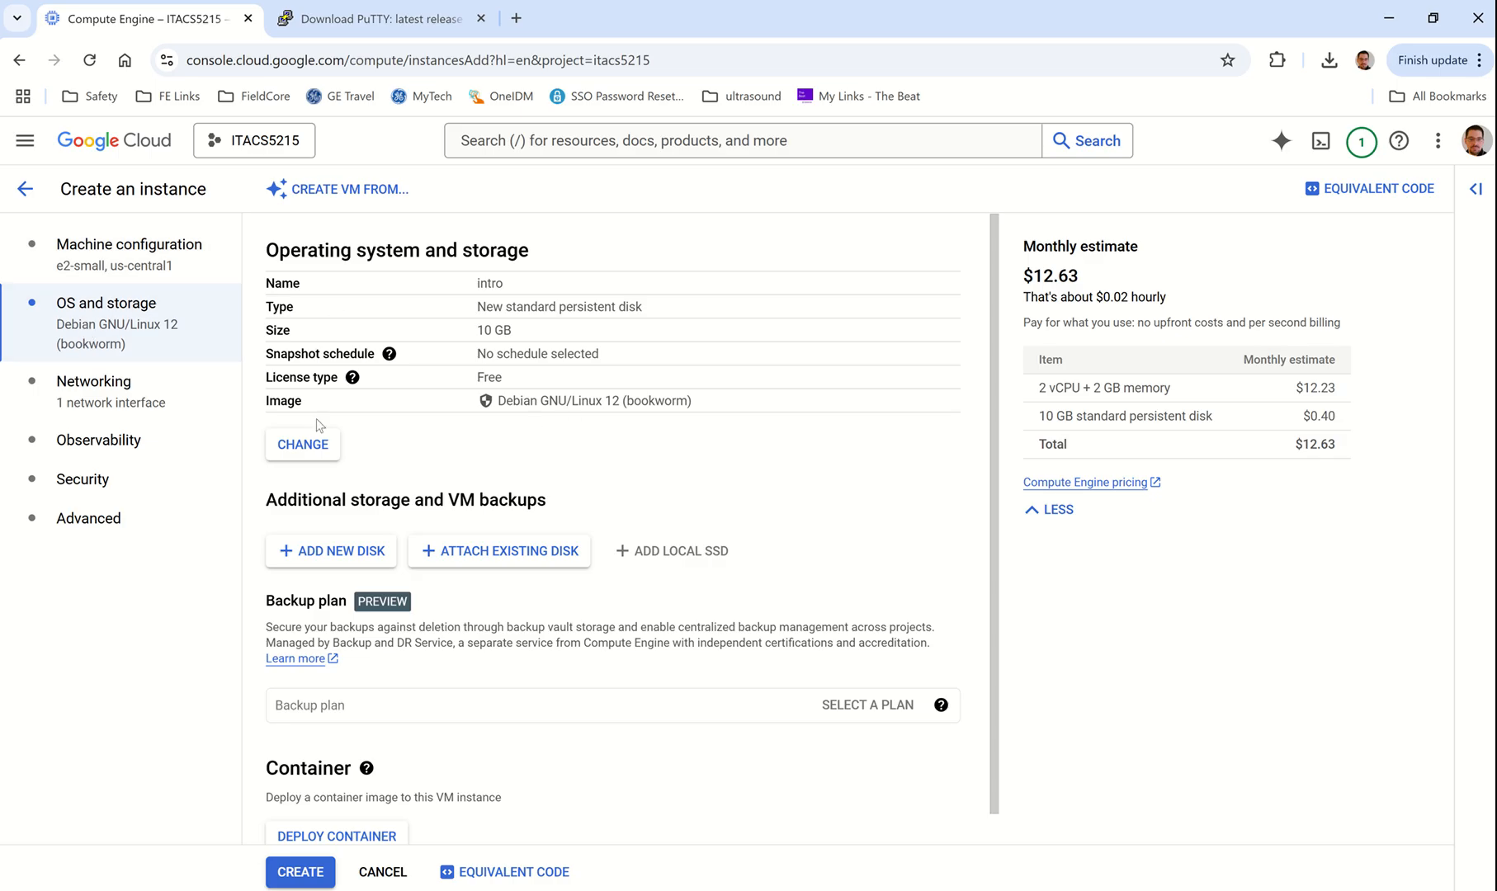
# Step: Open the boot disk image settings and try CentOS as the operating system
pyautogui.click(303, 444)
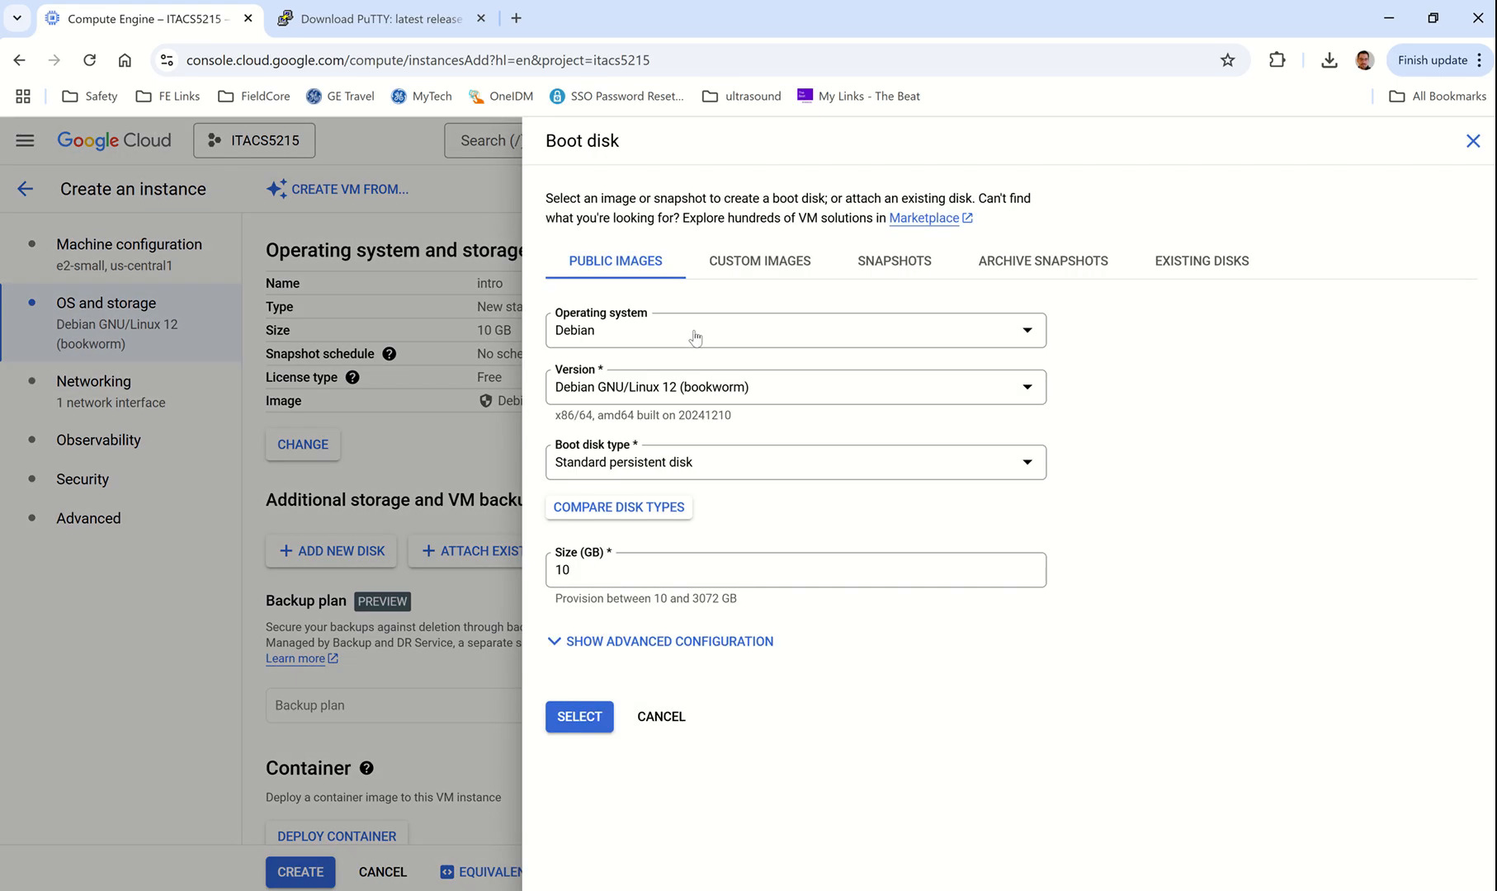
pyautogui.click(696, 334)
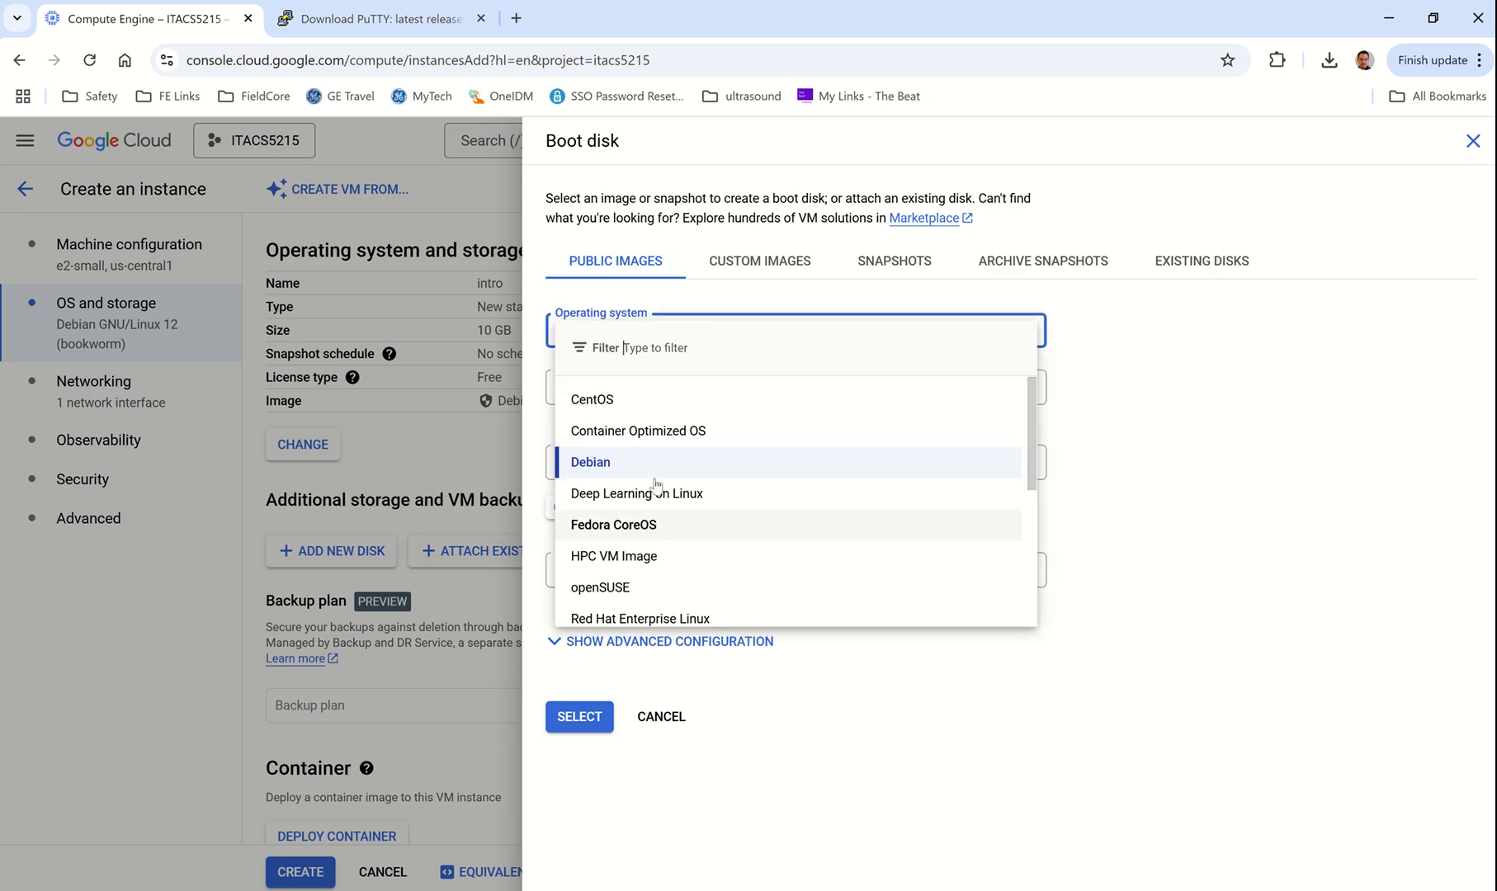
pyautogui.scroll(-1, 647, 572)
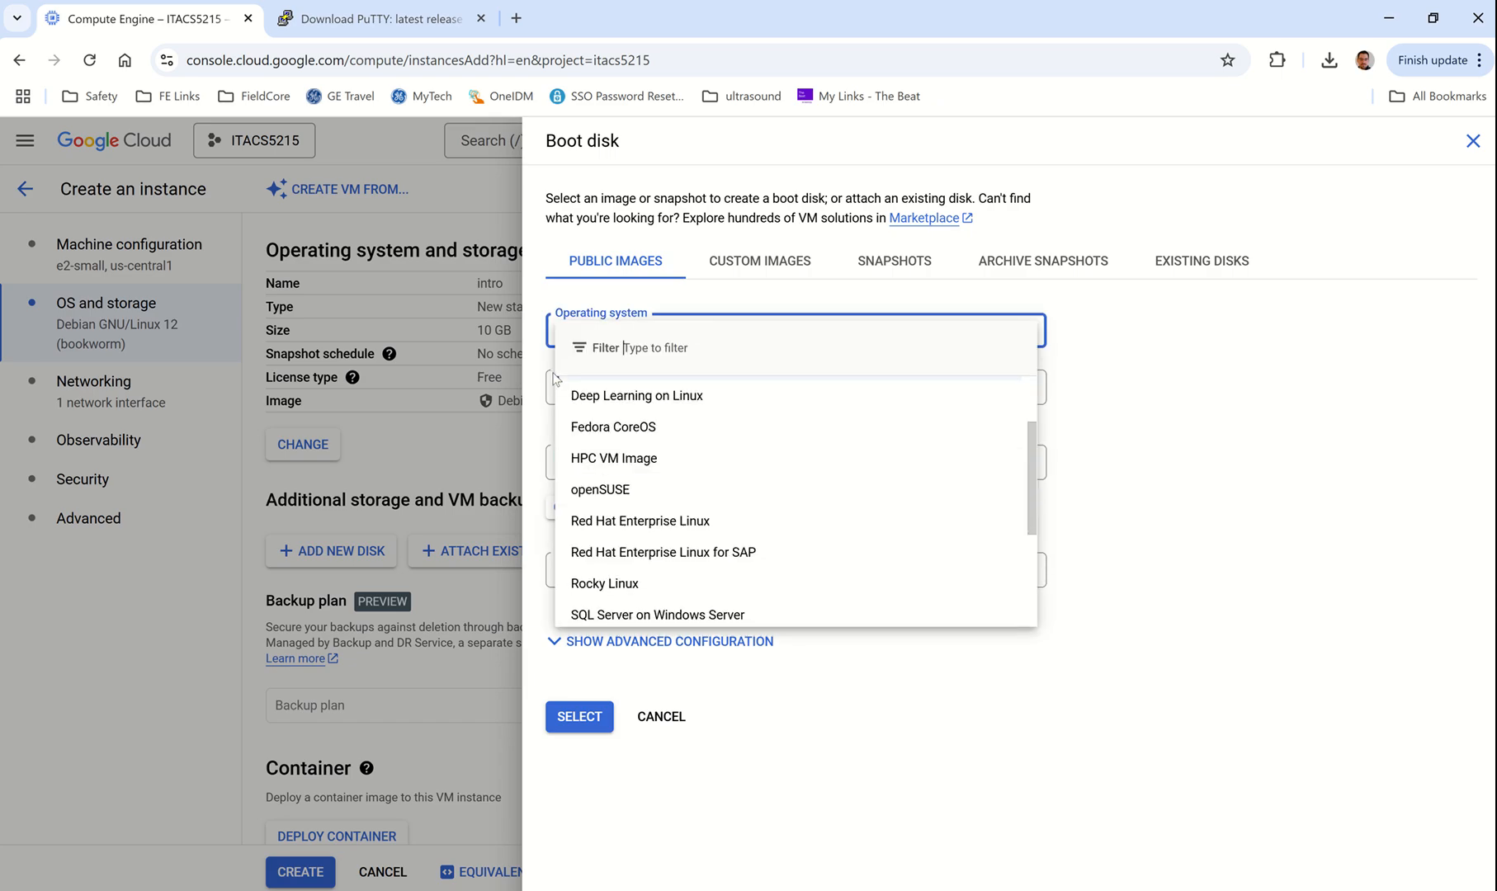
pyautogui.scroll(-3, 643, 572)
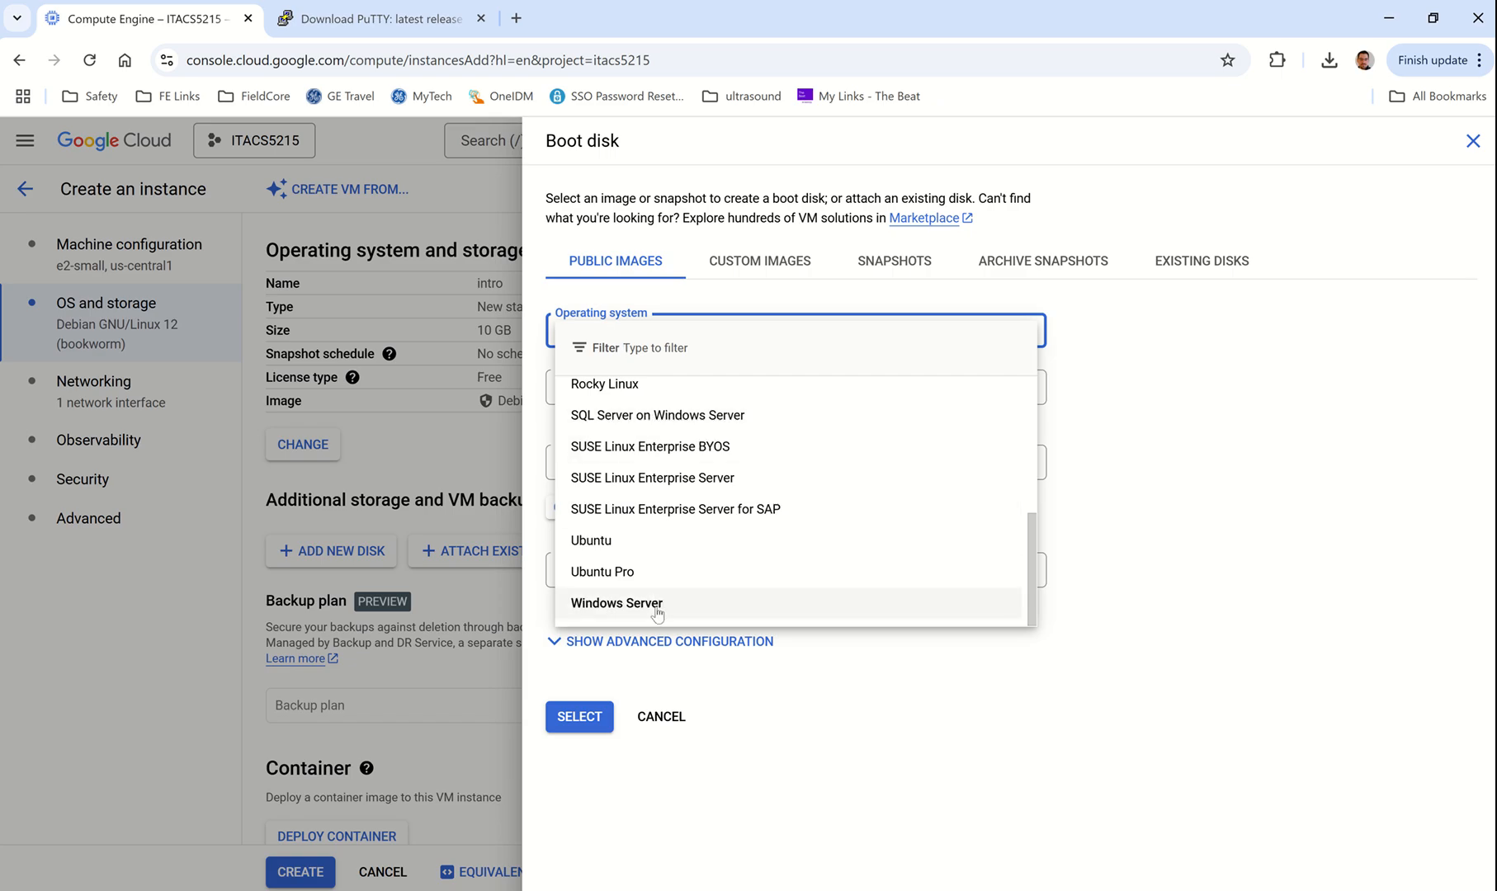
pyautogui.scroll(1, 636, 516)
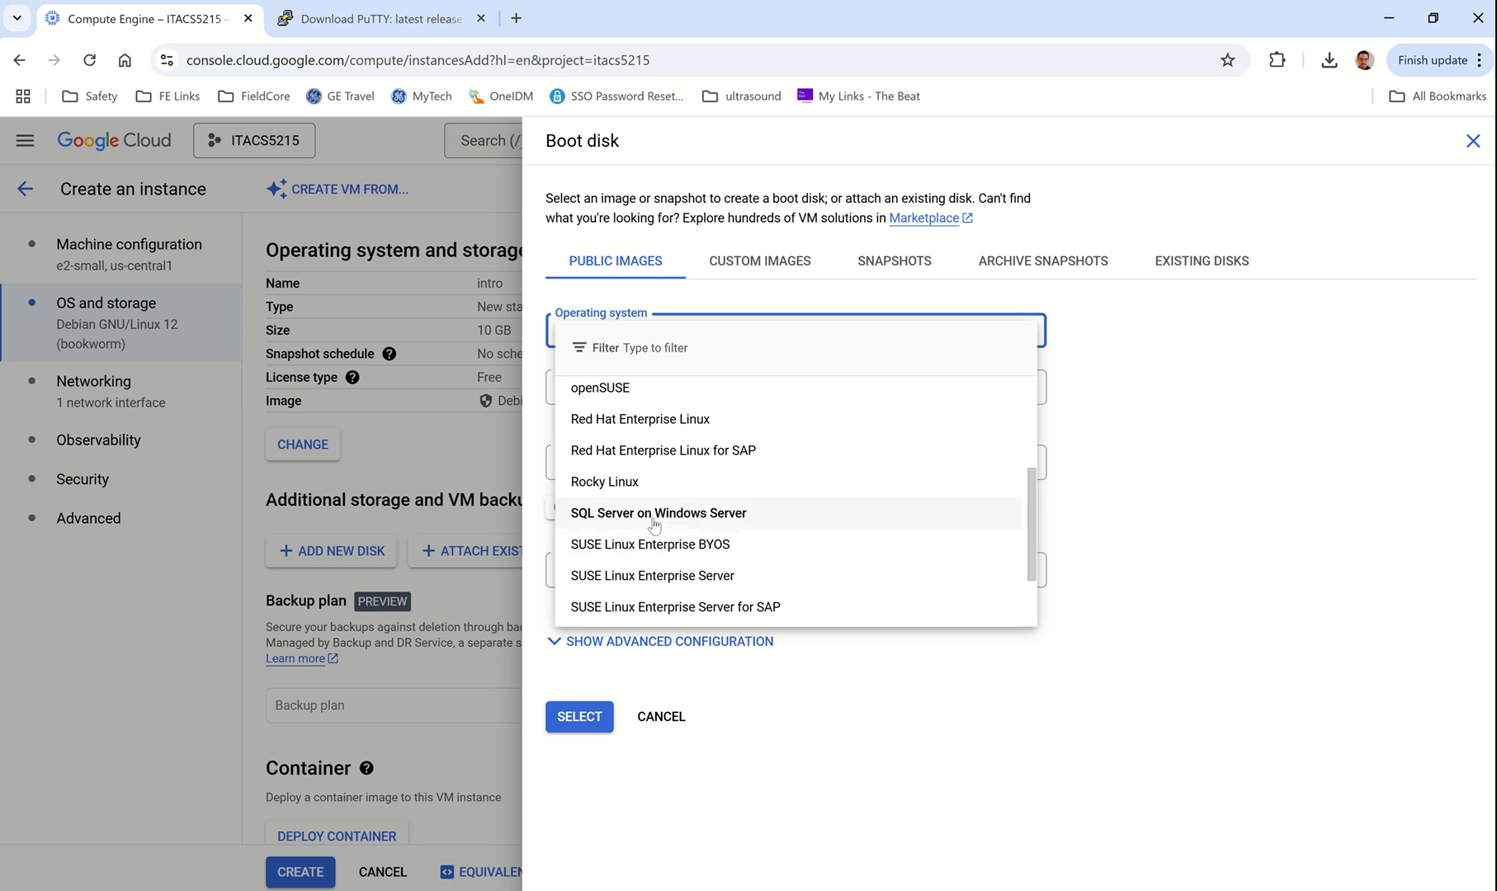
pyautogui.scroll(2, 655, 528)
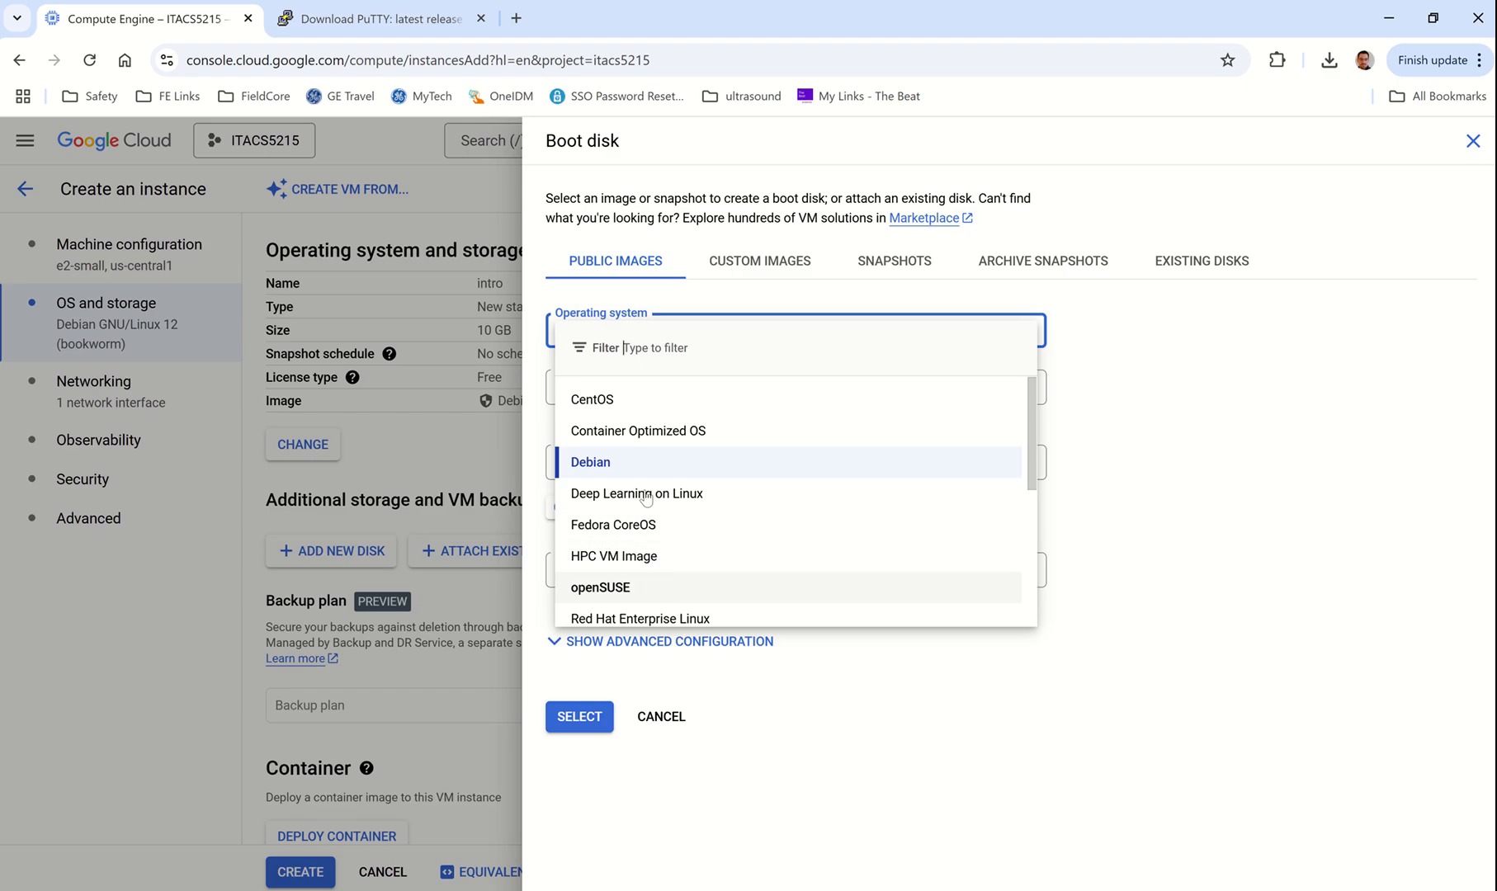
pyautogui.click(625, 409)
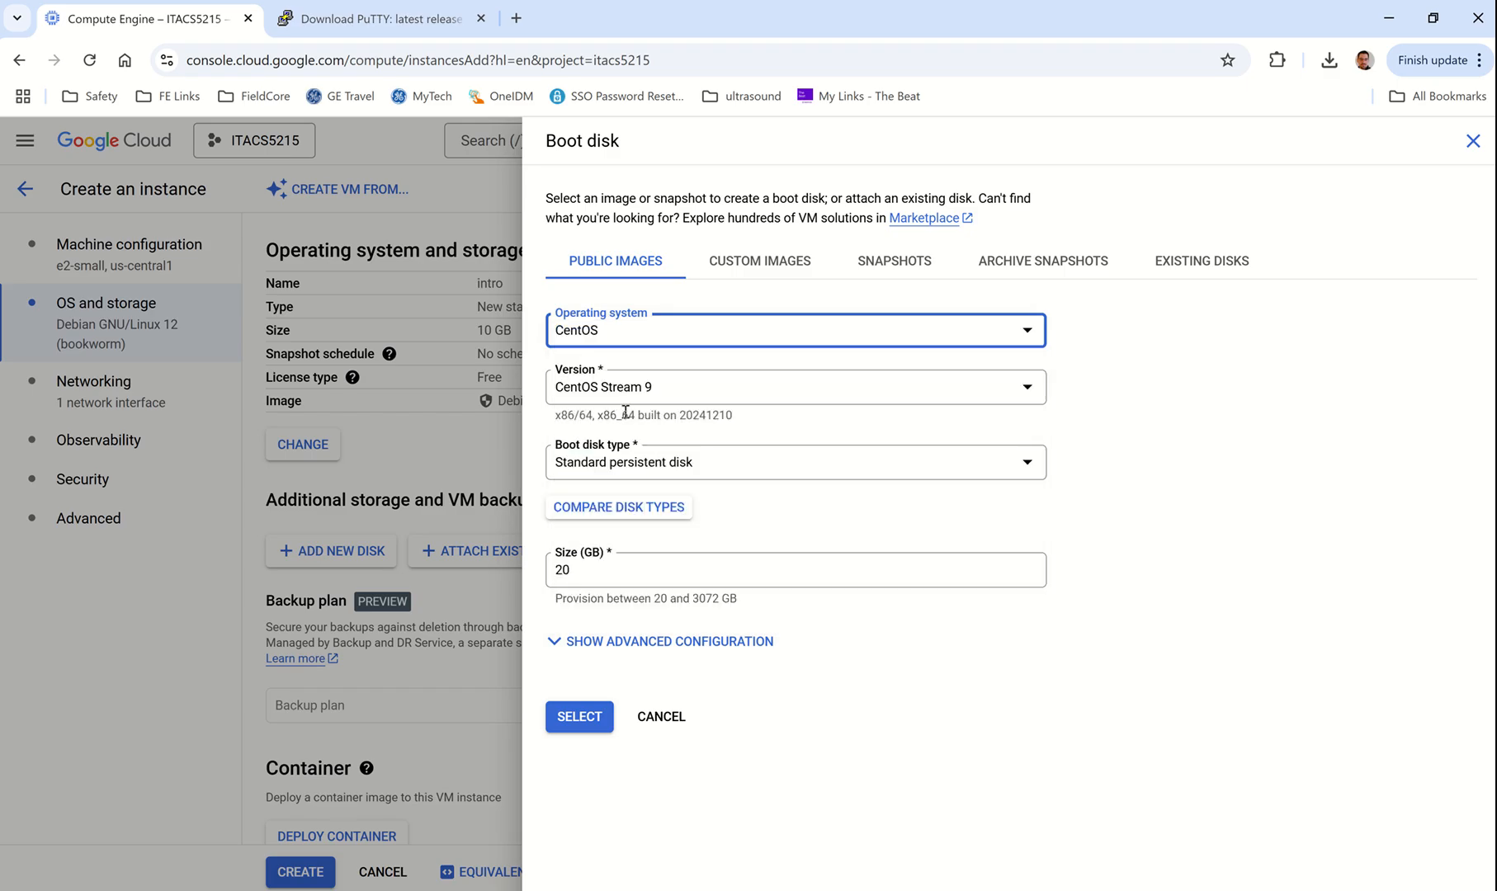
pyautogui.click(747, 391)
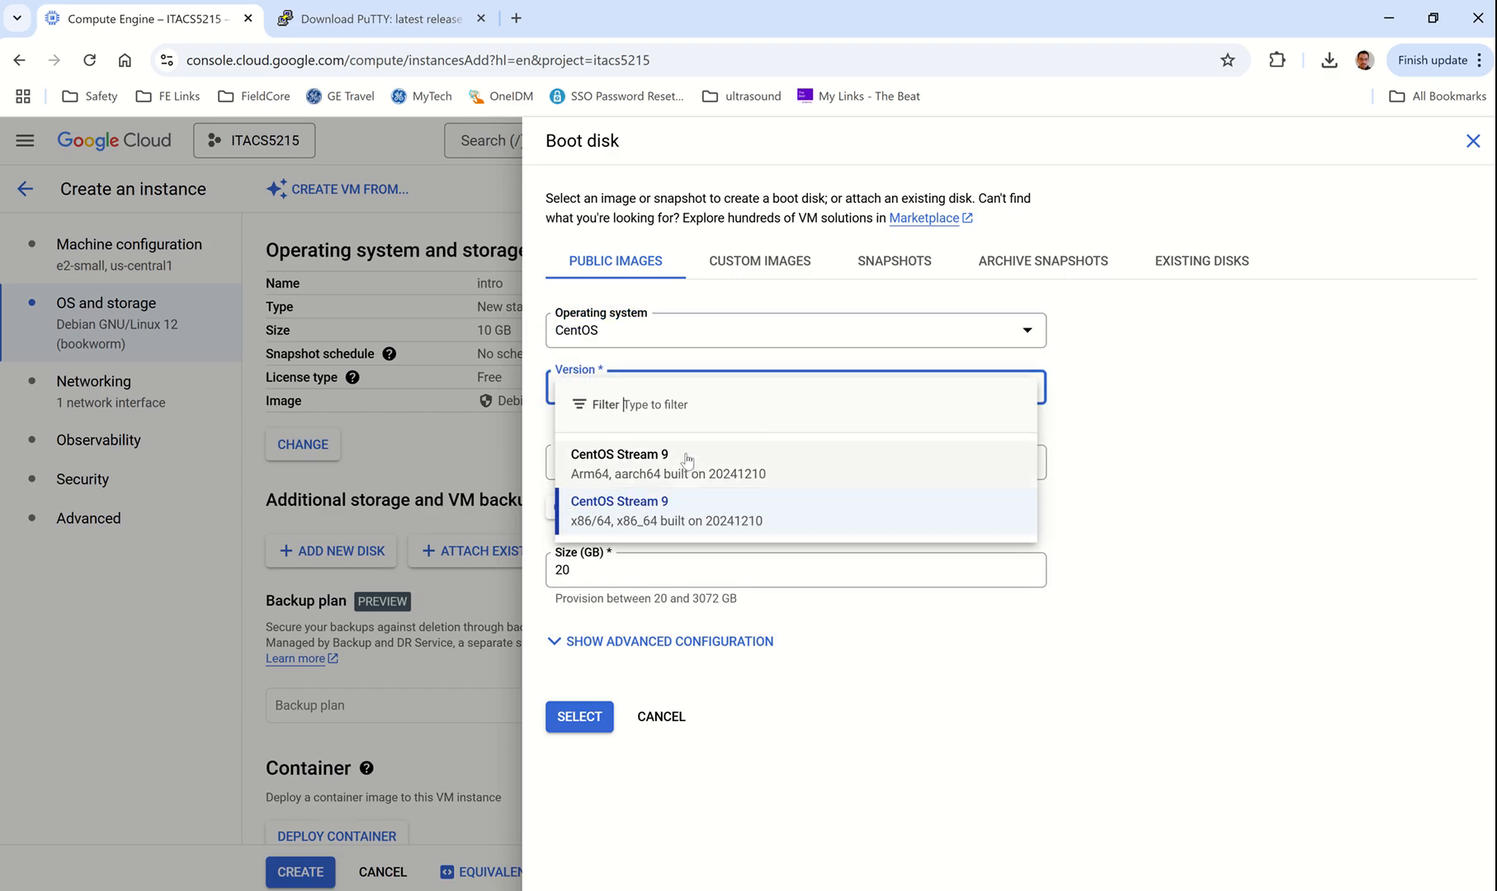
# Step: Switch the operating system back to Debian, version Debian GNU/Linux 12 (bookworm) x86/64
pyautogui.click(729, 340)
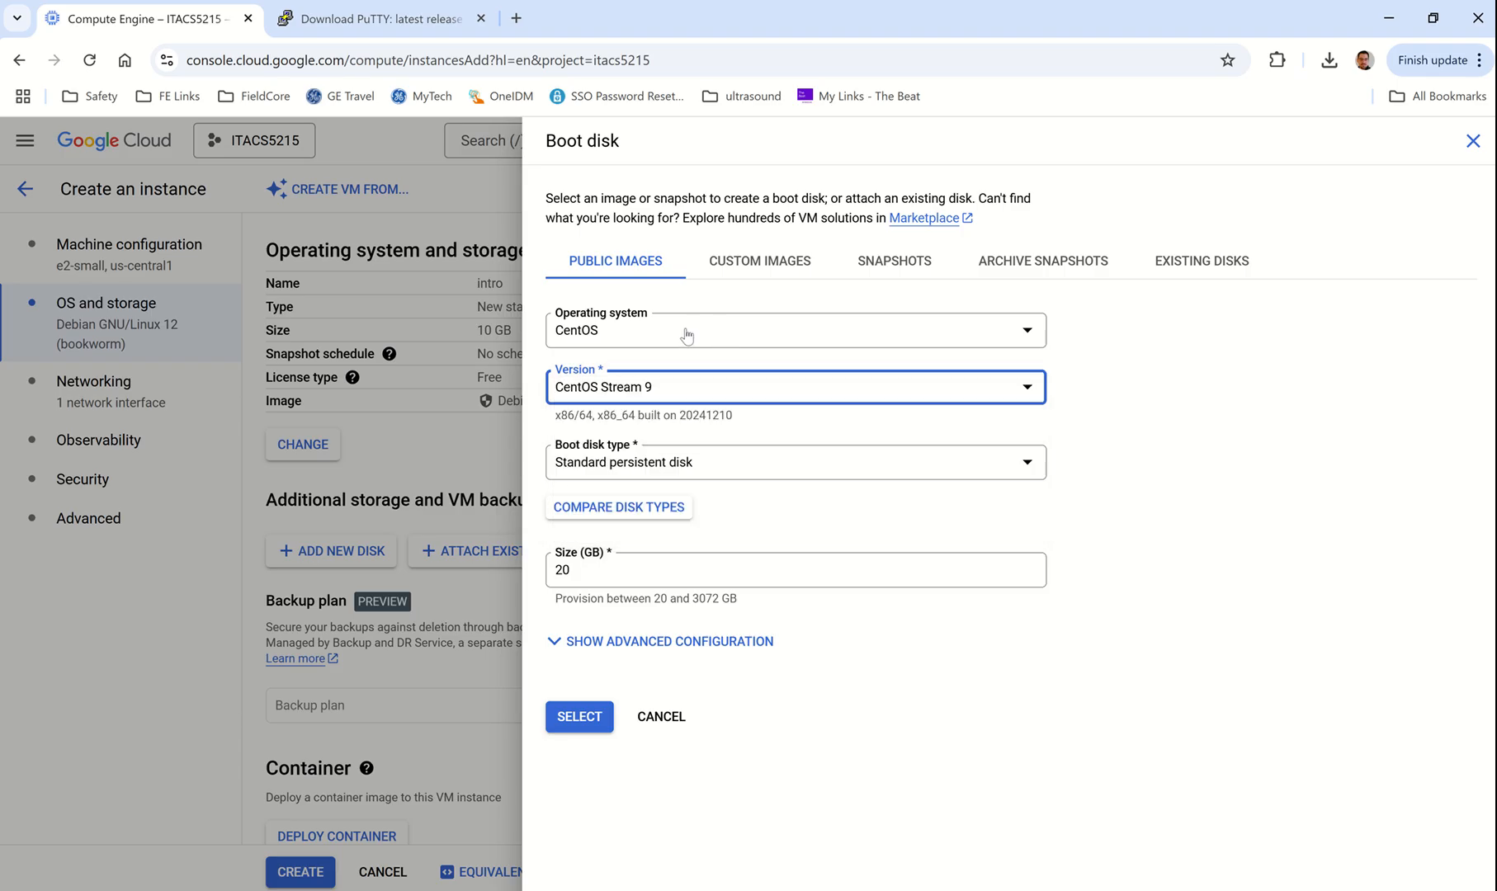
pyautogui.click(685, 334)
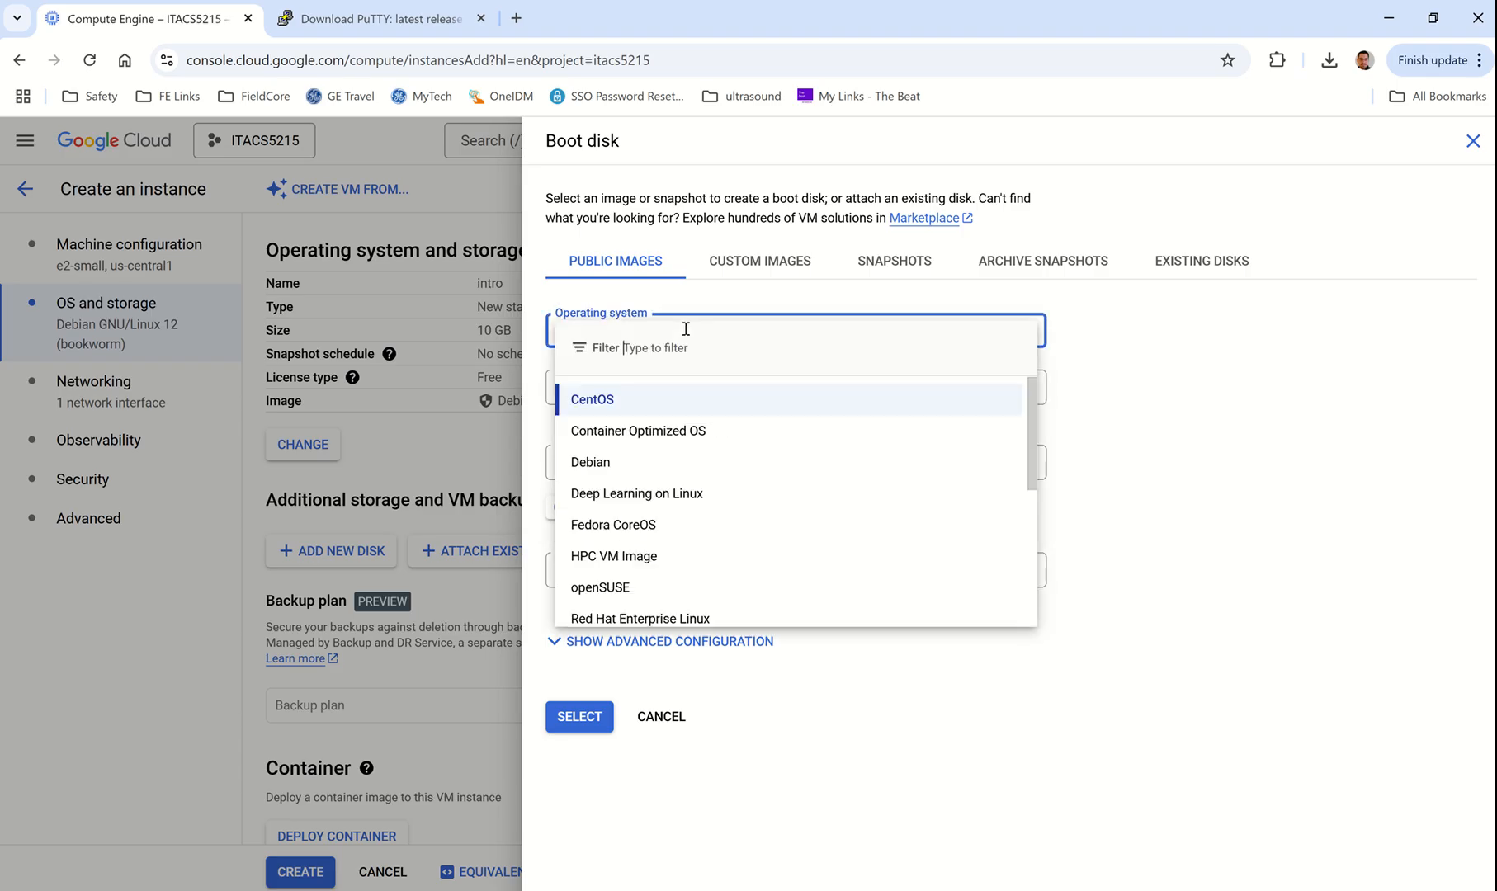
pyautogui.click(590, 469)
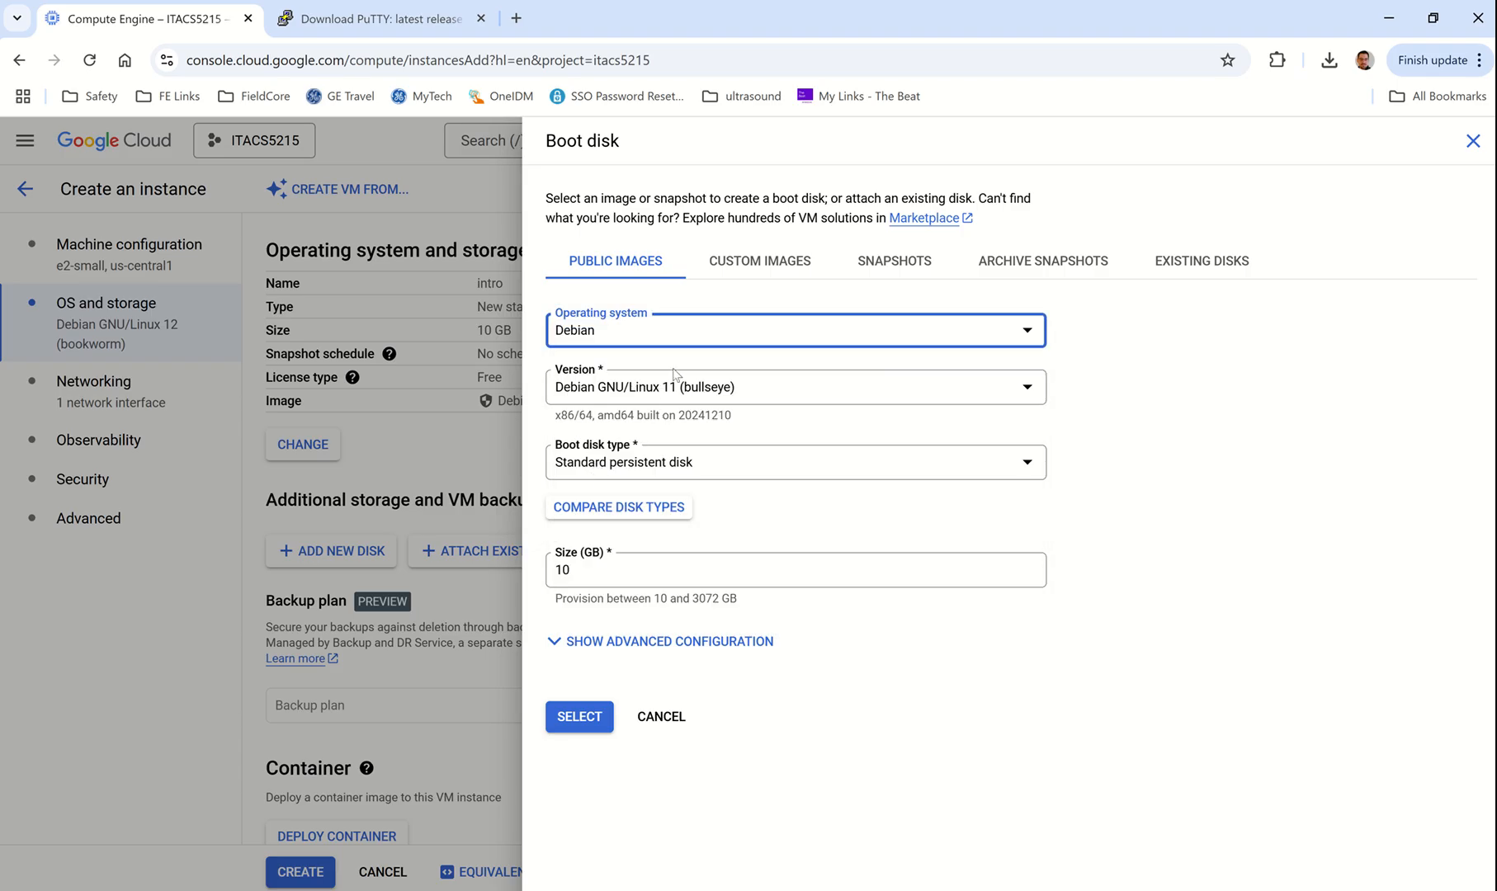
pyautogui.click(735, 386)
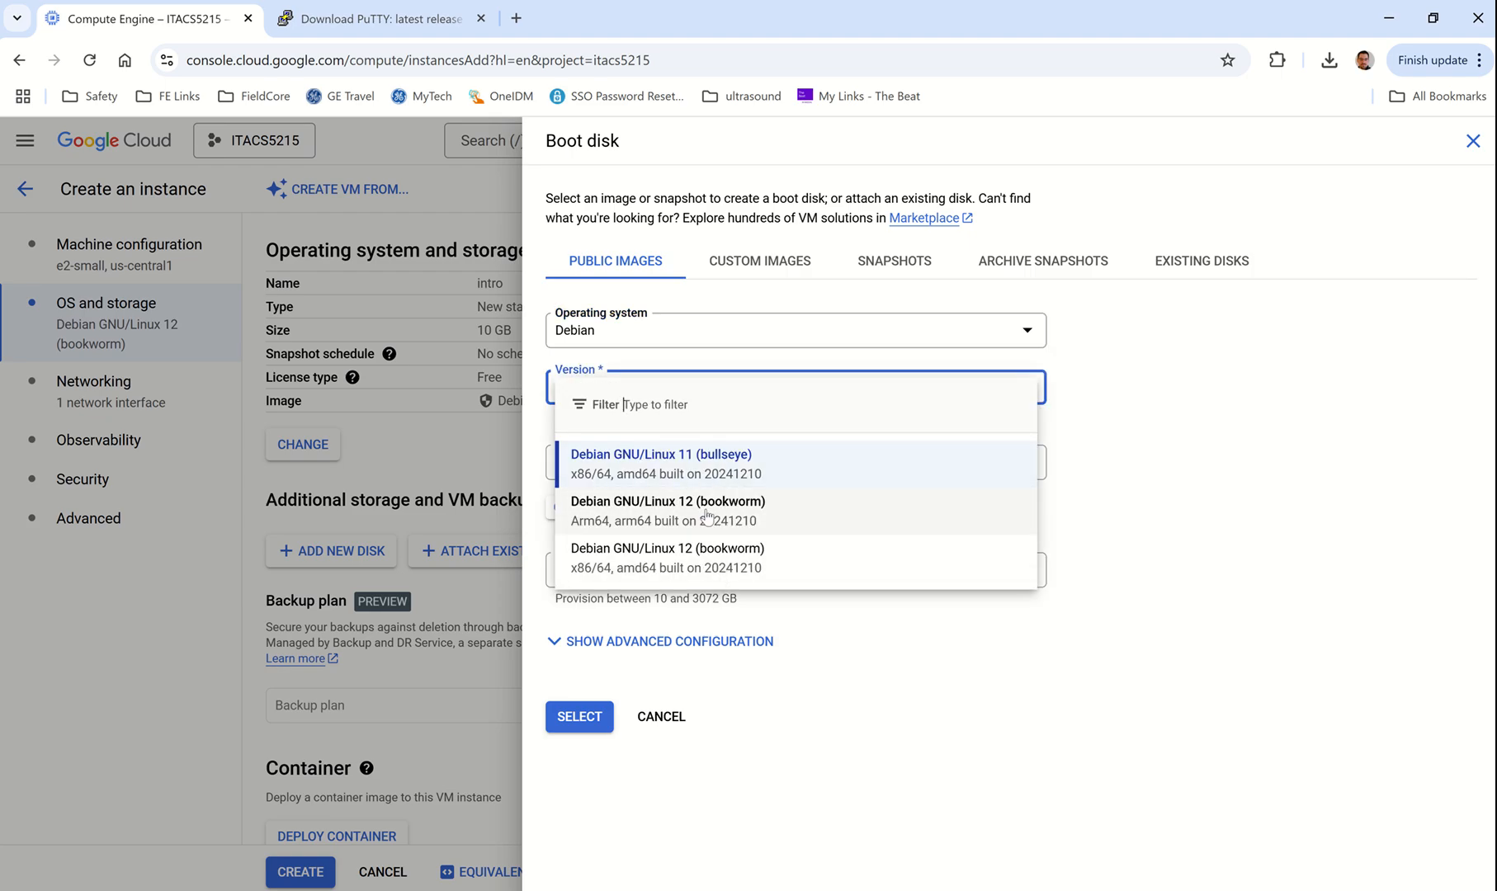
pyautogui.click(672, 564)
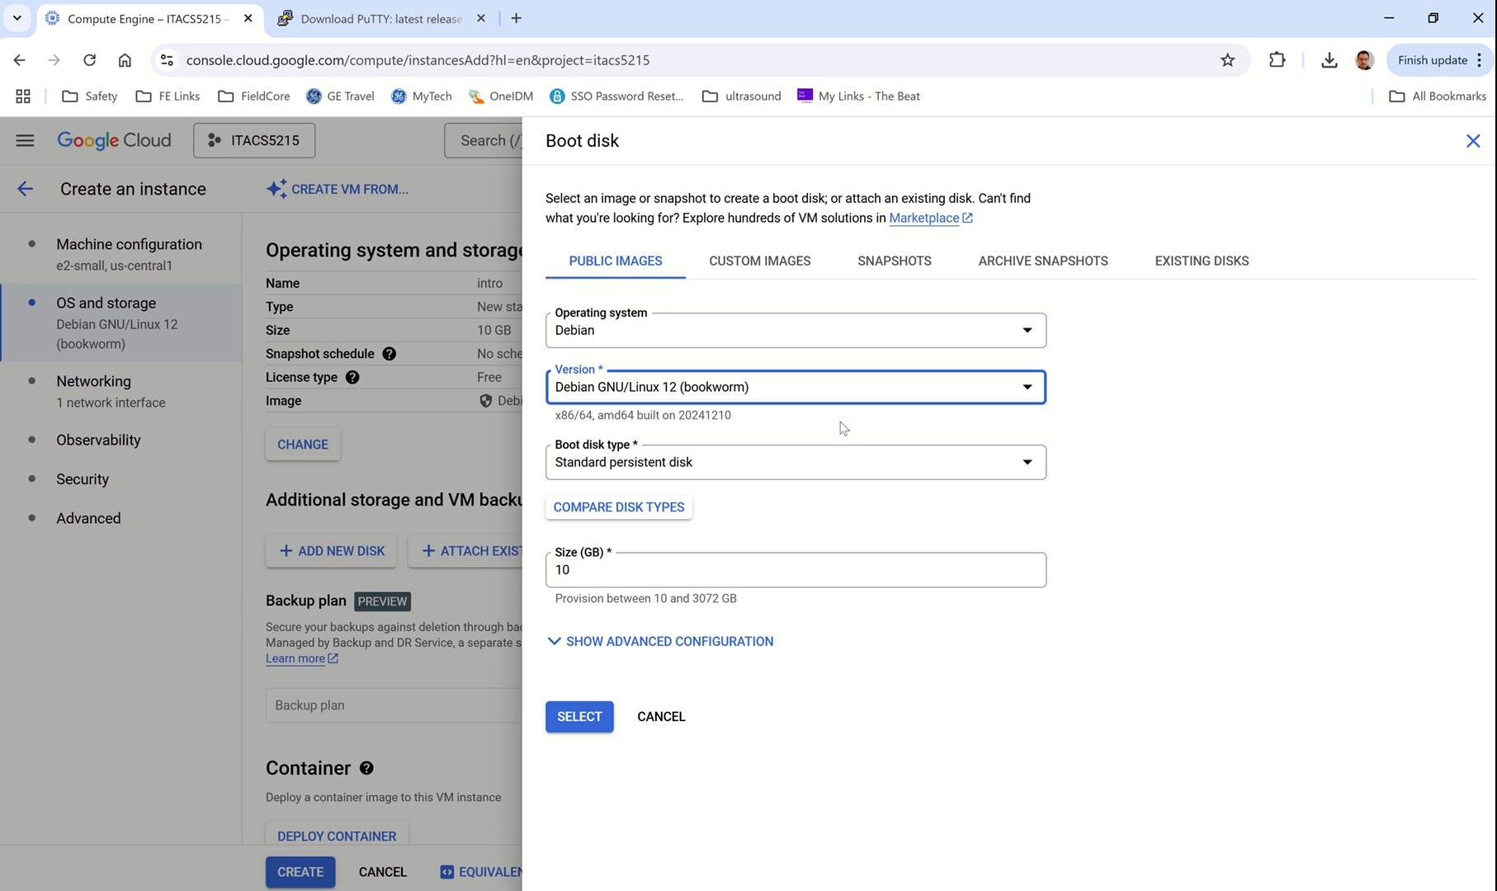
pyautogui.click(675, 342)
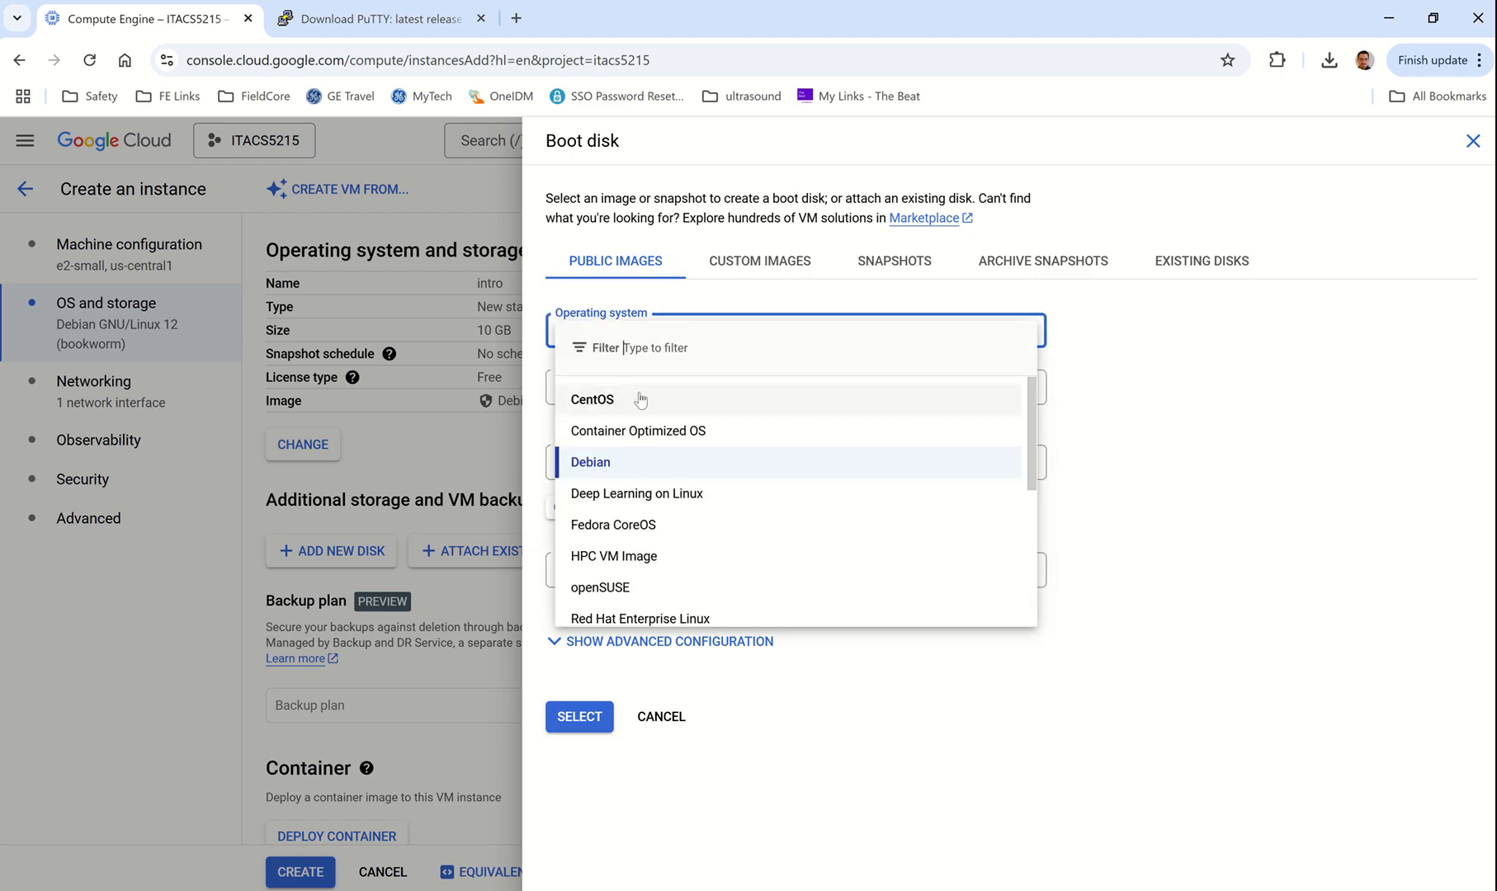
pyautogui.click(636, 463)
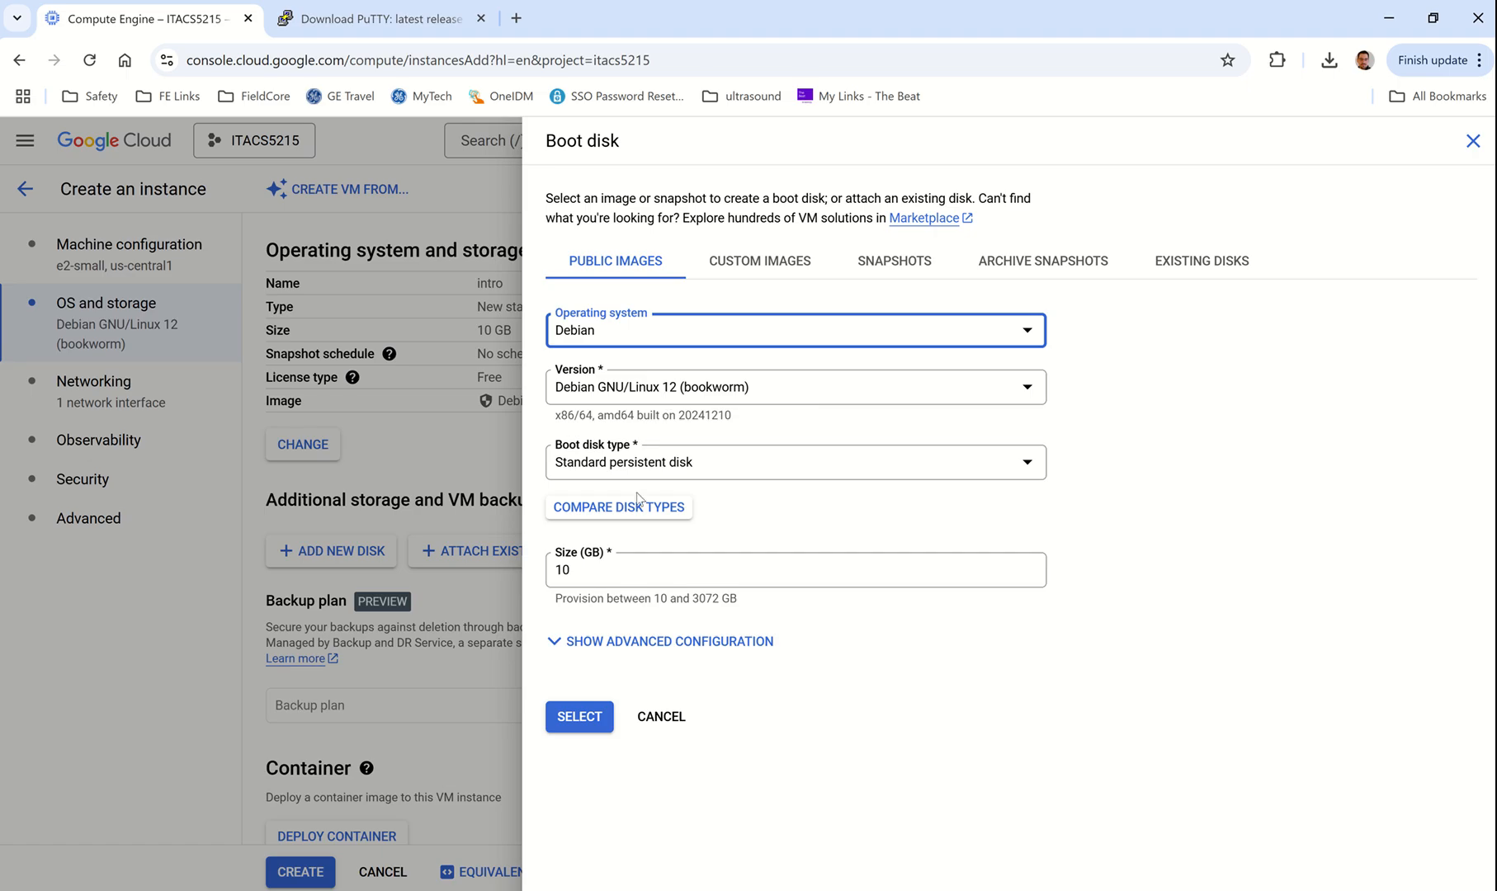
# Step: Keep the Standard persistent disk type at 10 GB and close the Boot disk panel
pyautogui.click(656, 470)
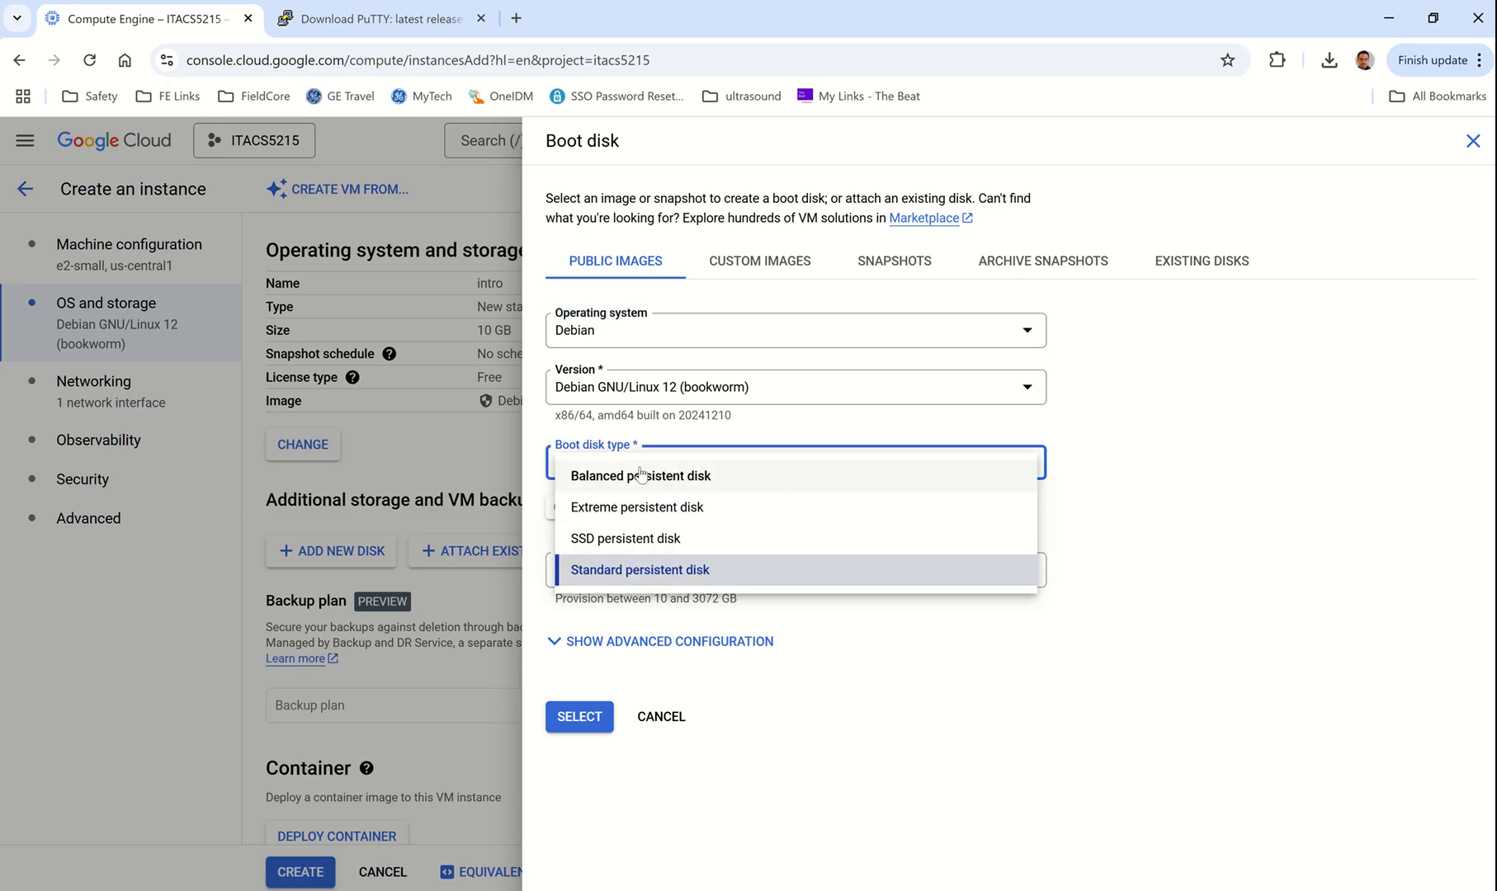
pyautogui.click(651, 577)
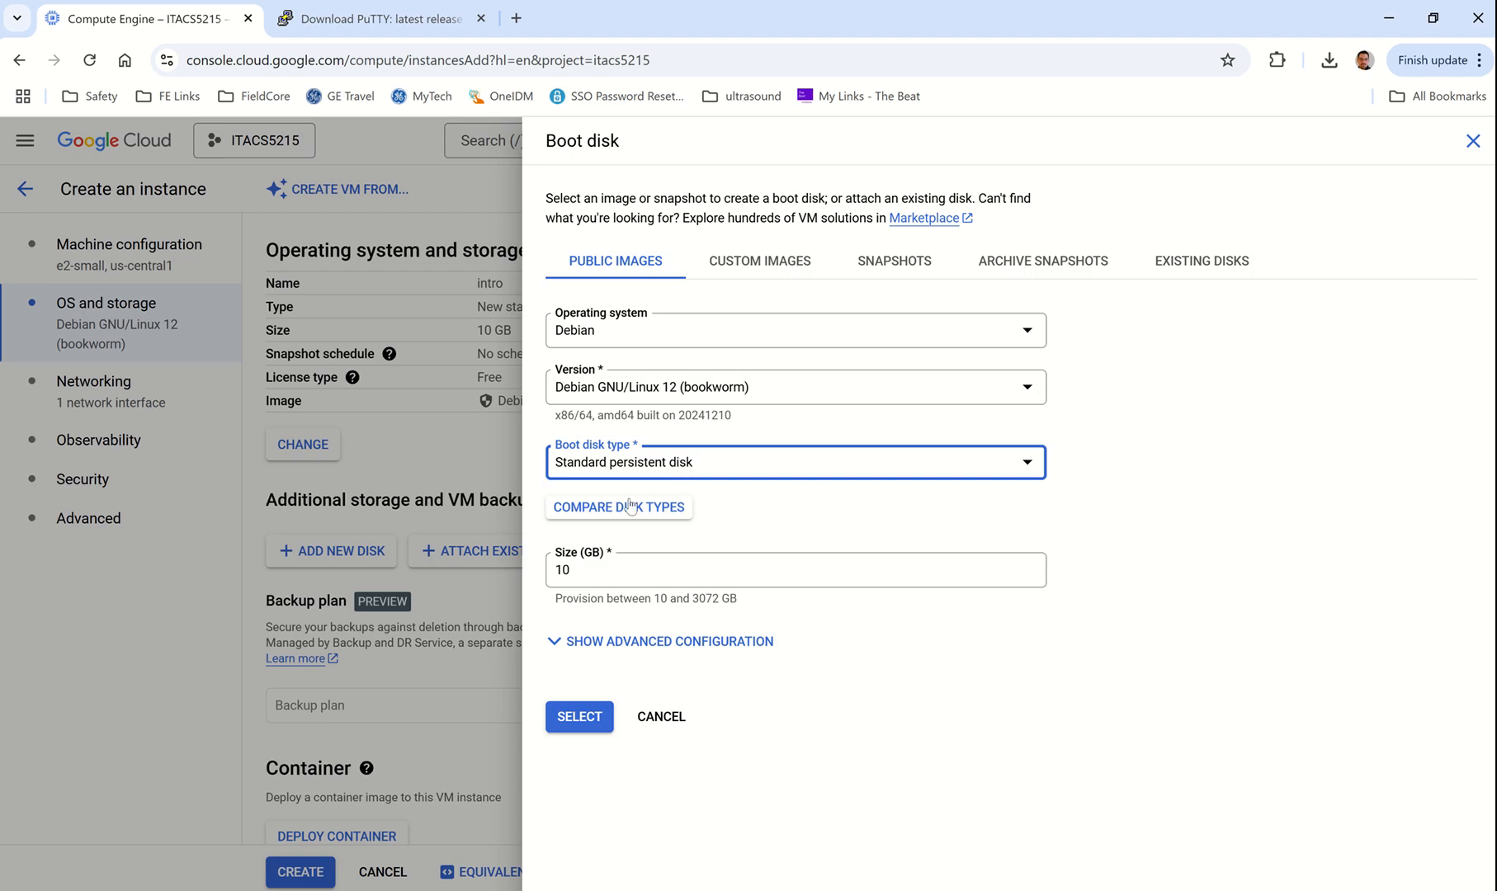
pyautogui.click(584, 577)
pyautogui.hotkey('ctrl', 'a')
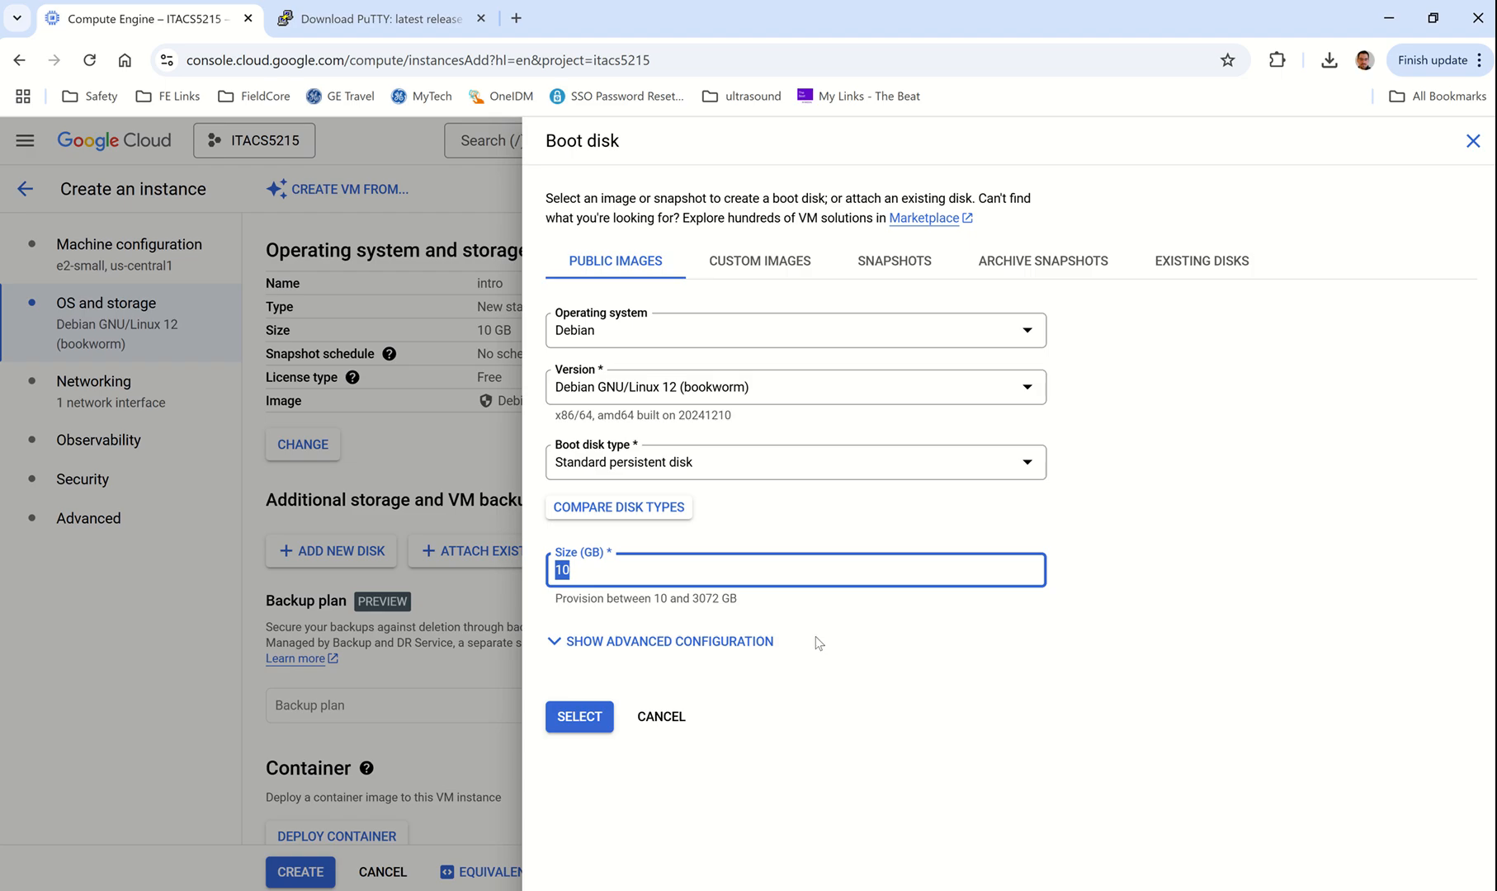
pyautogui.click(565, 718)
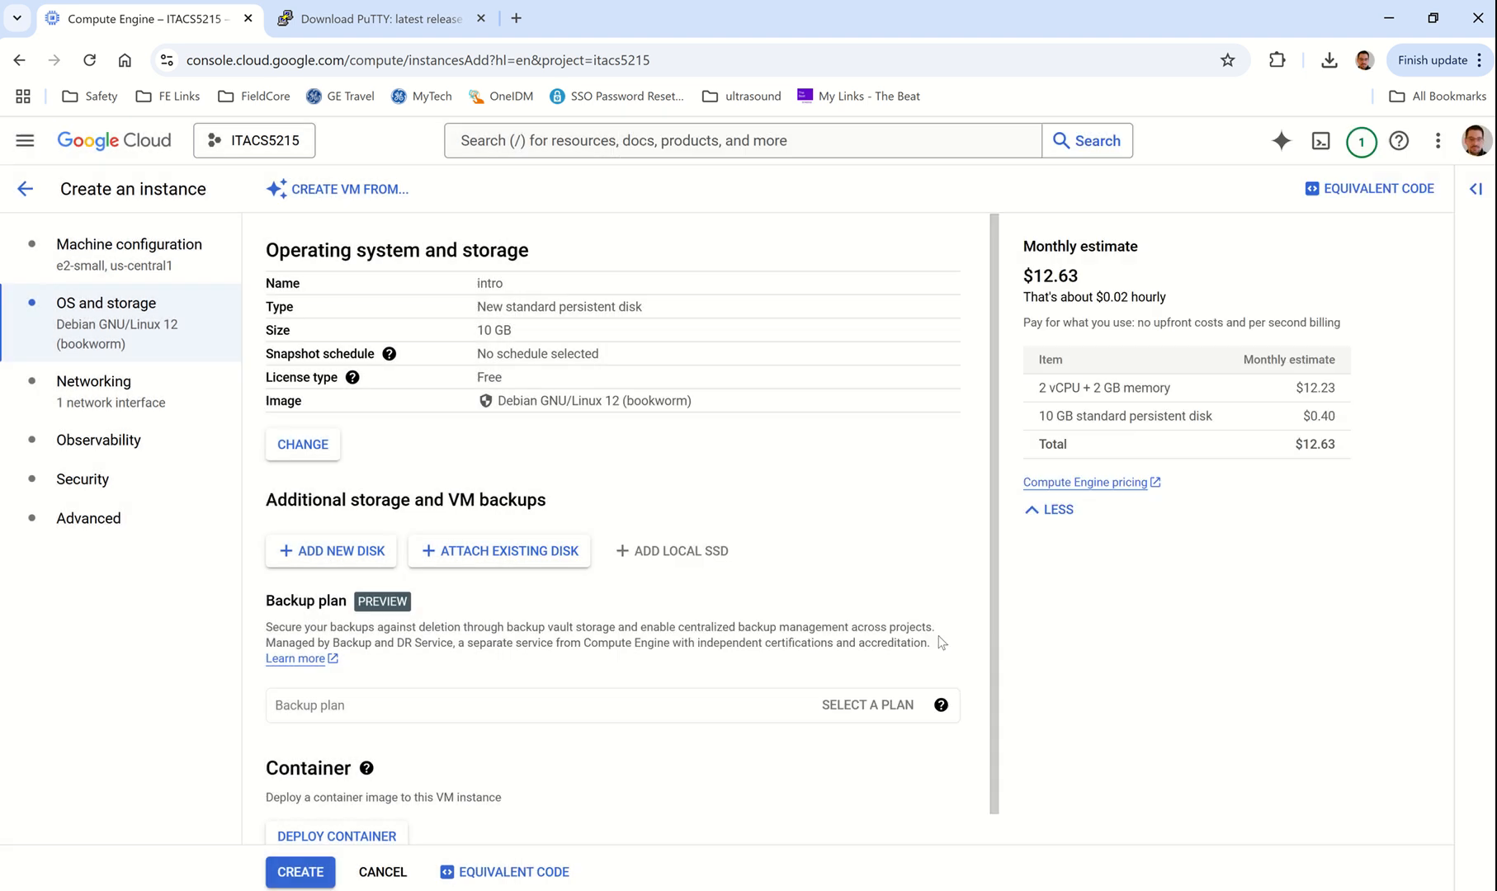
# Step: Try enabling HTTPS and HTTP firewall traffic, then leave both turned off
pyautogui.click(122, 394)
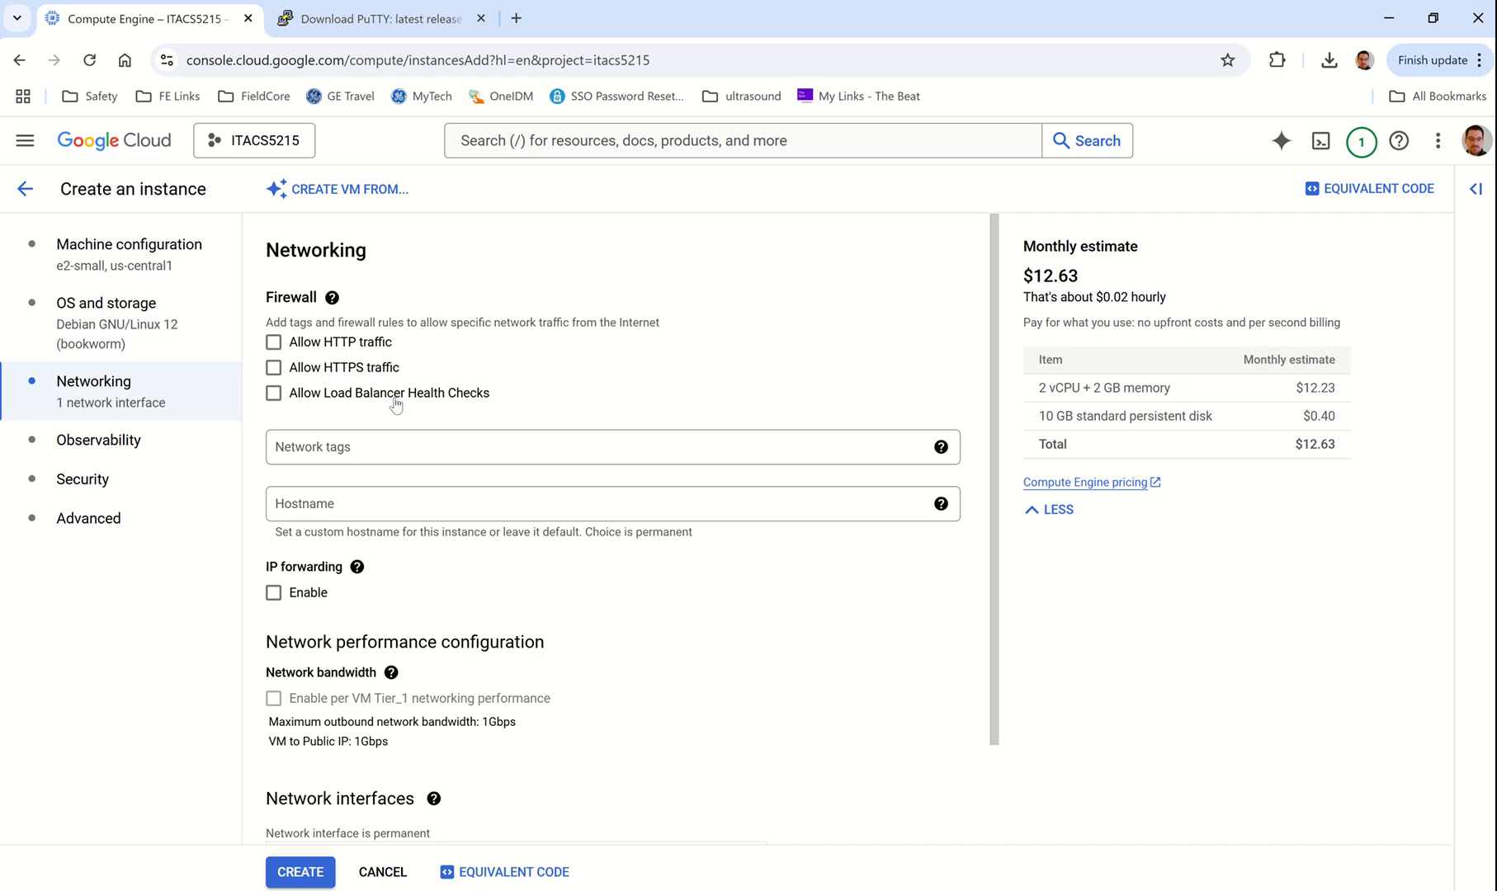
pyautogui.click(275, 368)
pyautogui.click(274, 368)
pyautogui.click(274, 343)
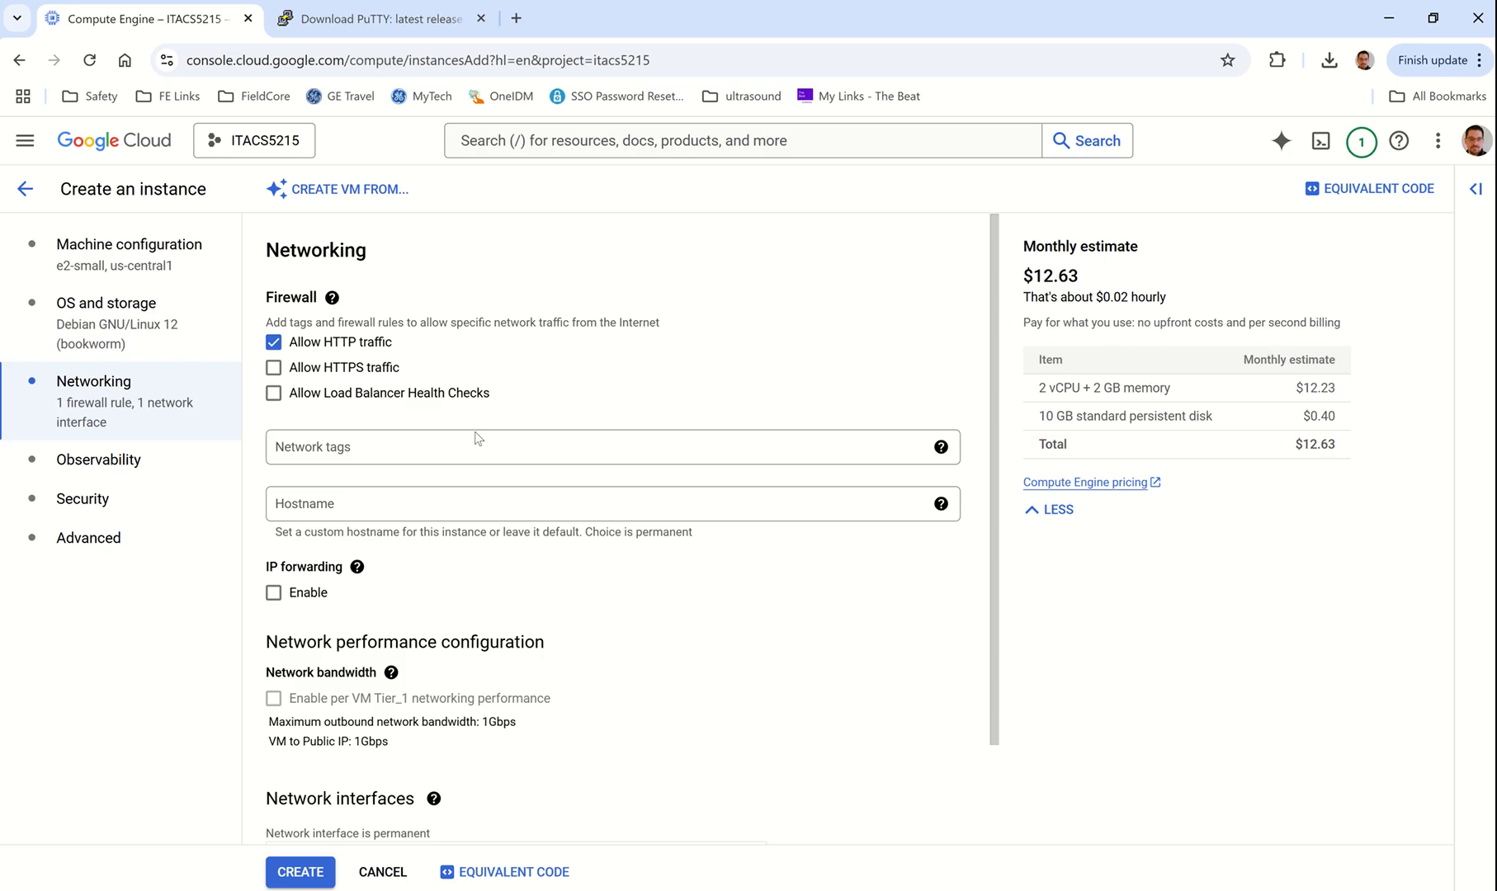
pyautogui.click(273, 342)
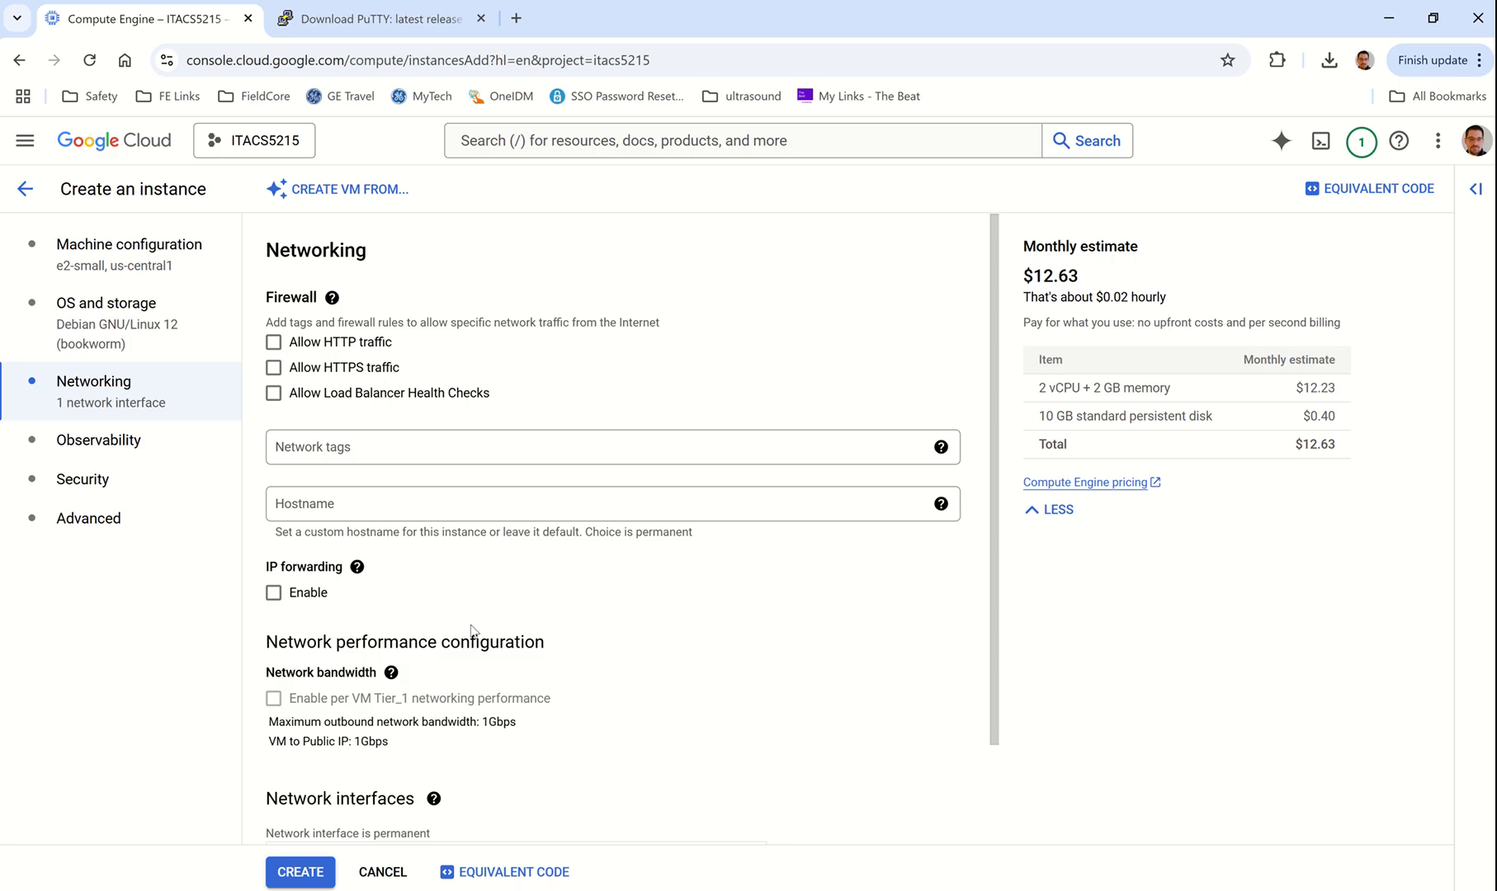
pyautogui.scroll(-2, 472, 629)
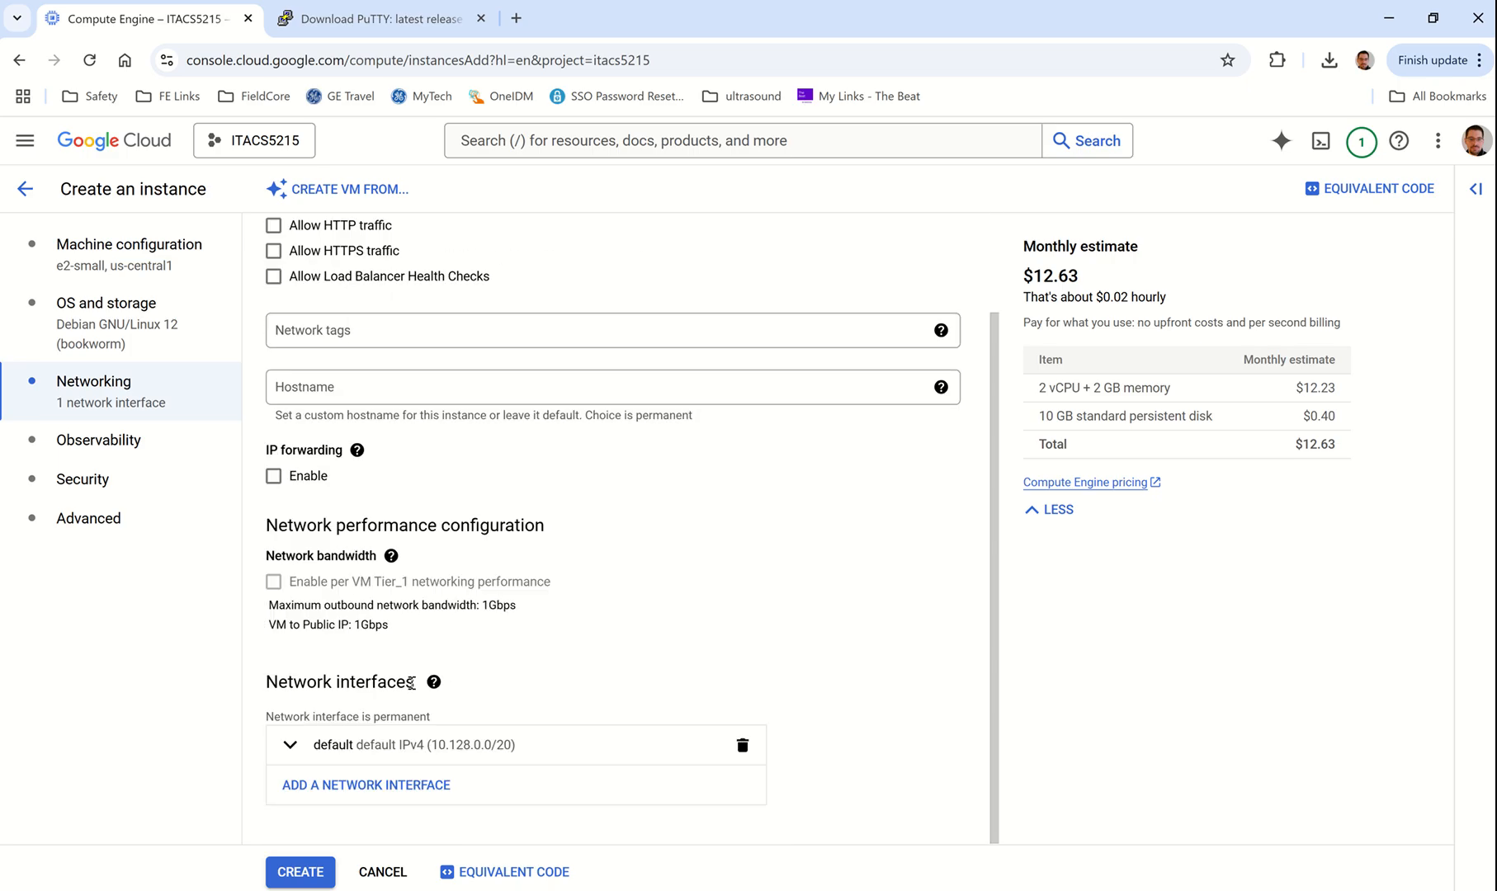
# Step: Review the observability, security and advanced settings, then create the VM instance
pyautogui.click(77, 442)
pyautogui.click(91, 494)
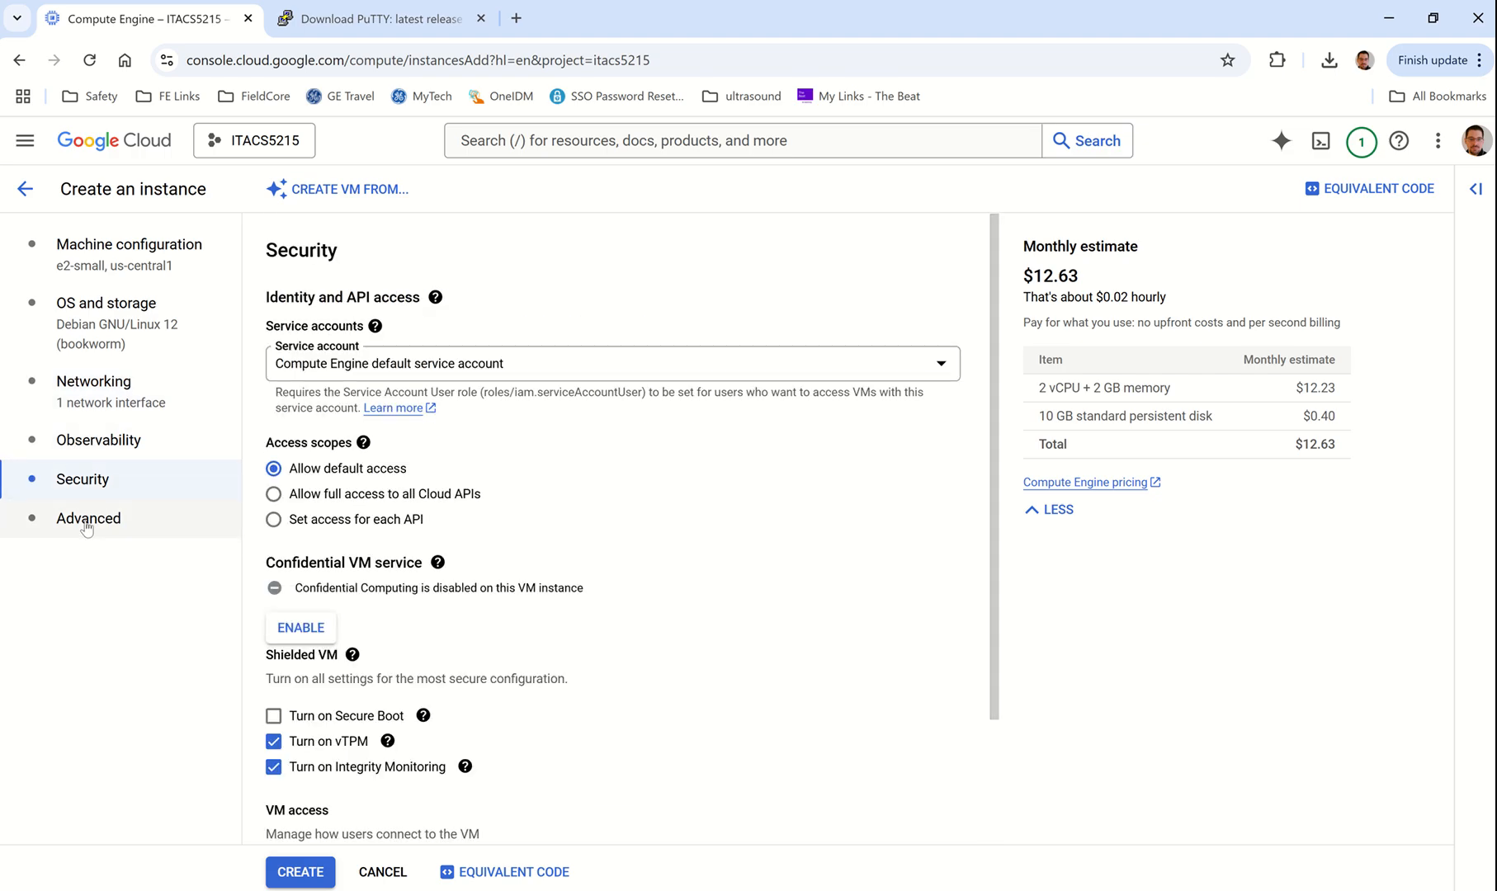
pyautogui.click(86, 519)
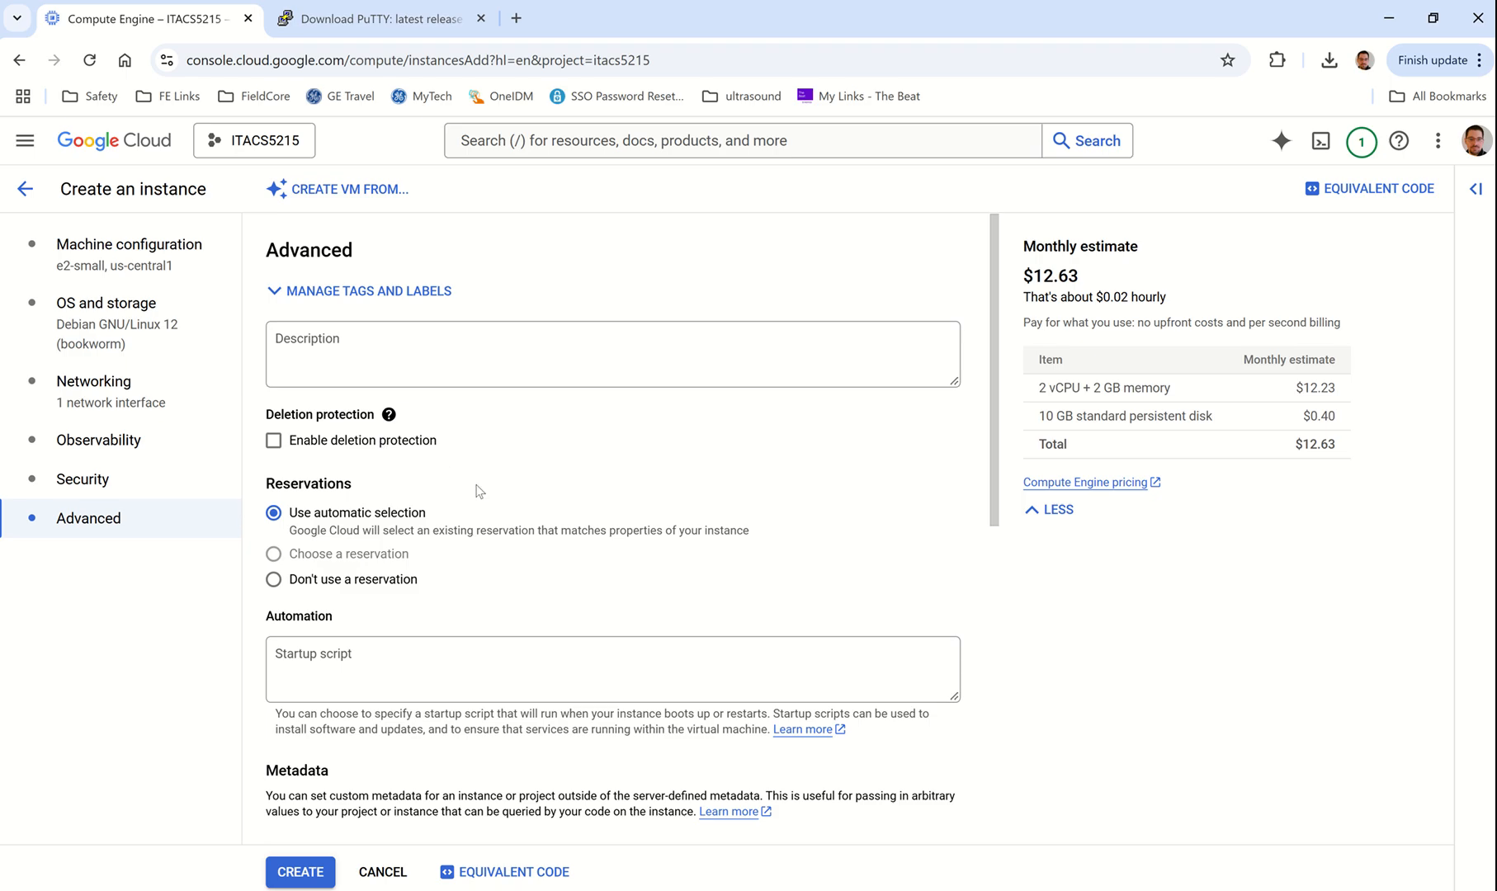
pyautogui.click(300, 873)
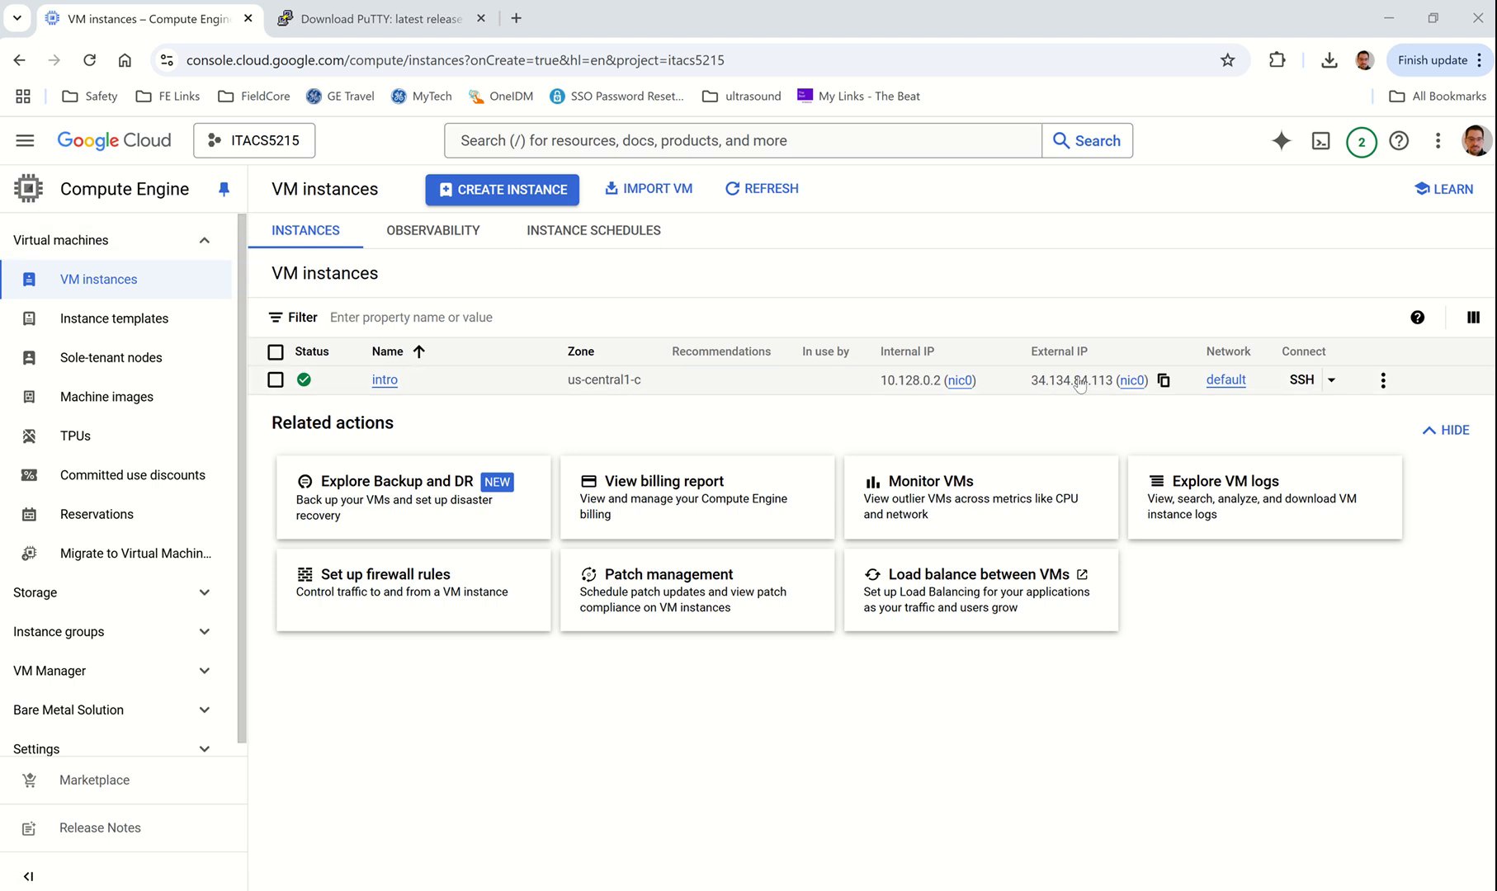
# Step: Select intro's external IP 34.134.84.113 and view its SSH connection options
pyautogui.moveTo(879, 381); pyautogui.dragTo(1119, 388)
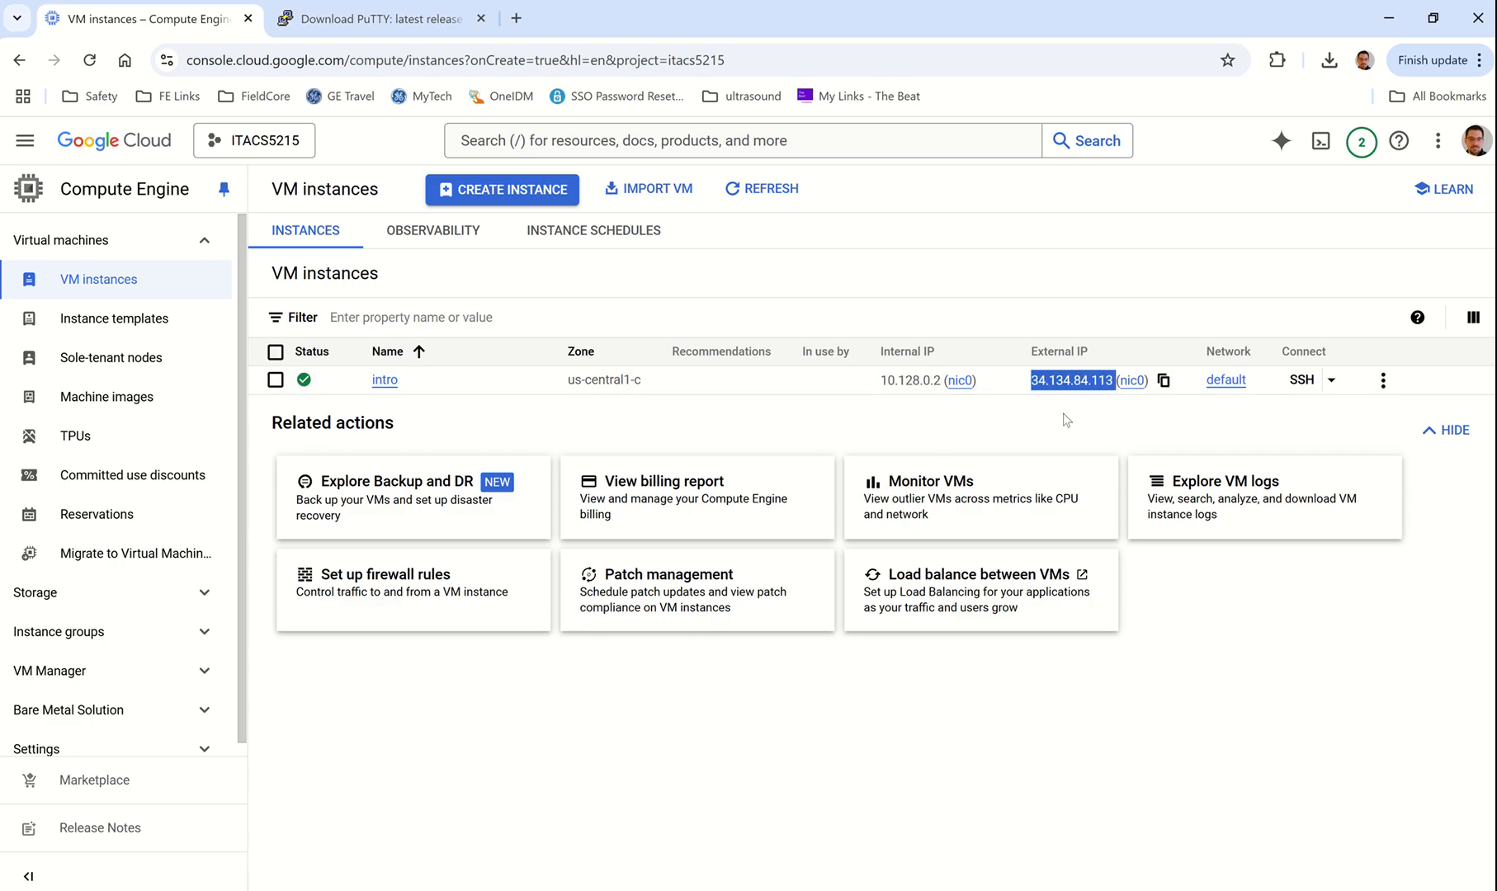
pyautogui.click(1088, 431)
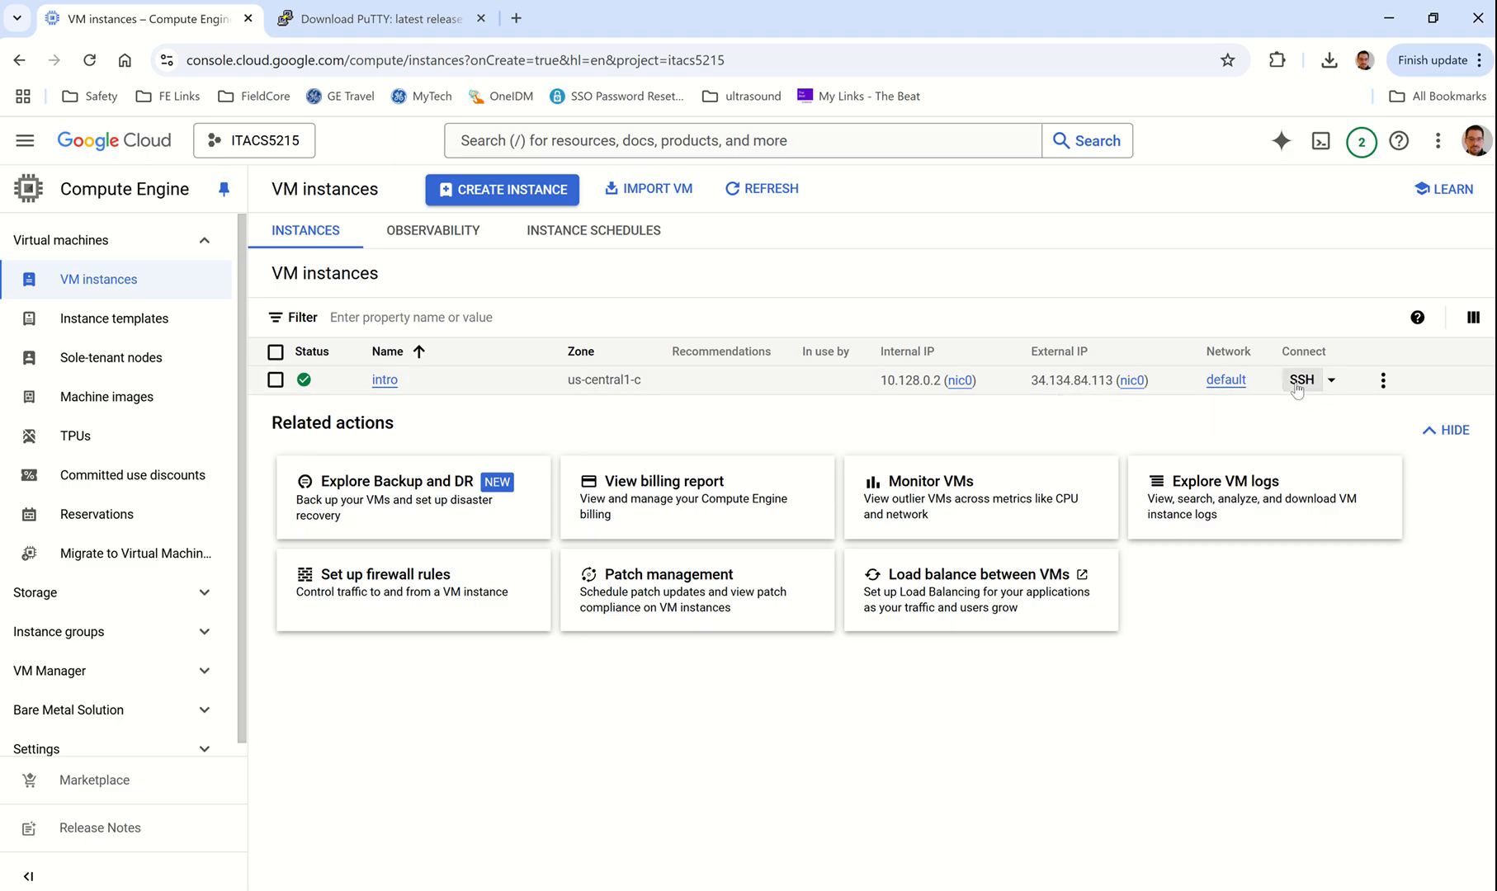
pyautogui.click(1332, 380)
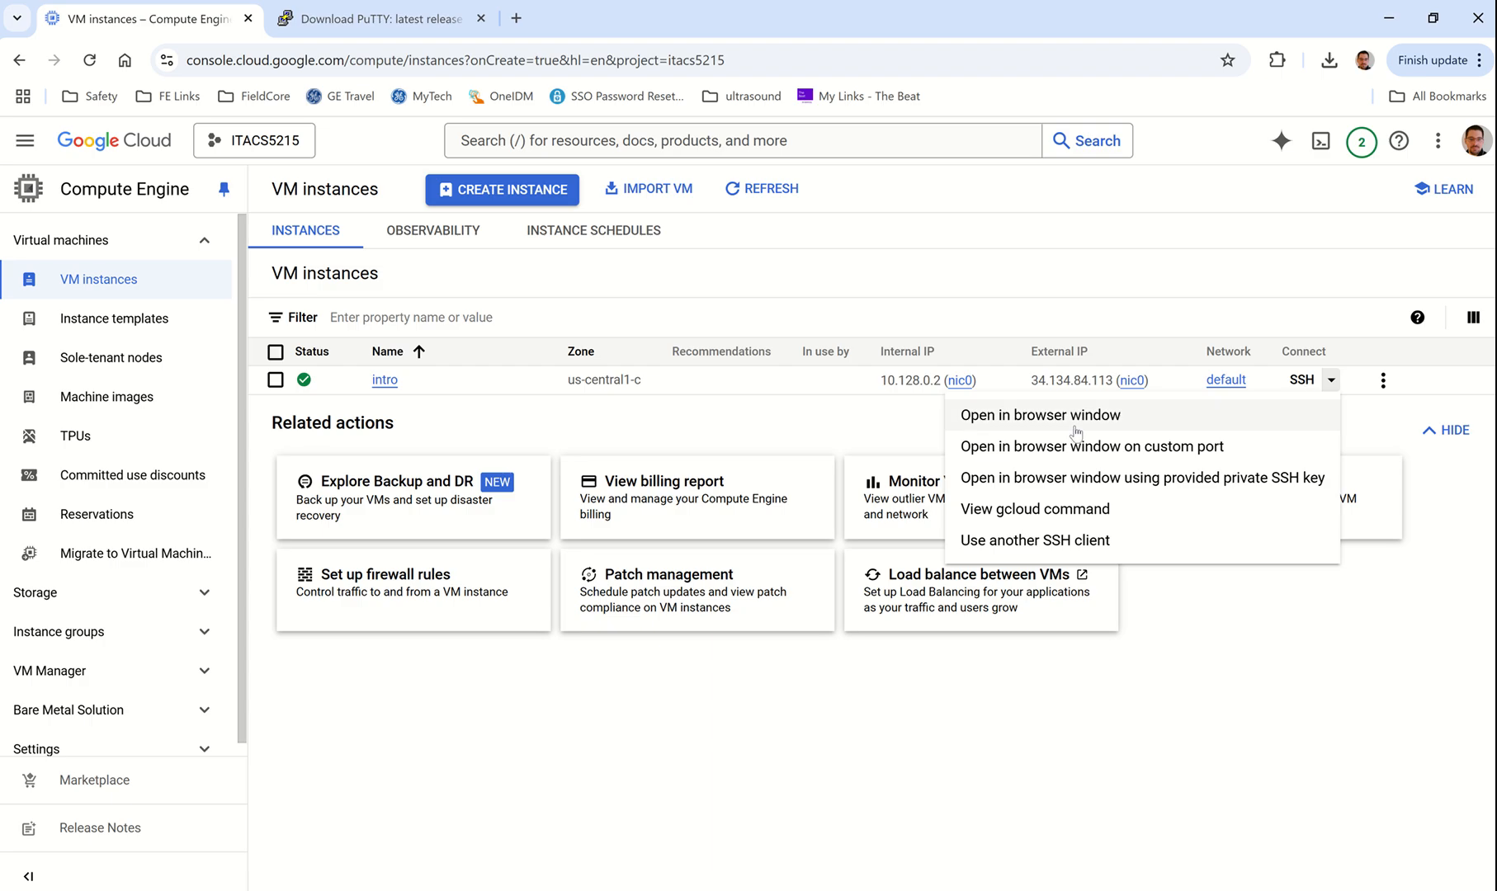
# Step: Open an SSH-in-browser session to intro and authorize it to connect
pyautogui.click(1294, 382)
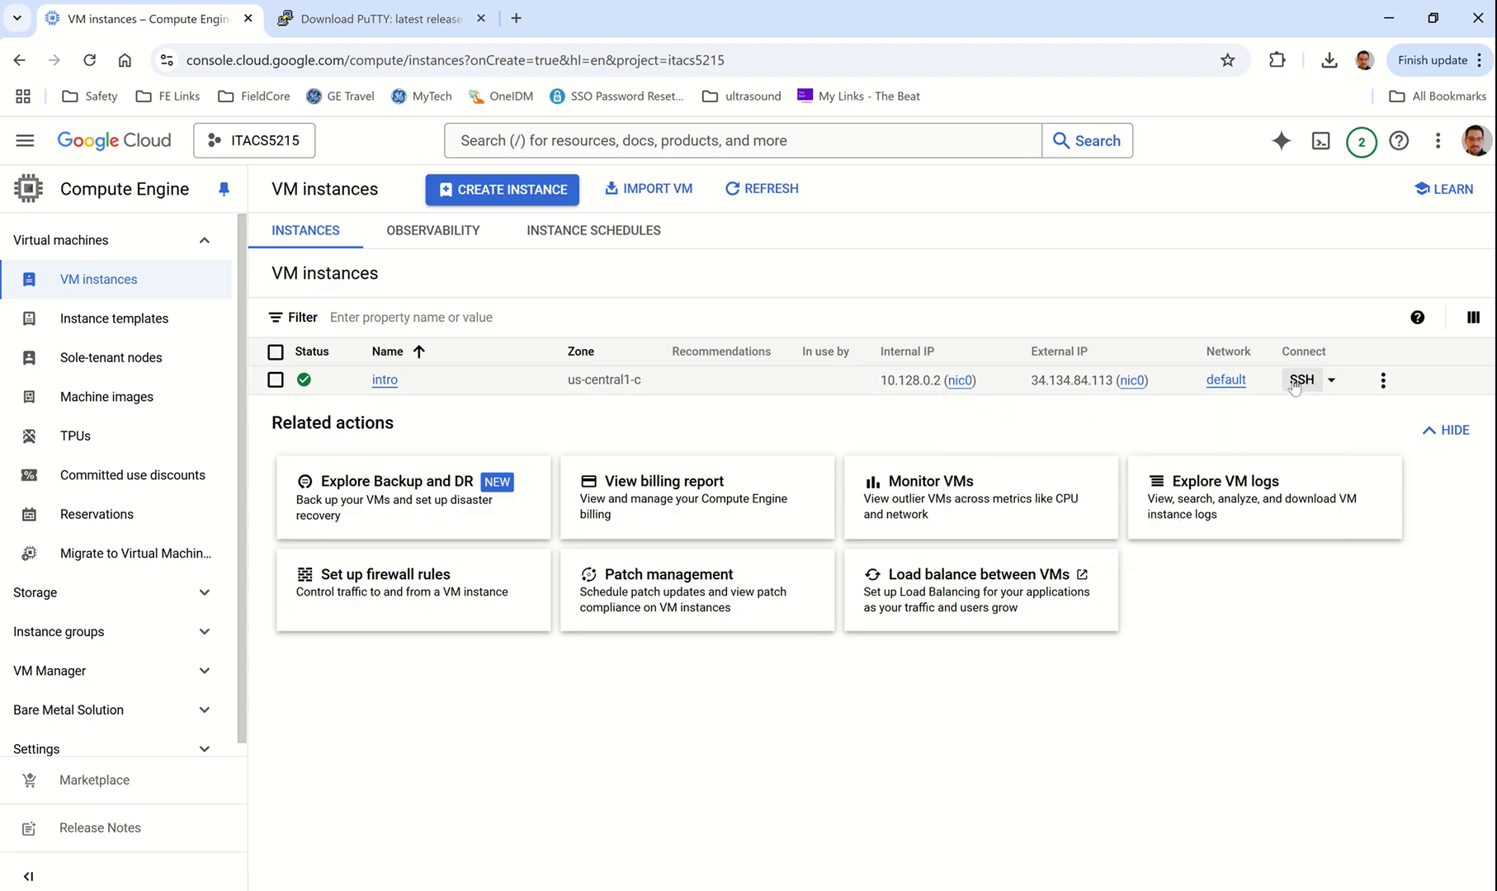
pyautogui.click(1294, 381)
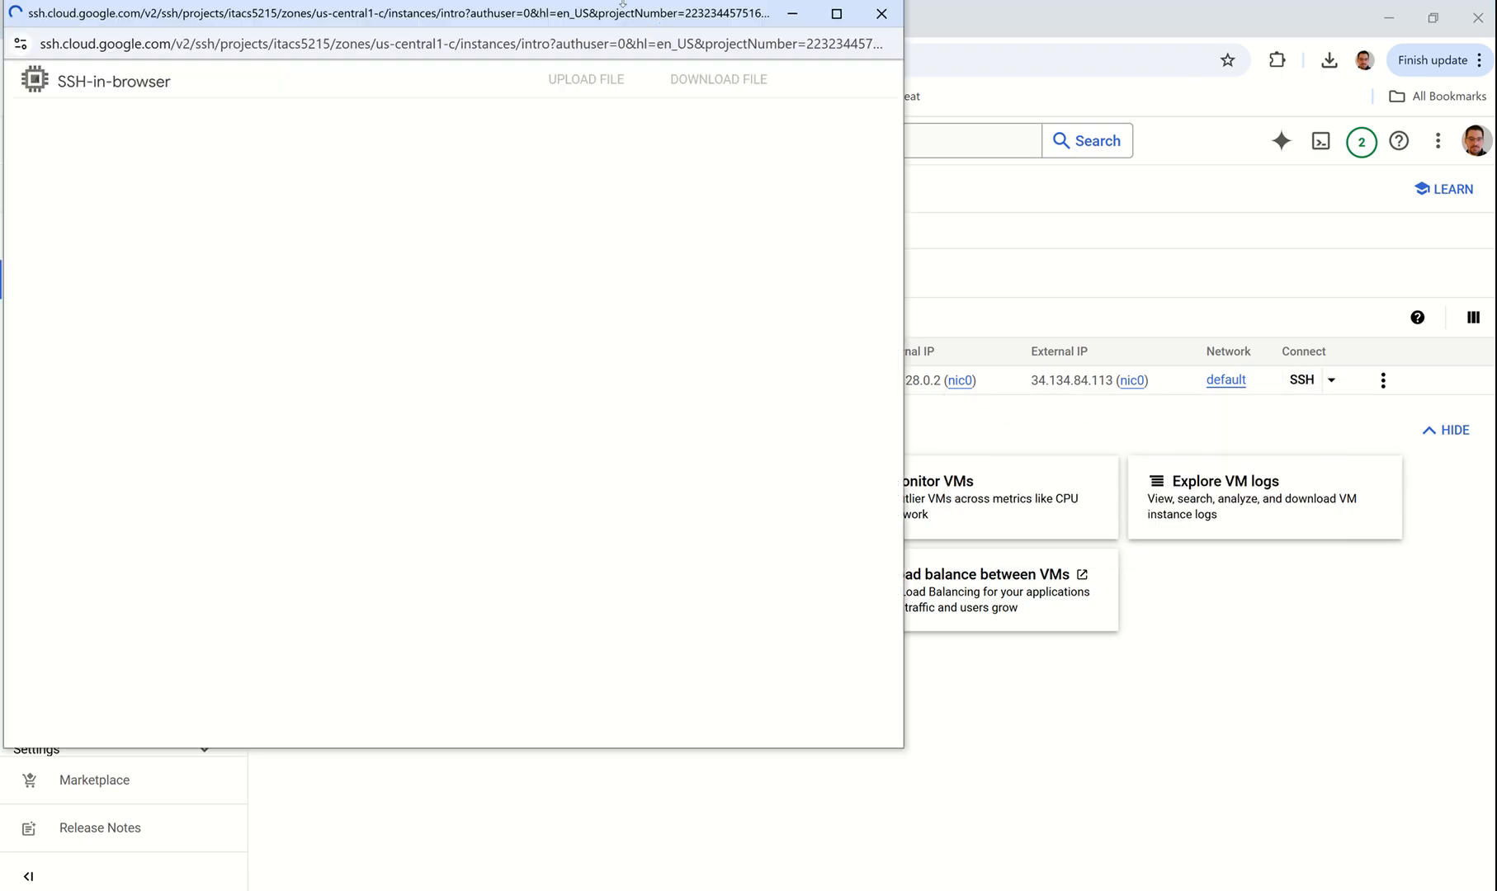
pyautogui.moveTo(623, 4); pyautogui.dragTo(1042, 85)
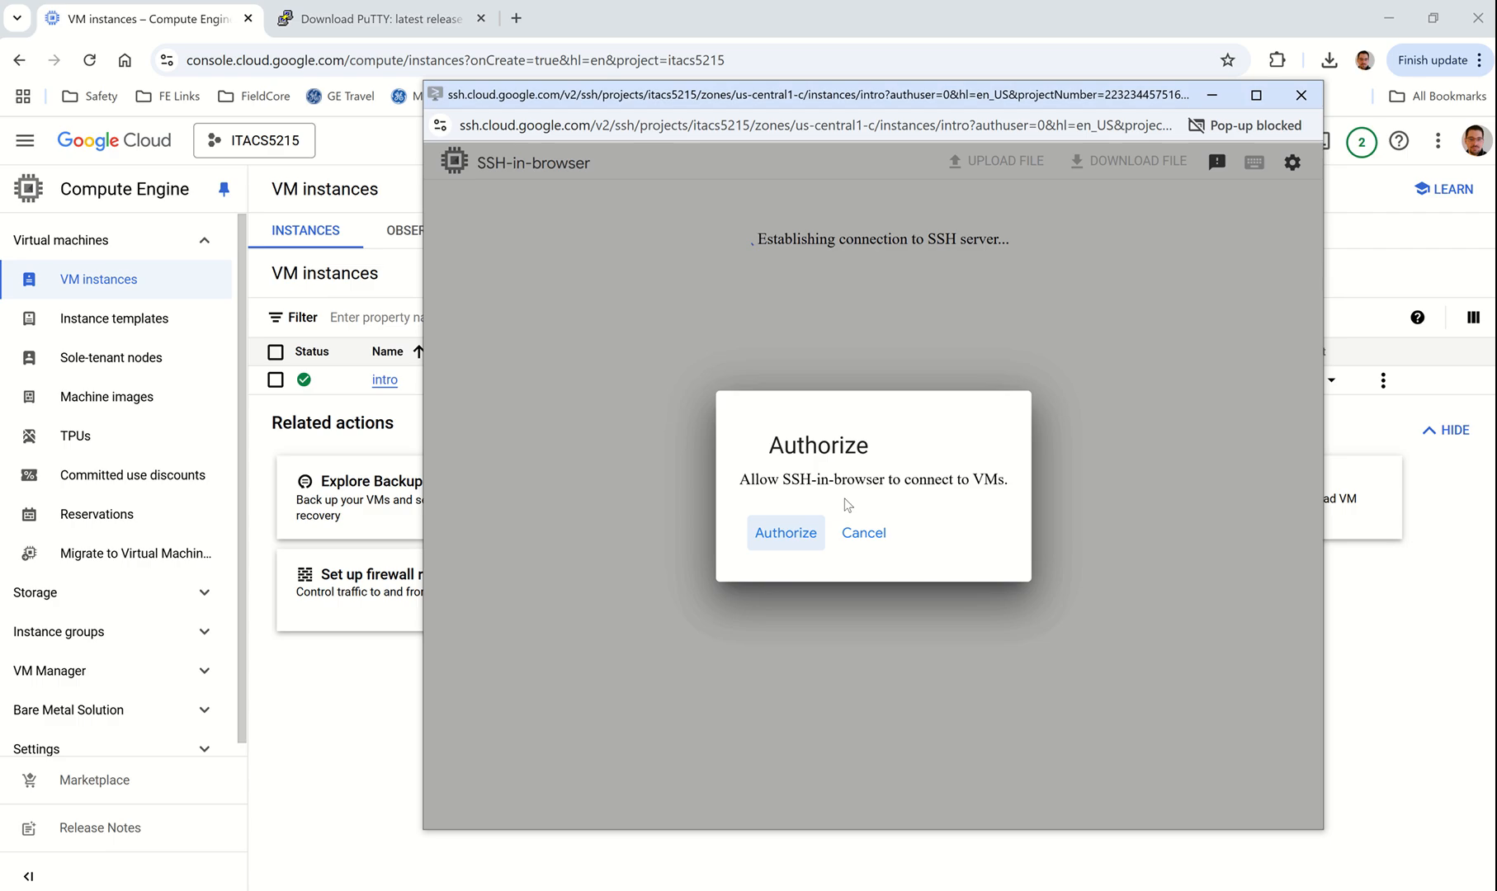
pyautogui.click(788, 534)
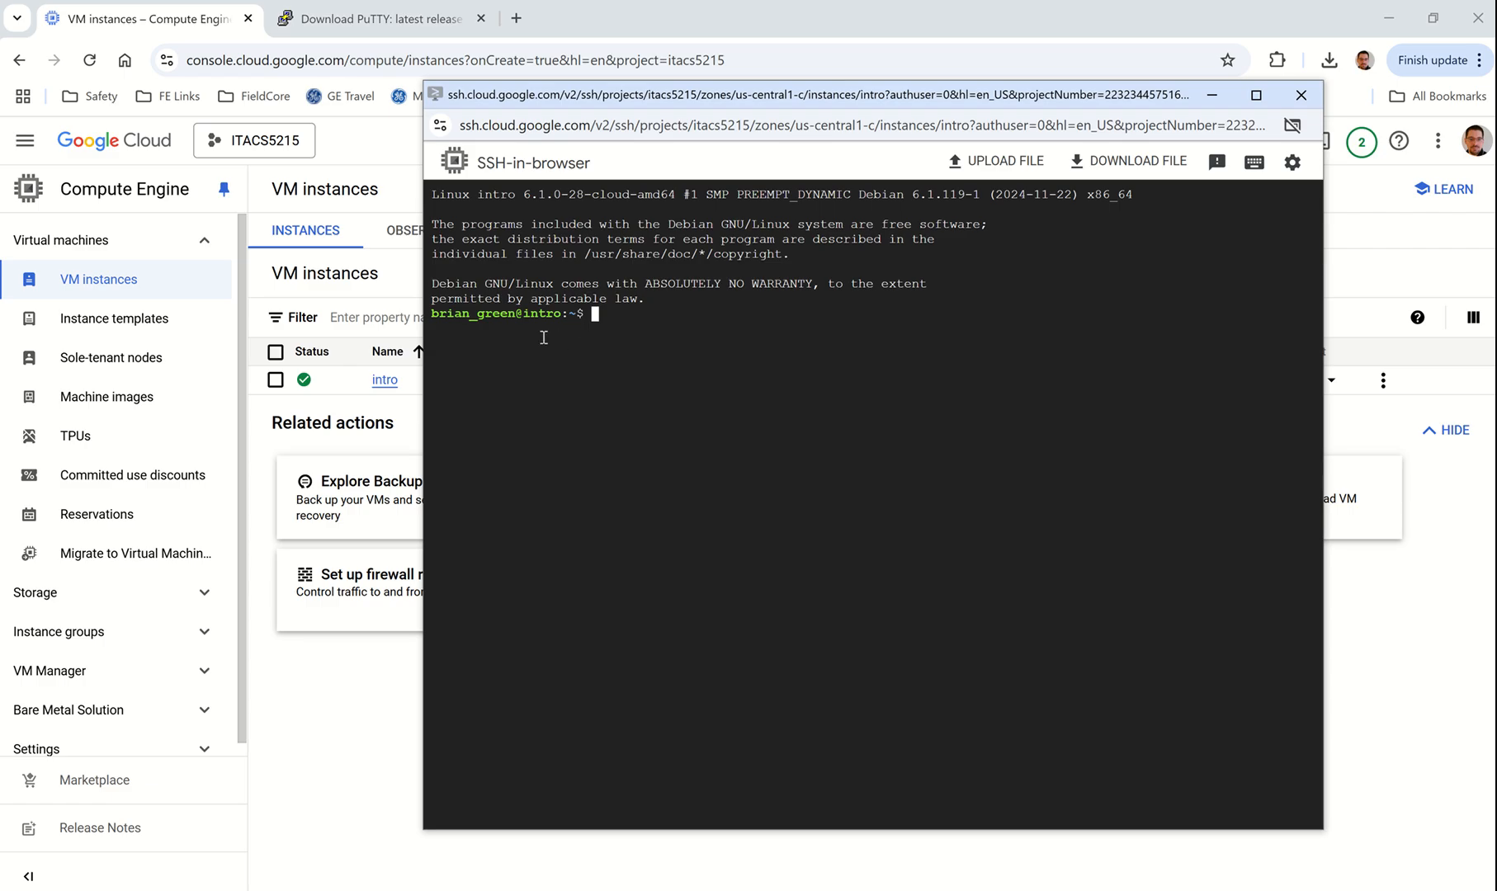
pyautogui.moveTo(516, 316); pyautogui.dragTo(428, 323)
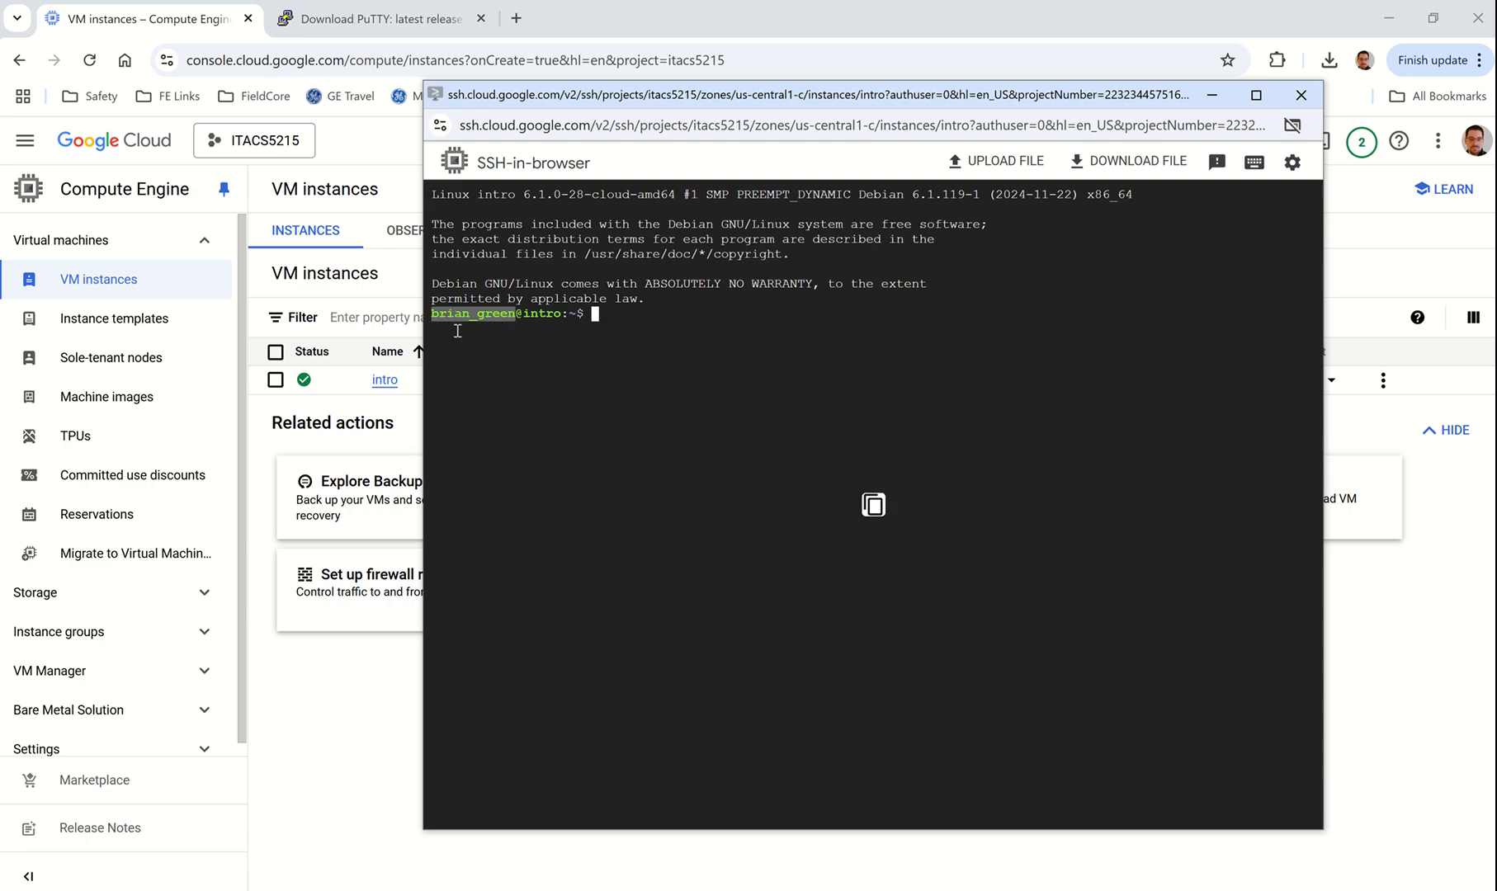
pyautogui.click(613, 311)
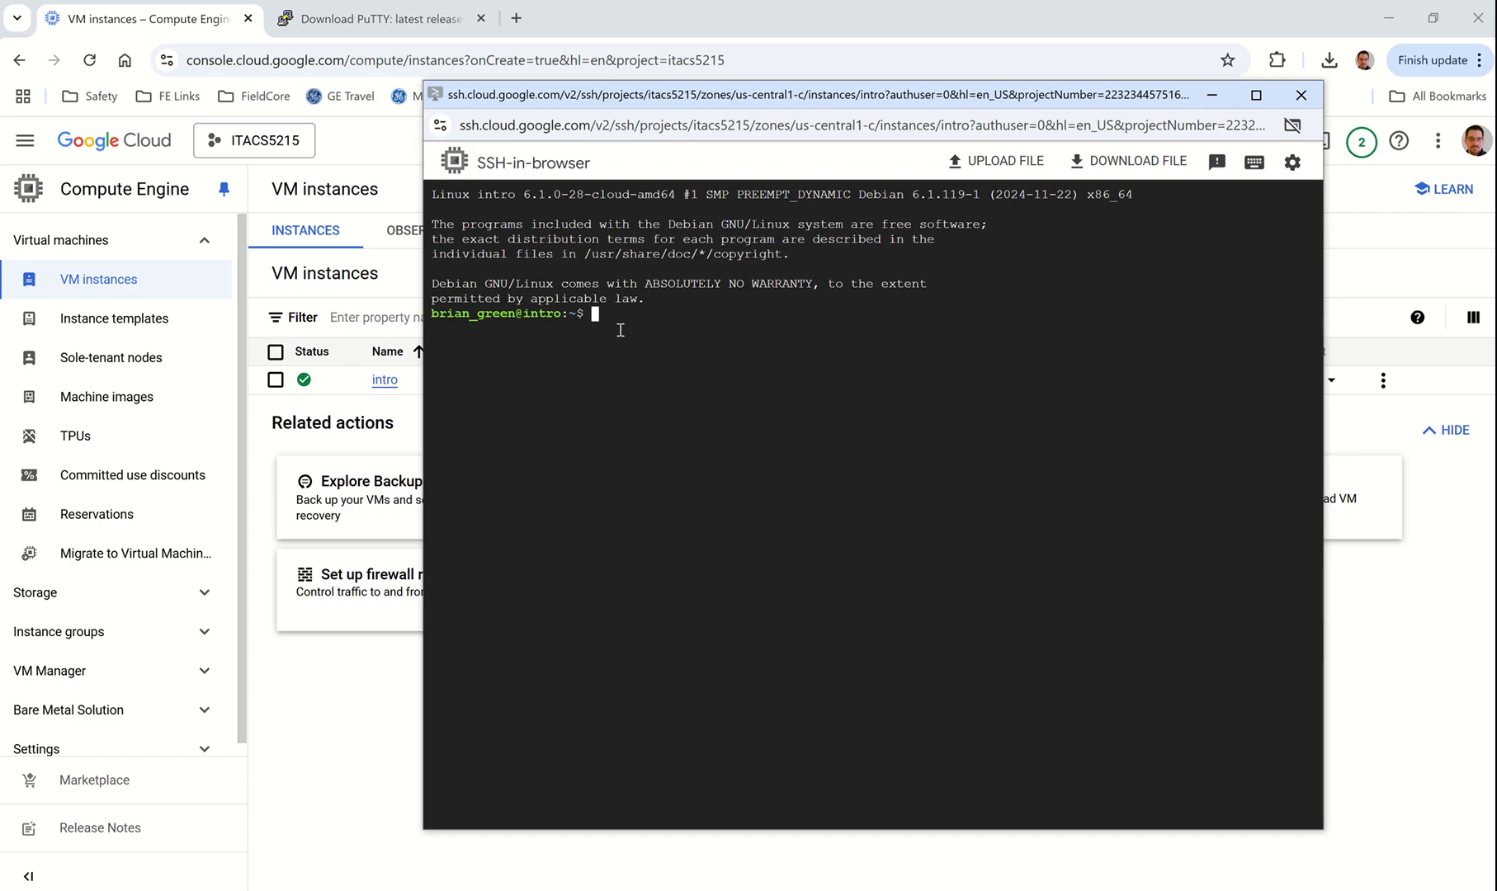
# Step: Set a new root password with sudo passwd root, then su into a root shell
pyautogui.write('sudo ')
pyautogui.write('root')
pyautogui.press('BackSpace')
pyautogui.press('BackSpace')
pyautogui.press('BackSpace')
pyautogui.press('BackSpace')
pyautogui.press('BackSpace')
pyautogui.write('passwd root')
pyautogui.press('Return')
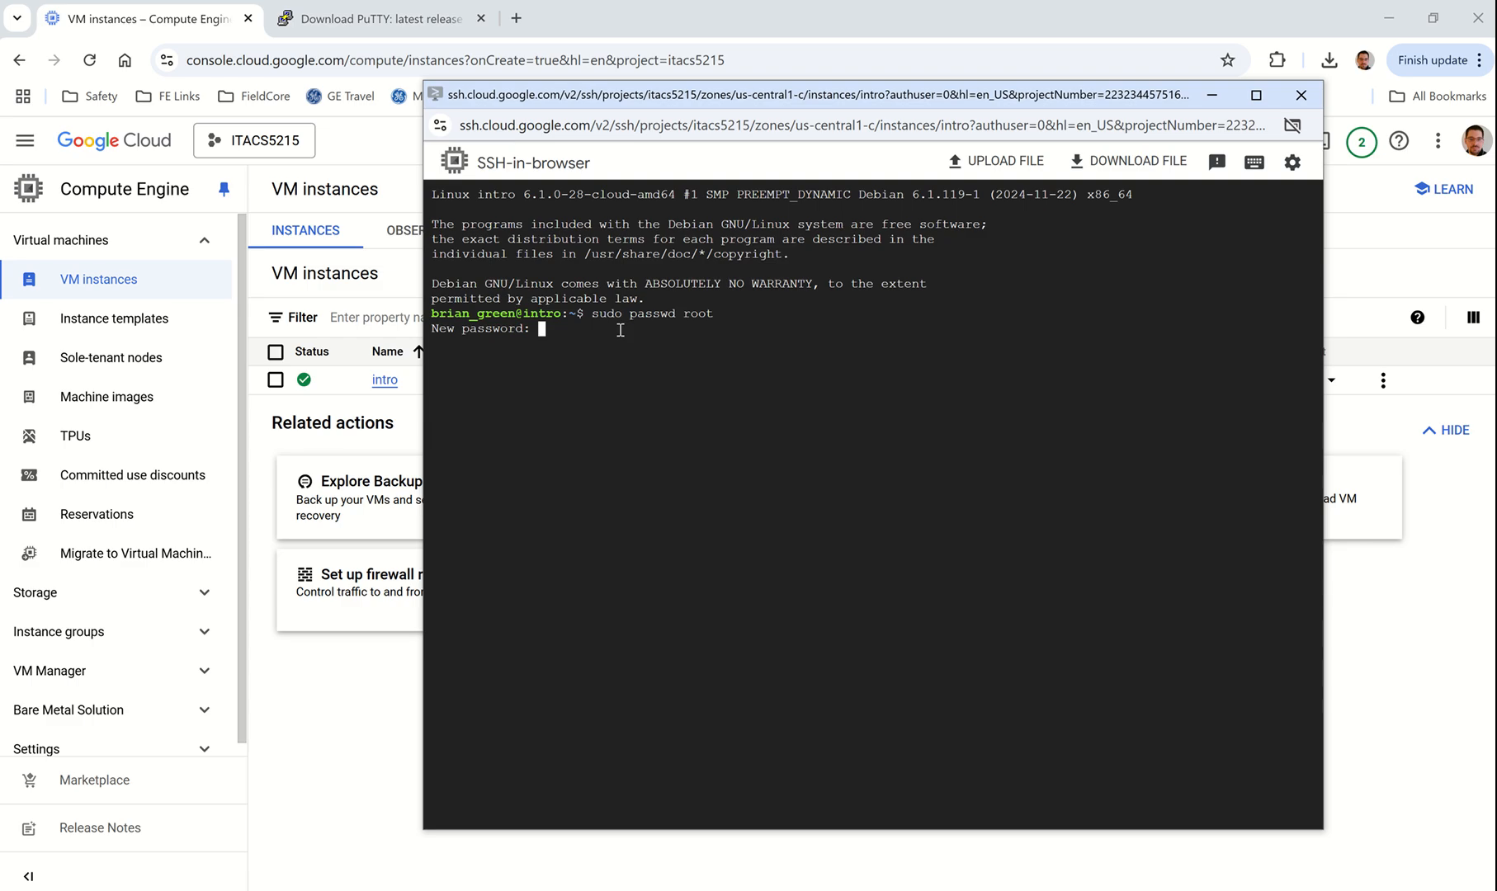
pyautogui.press('Return')
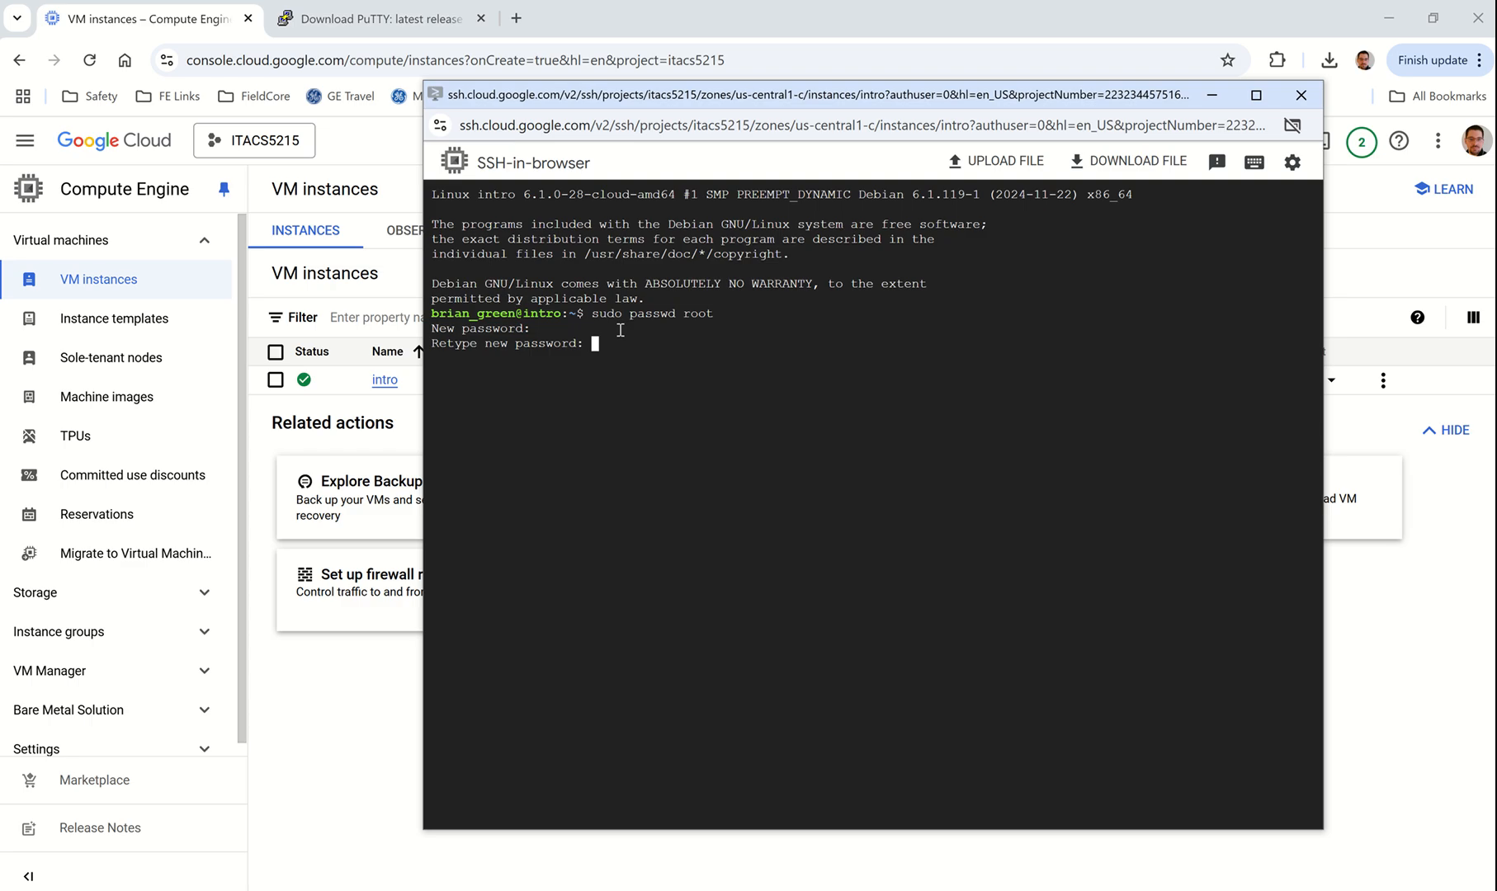
pyautogui.press('Return')
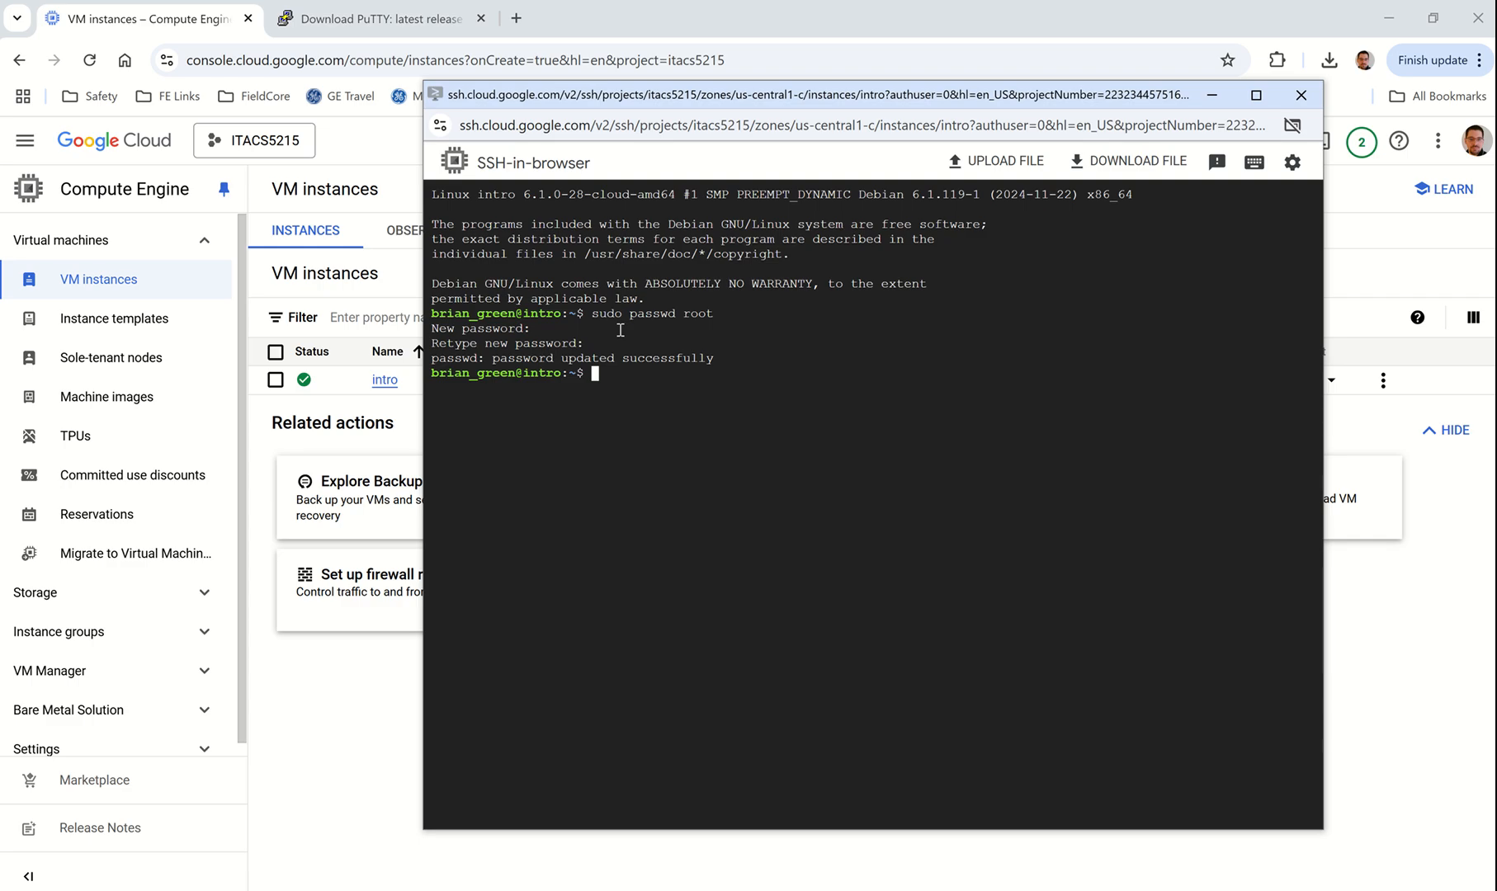
pyautogui.write('su')
pyautogui.press('Return')
pyautogui.press('Return')
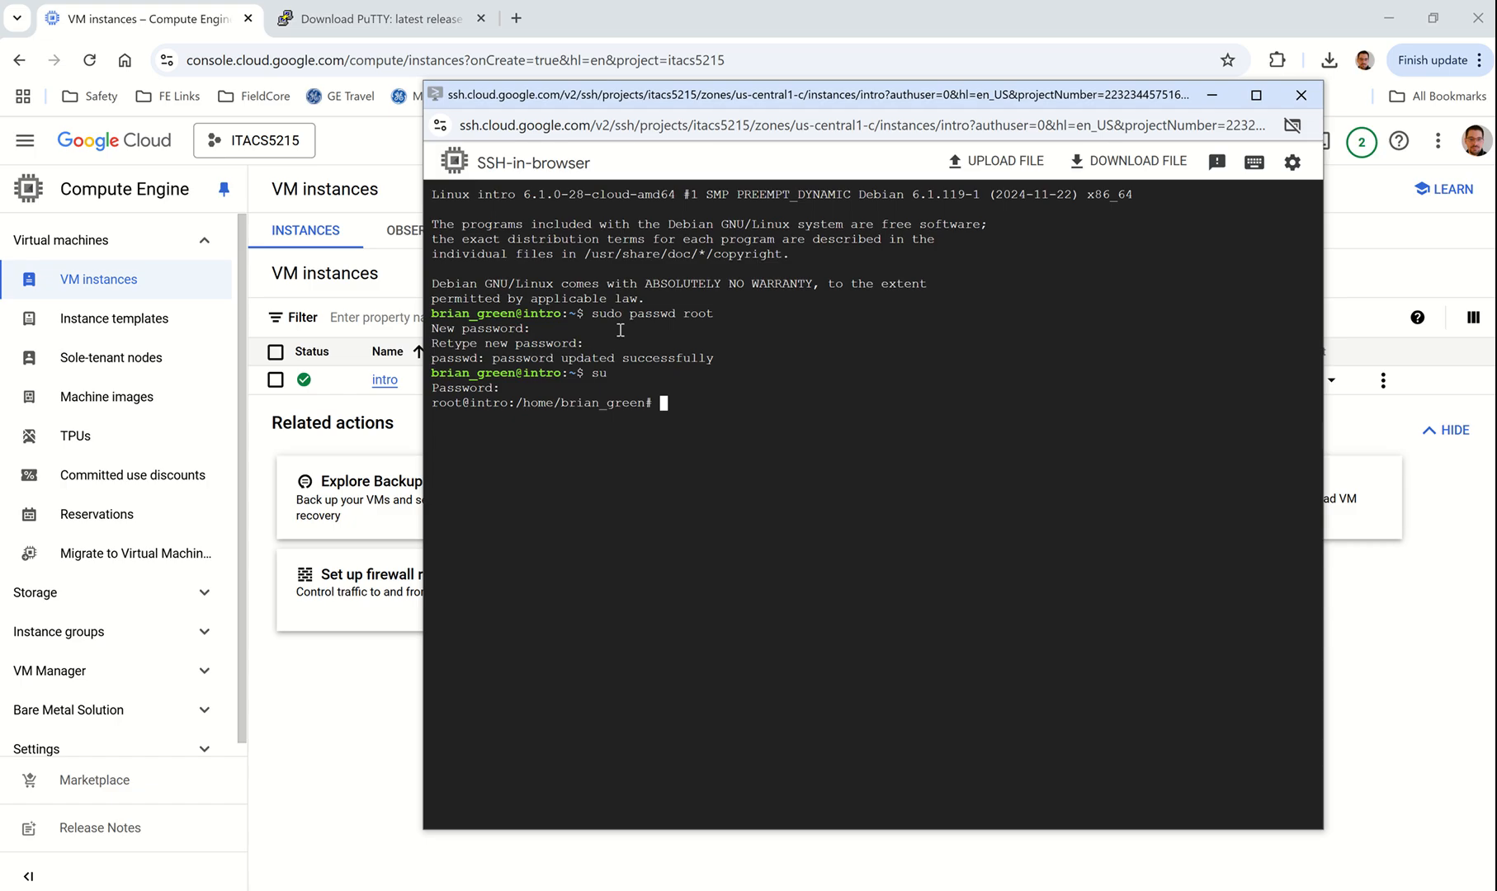
# Step: Get adduser working by running it with its full path /usr/sbin/adduser
pyautogui.write('adduser')
pyautogui.press('Return')
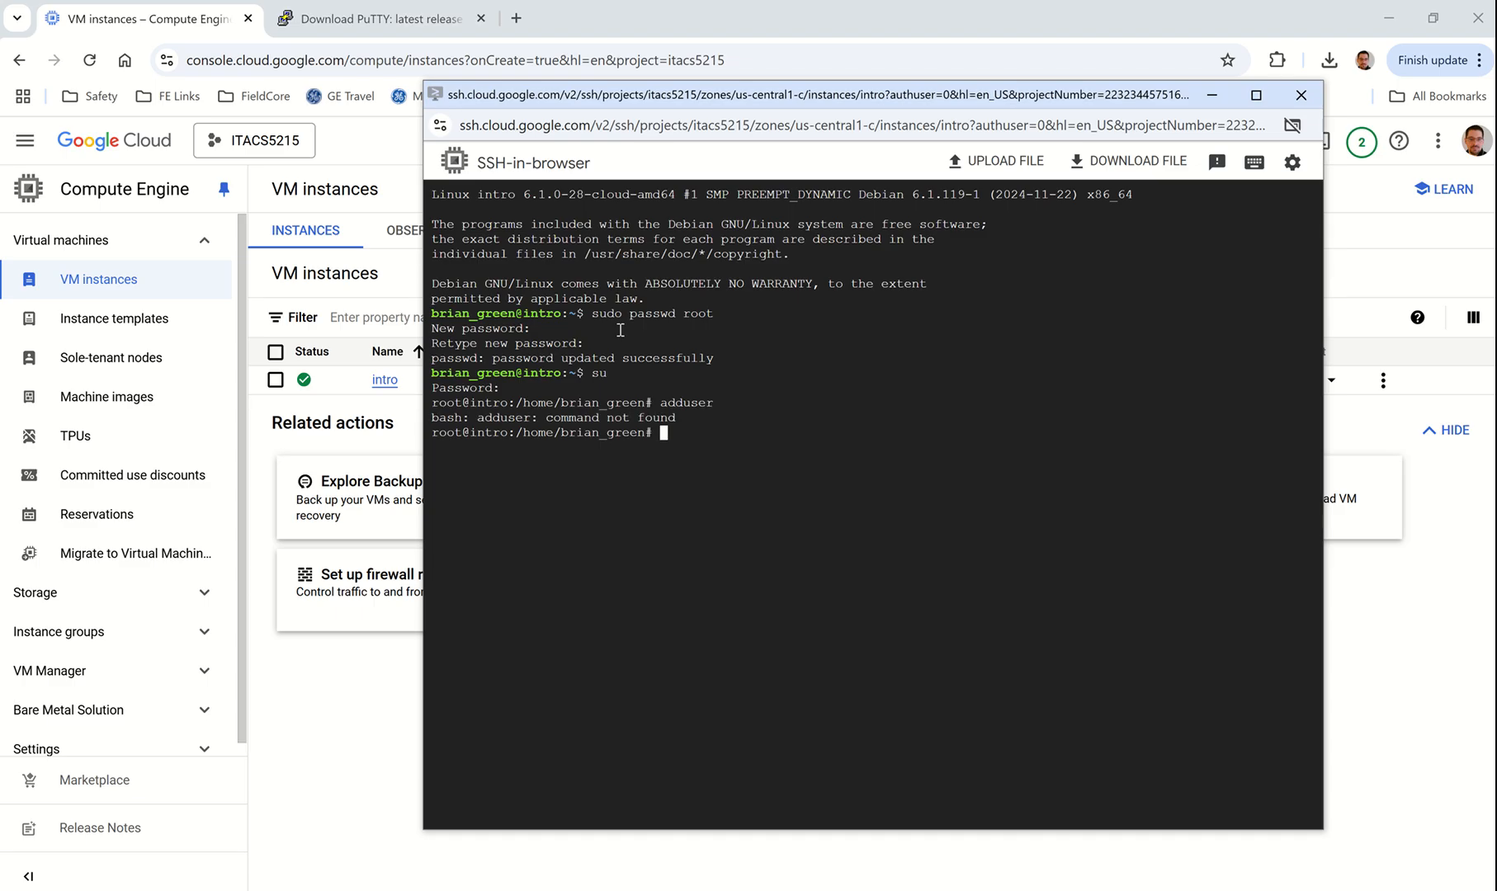
pyautogui.write('/usr/sbin/adduser')
pyautogui.press('Return')
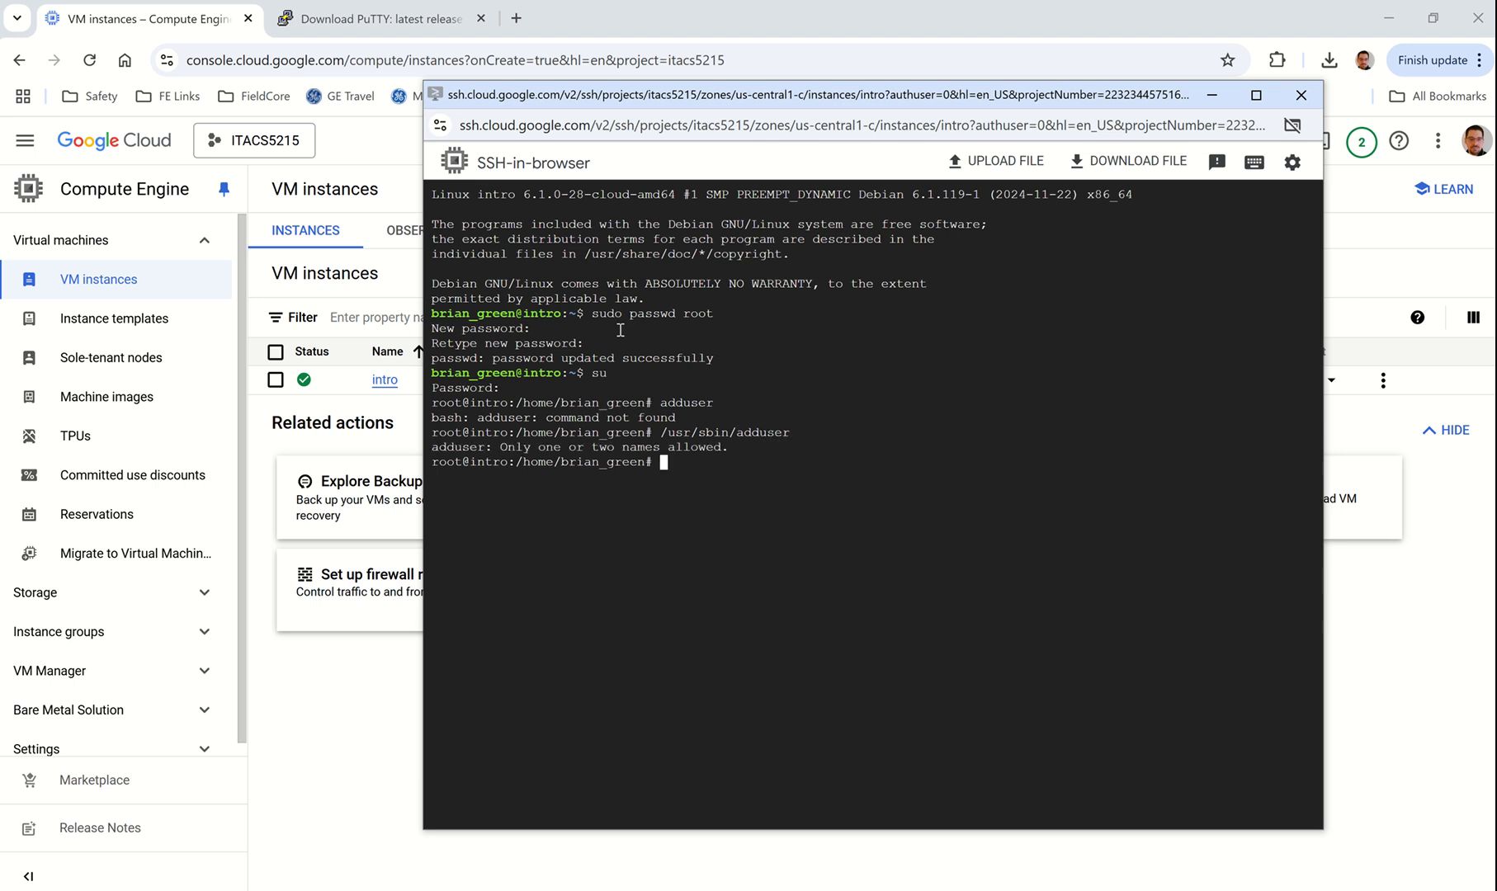
# Step: Create user student with a password and full name Student, accepting the remaining defaults
pyautogui.press('Up')
pyautogui.write('student')
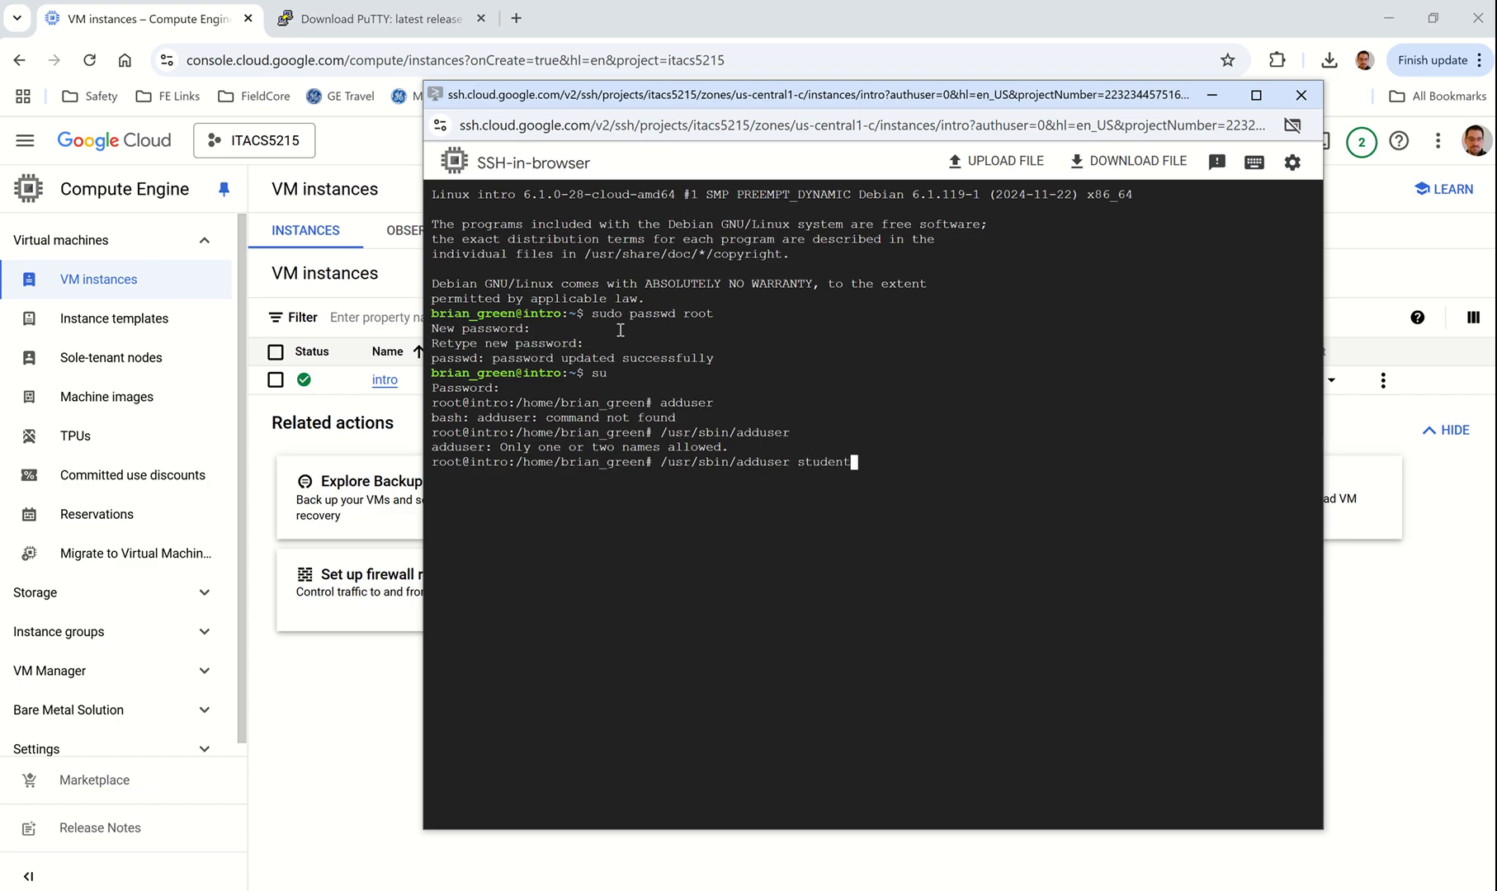
pyautogui.press('Return')
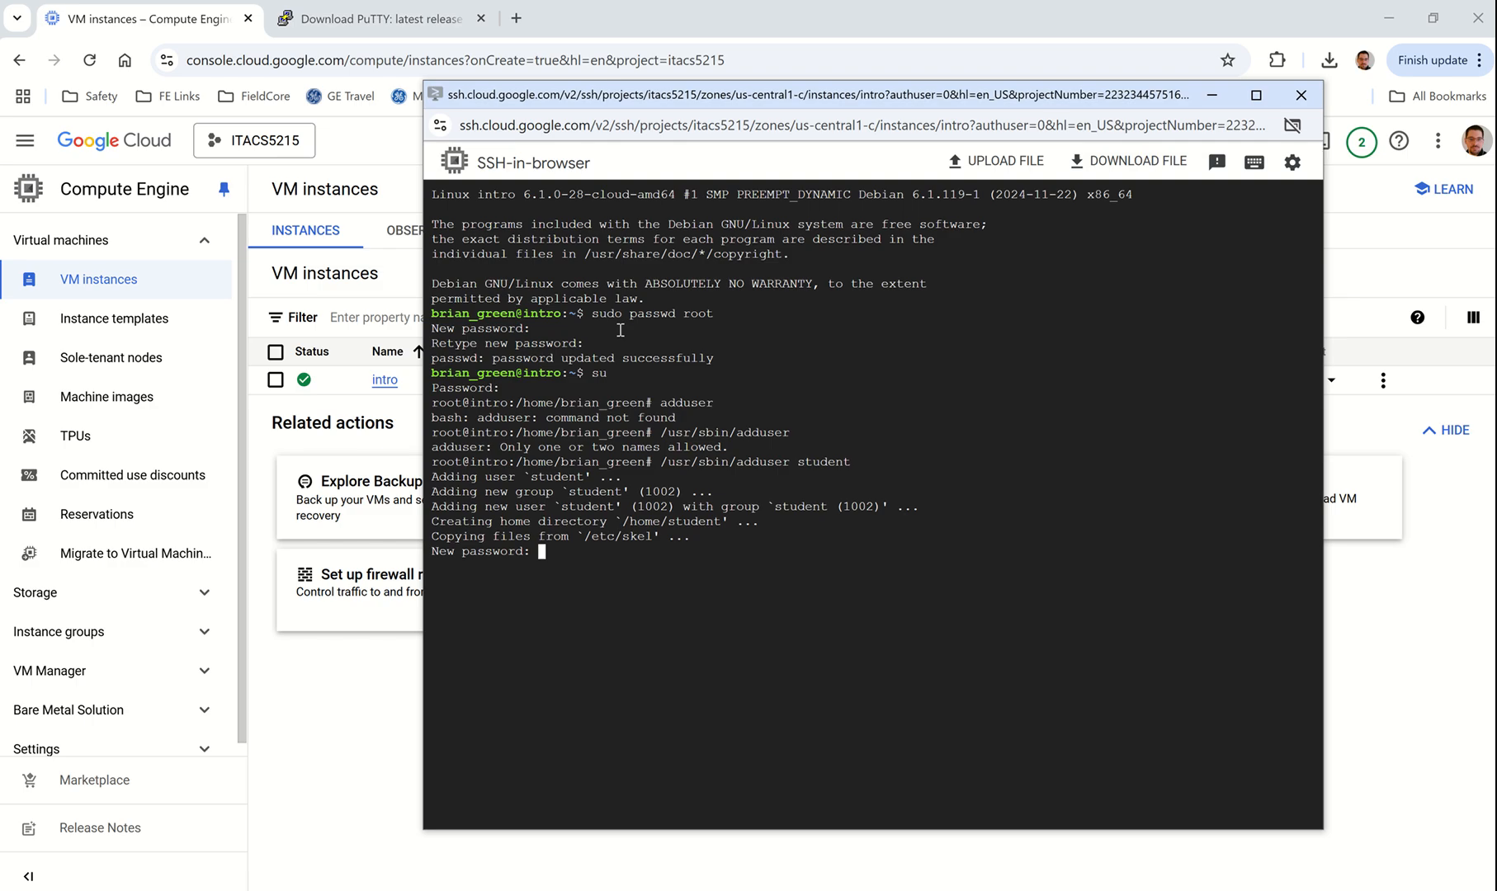
pyautogui.press('Return')
pyautogui.press('Return')
pyautogui.write('Student')
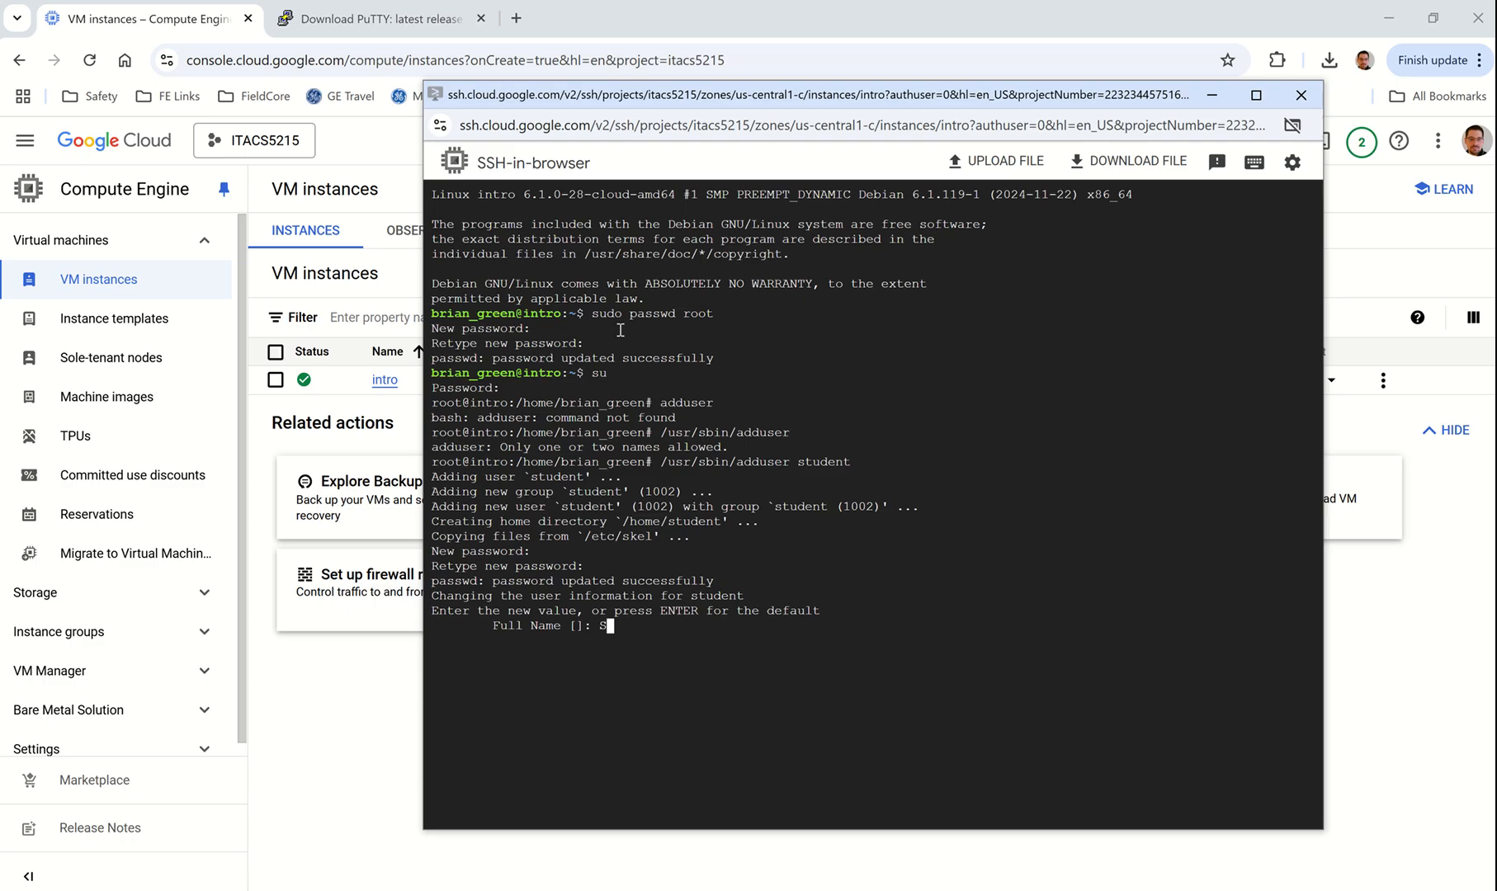
pyautogui.press('Return')
pyautogui.press('Return')
pyautogui.press('Return')
pyautogui.press('Return')
pyautogui.press('Return')
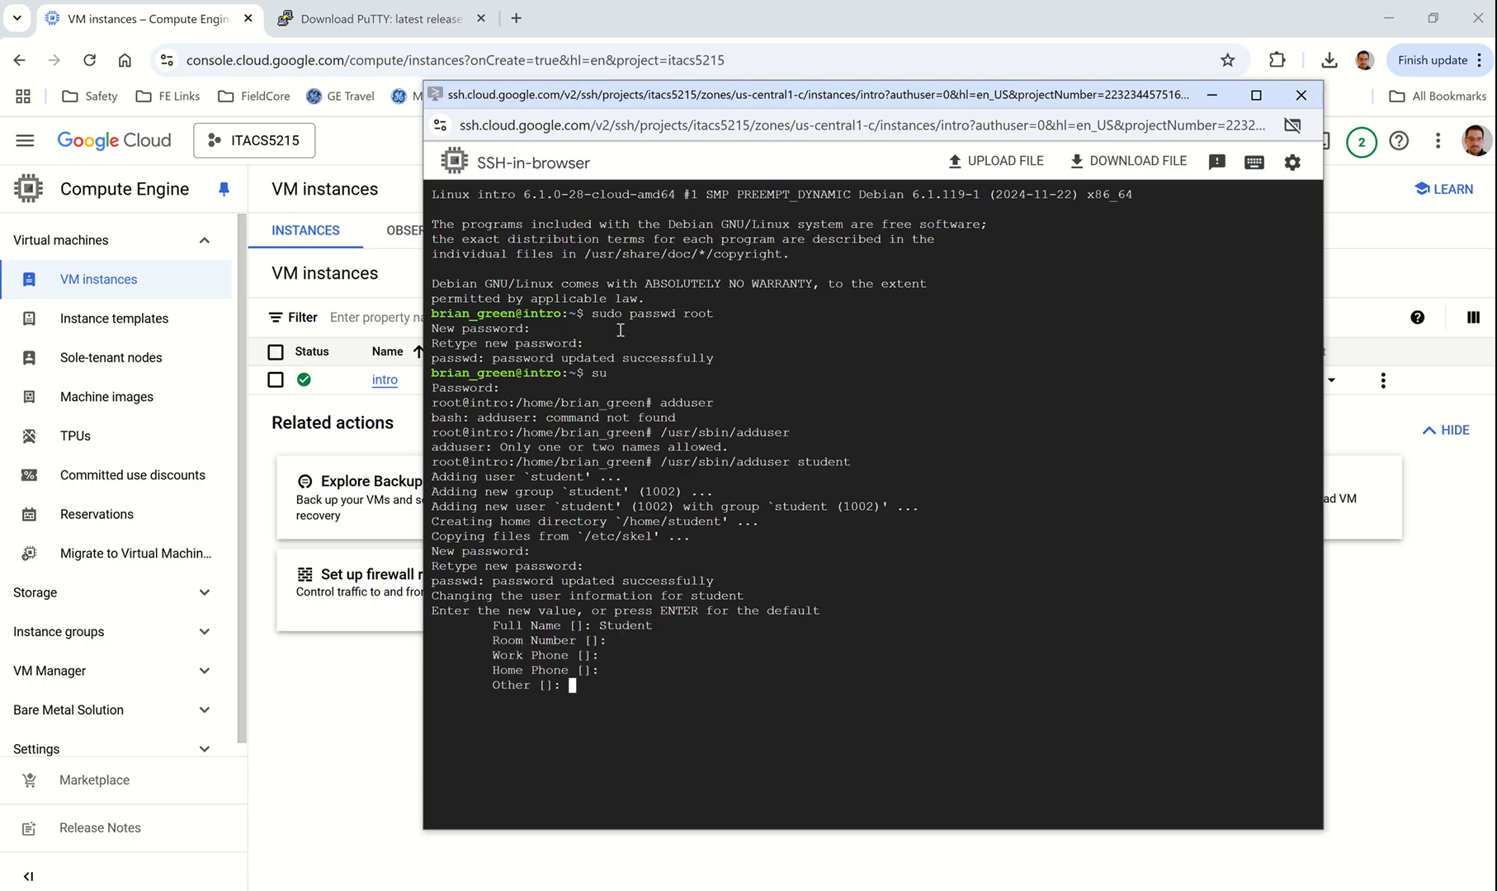
pyautogui.write('Y')
pyautogui.press('Return')
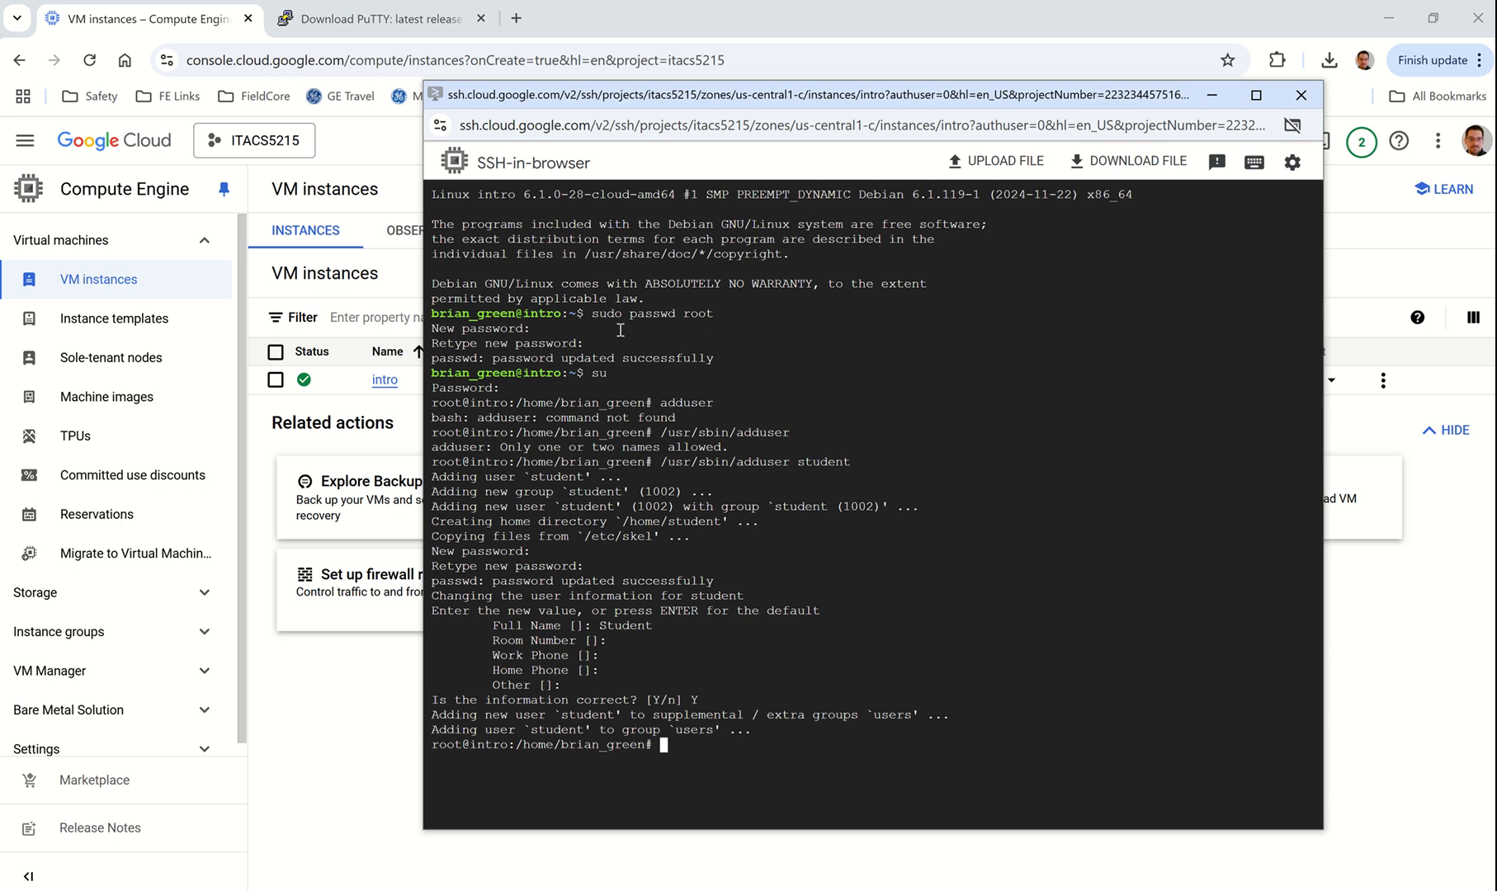
# Step: List /home to confirm student's home directory and open /etc/ssh/sshd_config in vi
pyautogui.write('ls /home')
pyautogui.press('Return')
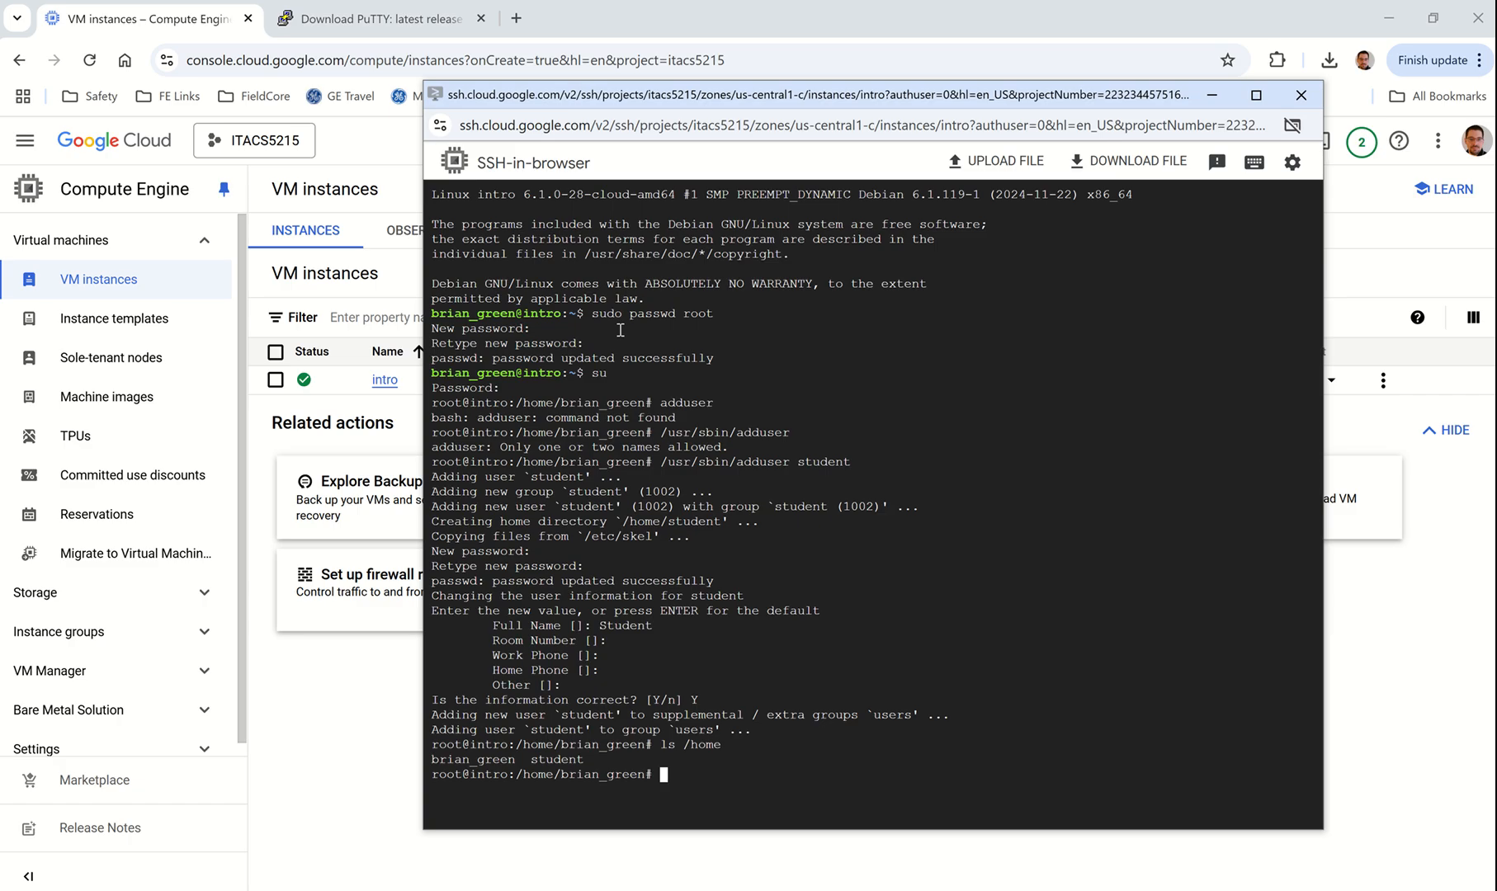
pyautogui.write('vi /etc/ssh/sshd_')
# Step: Open /etc/ssh/sshd_config in vi and move the cursor to PasswordAuthentication's 'no' value
pyautogui.press('Tab')
pyautogui.press('Return')
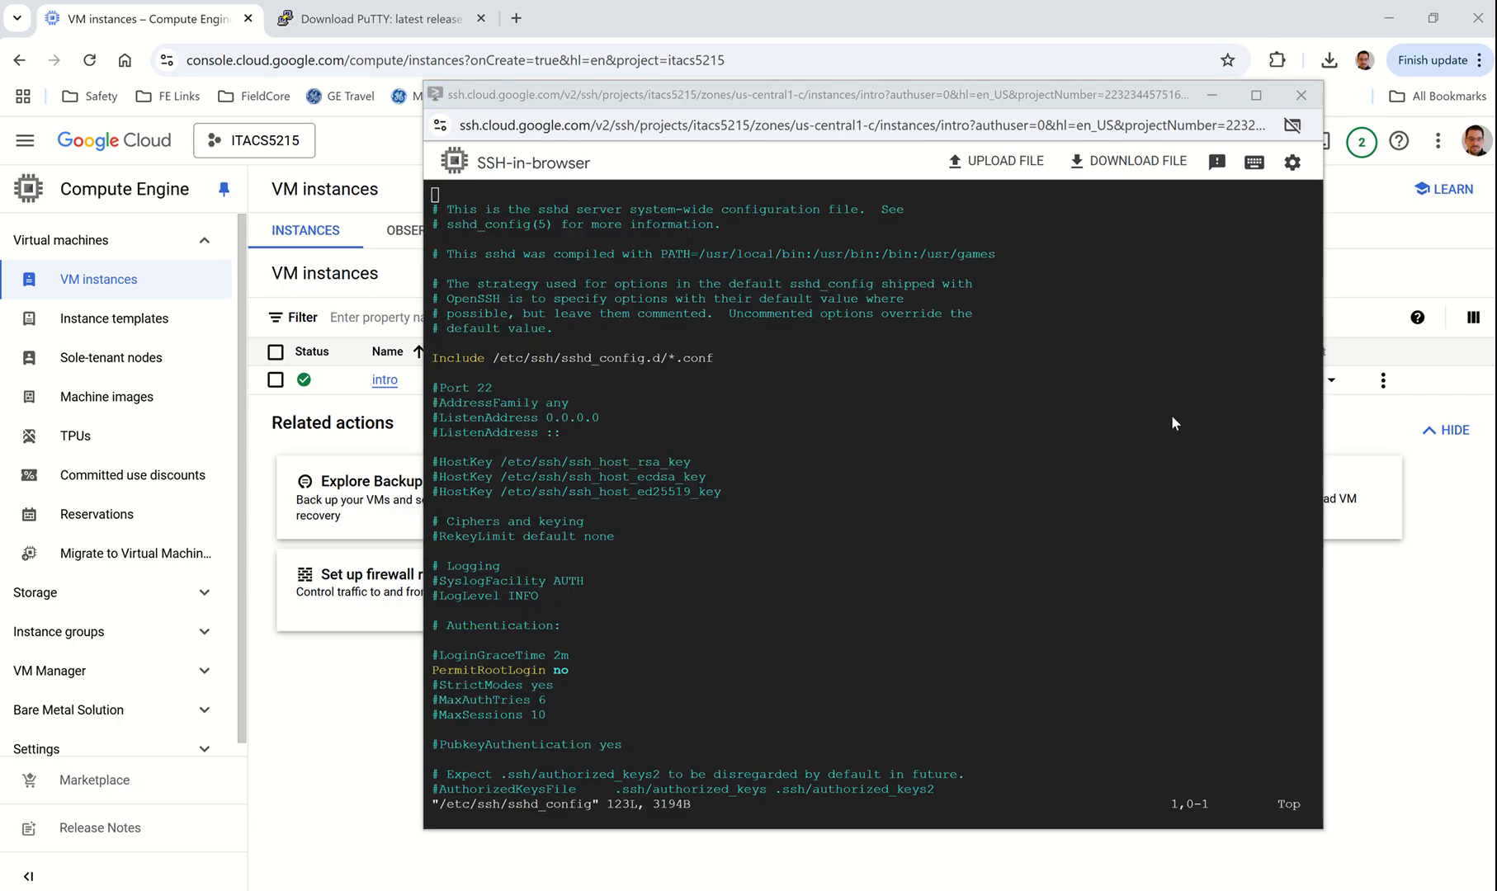
pyautogui.click(784, 576)
pyautogui.press('Up')
pyautogui.press('Up')
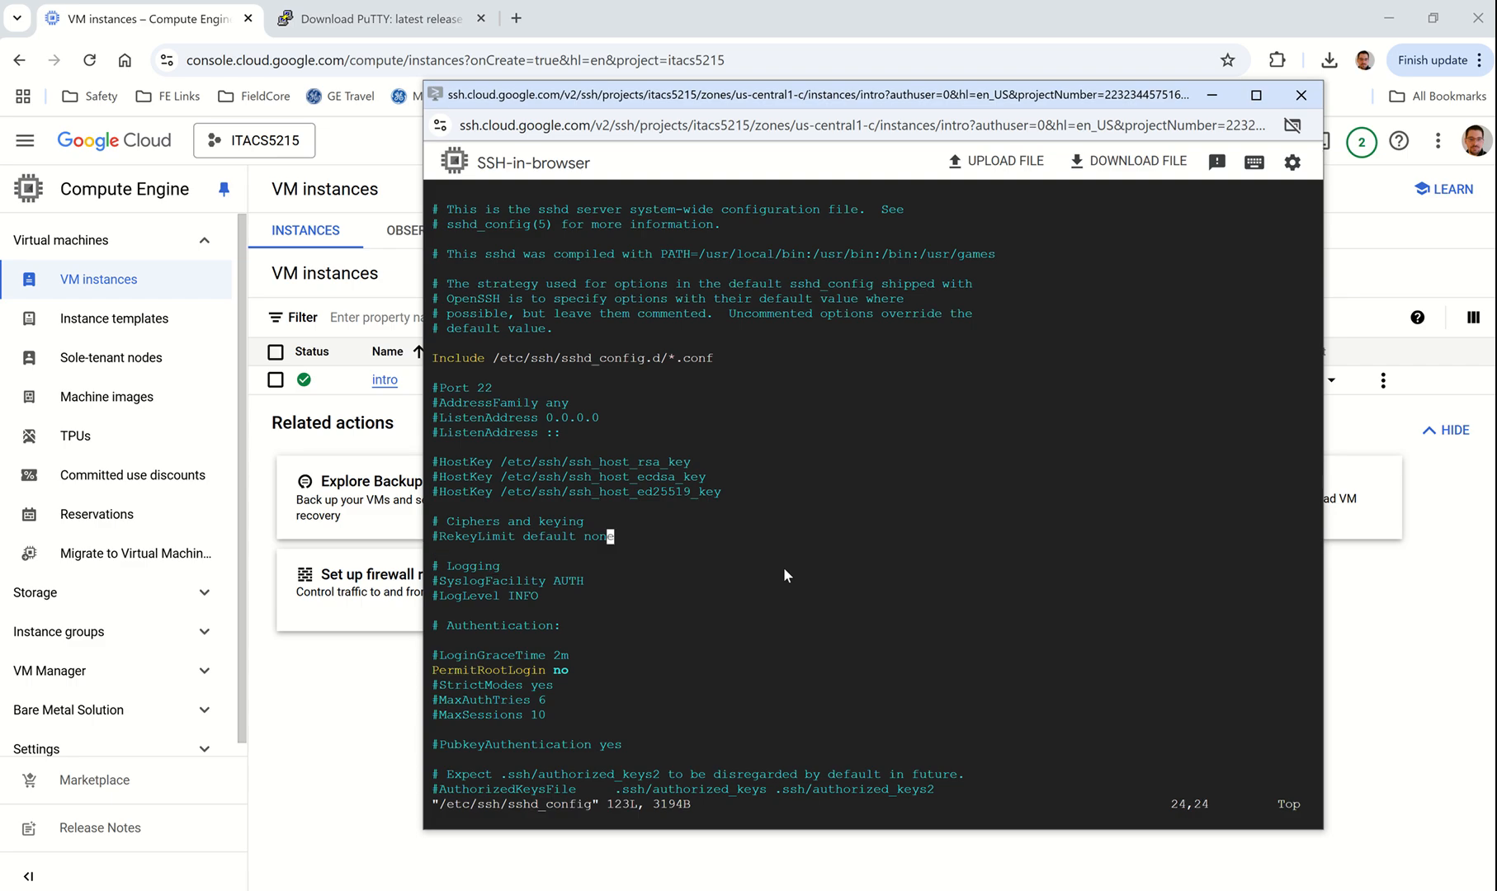
pyautogui.press('Down')
pyautogui.press('Down')
pyautogui.press('Down')
pyautogui.press('Down')
pyautogui.press('Down')
pyautogui.press('Down')
pyautogui.press('Down')
pyautogui.press('Down')
pyautogui.press('Down')
pyautogui.press('Down')
pyautogui.press('Down')
pyautogui.press('Down')
pyautogui.press('Down')
pyautogui.press('Down')
pyautogui.press('Down')
pyautogui.press('Down')
pyautogui.press('Down')
pyautogui.press('Down')
pyautogui.press('Down')
pyautogui.press('Down')
pyautogui.press('Down')
pyautogui.press('Down')
pyautogui.press('Down')
pyautogui.press('Down')
pyautogui.press('Down')
pyautogui.press('Down')
pyautogui.press('Down')
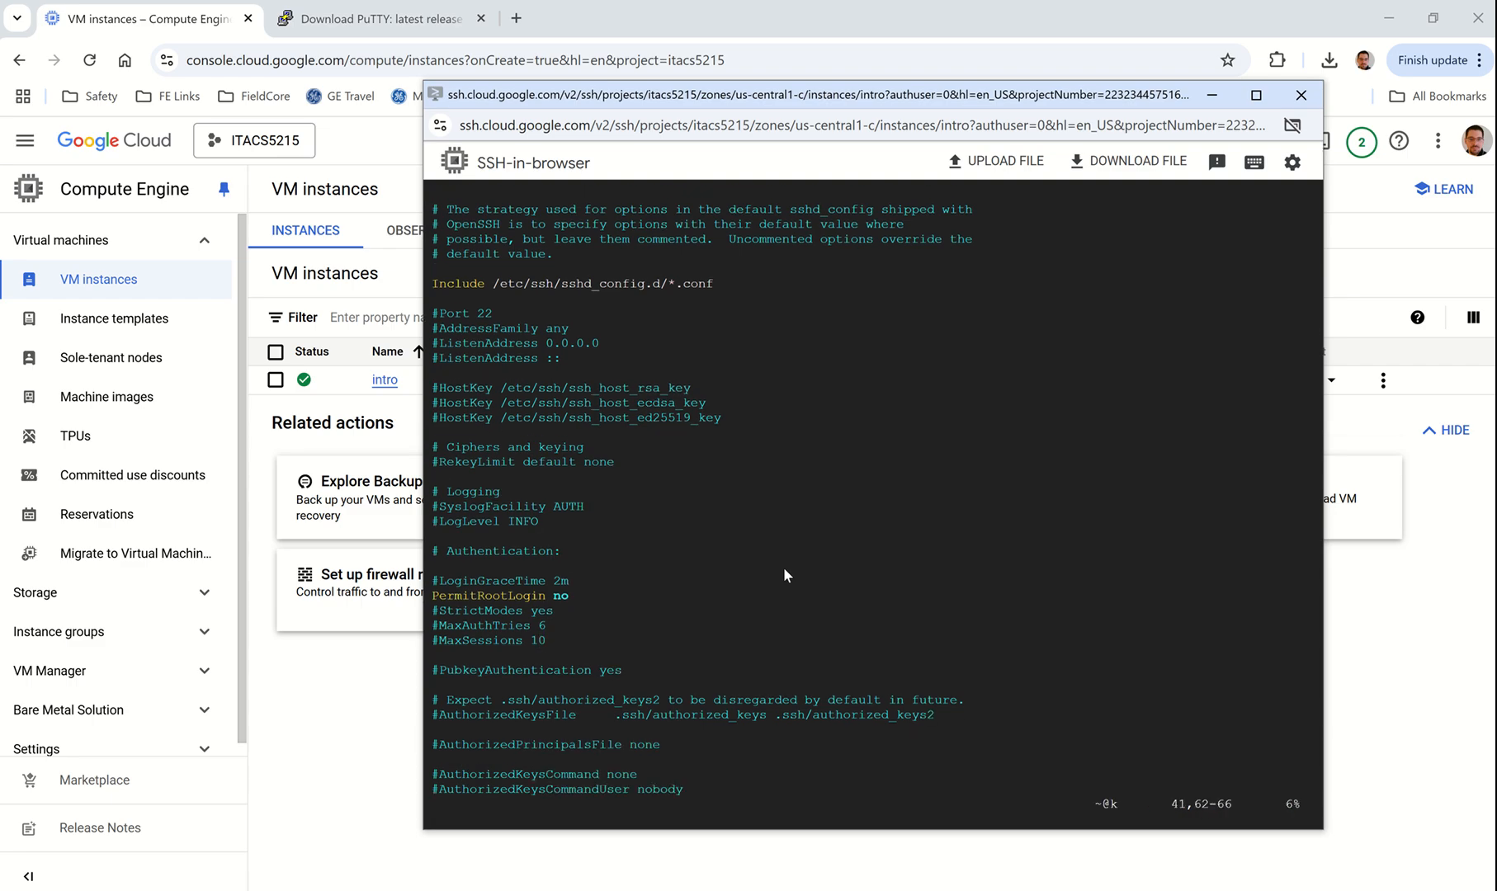
pyautogui.press('Down')
pyautogui.press('Down')
pyautogui.press('Down')
pyautogui.press('Down')
pyautogui.press('Down')
pyautogui.press('Down')
pyautogui.press('Down')
pyautogui.press('Down')
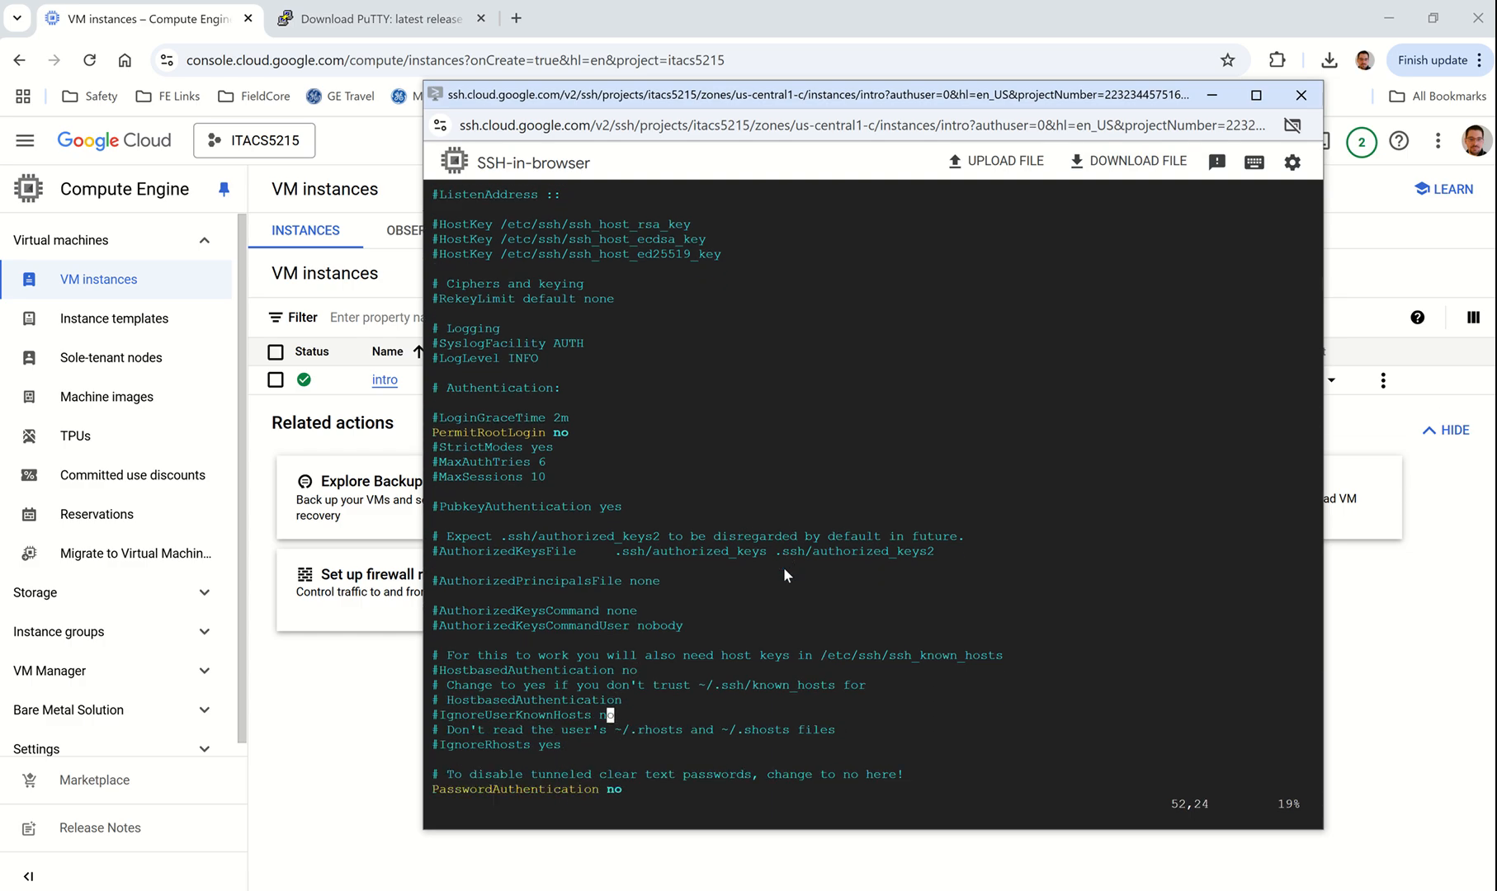
pyautogui.press('Up')
pyautogui.press('Up')
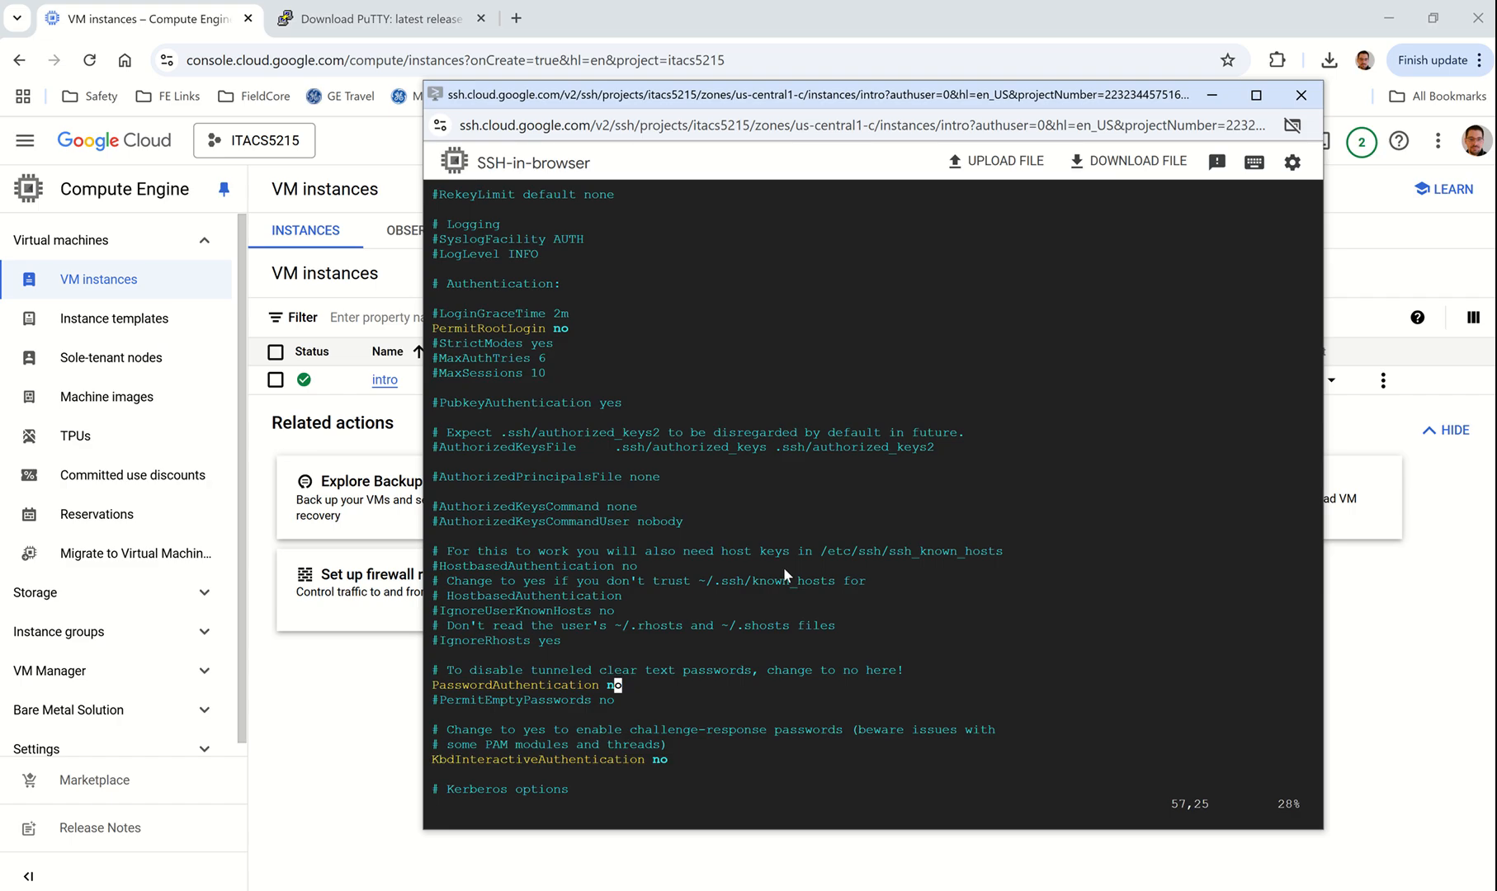
# Step: Replace PasswordAuthentication's 'no' with 'yes' in vi and enter :wq! to save
pyautogui.press('i')
pyautogui.press('Delete')
pyautogui.press('BackSpace')
pyautogui.write('yes')
pyautogui.press('Down')
pyautogui.press('Down')
pyautogui.press('Down')
pyautogui.press('Down')
pyautogui.press('Down')
pyautogui.press('Down')
pyautogui.press('Down')
pyautogui.press('Down')
pyautogui.press('Down')
pyautogui.press('Down')
pyautogui.press('Down')
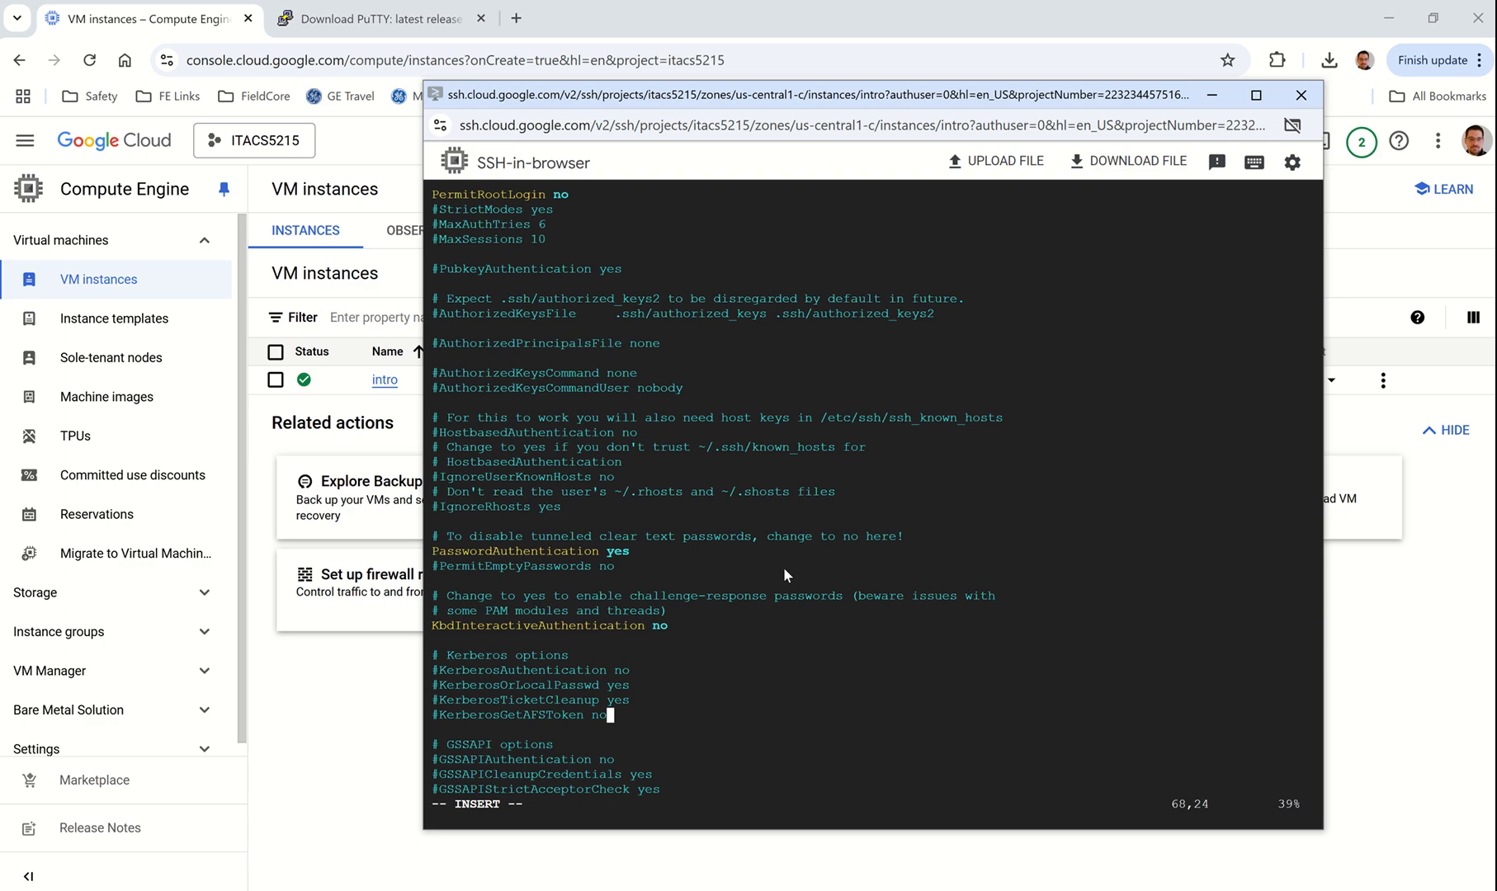
pyautogui.press('Escape')
pyautogui.write(':wq!')
# Step: Save and quit vi, then view /etc/ssh/sshd_config with 'cat ... | less'
pyautogui.press('Return')
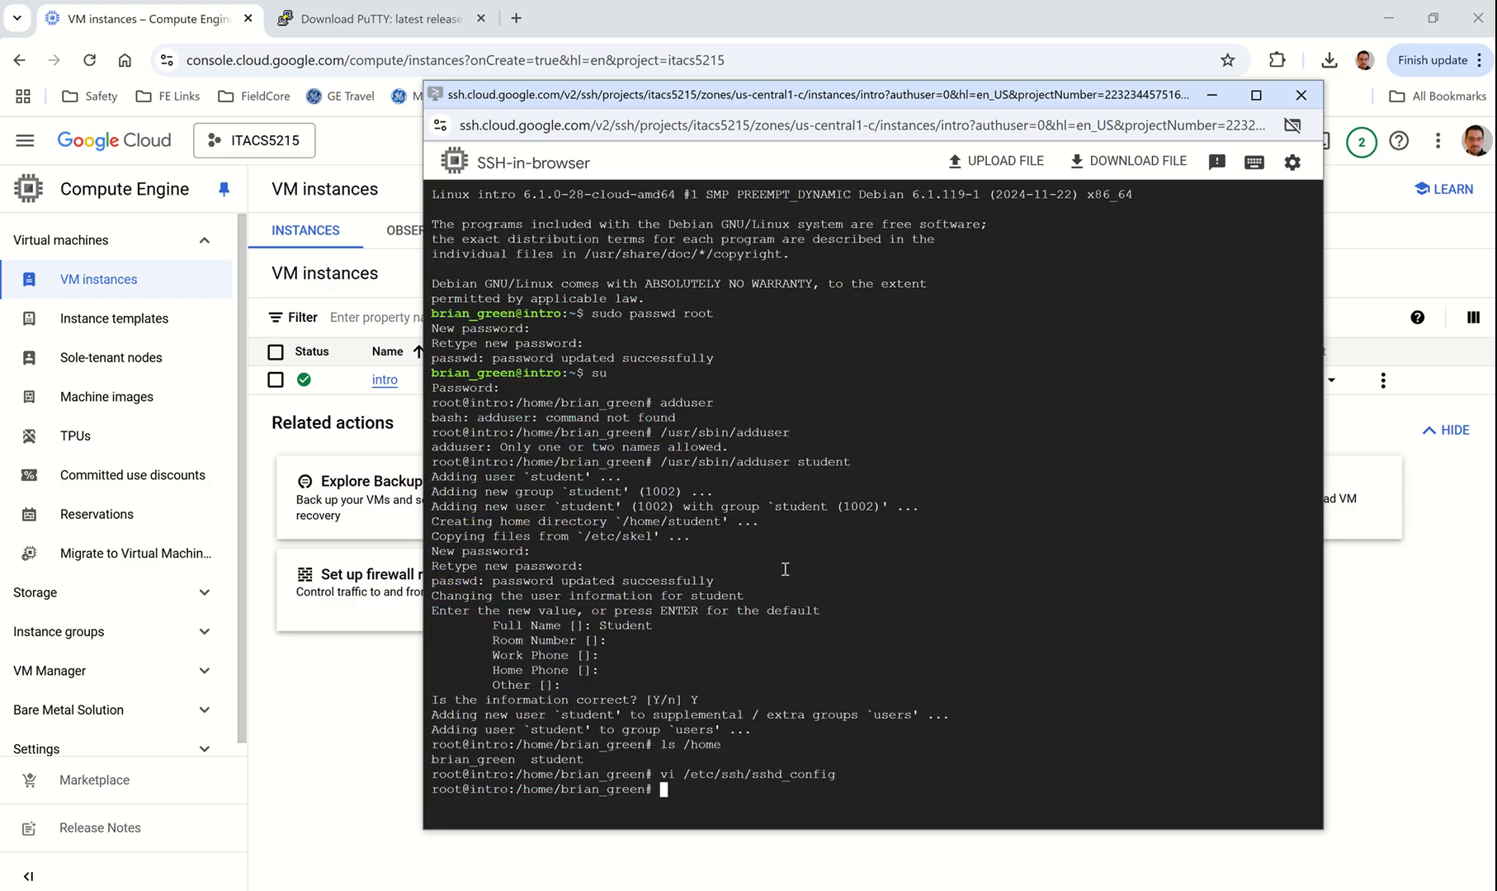
pyautogui.write('cat /etc/ssh/sshd')
pyautogui.press('Tab')
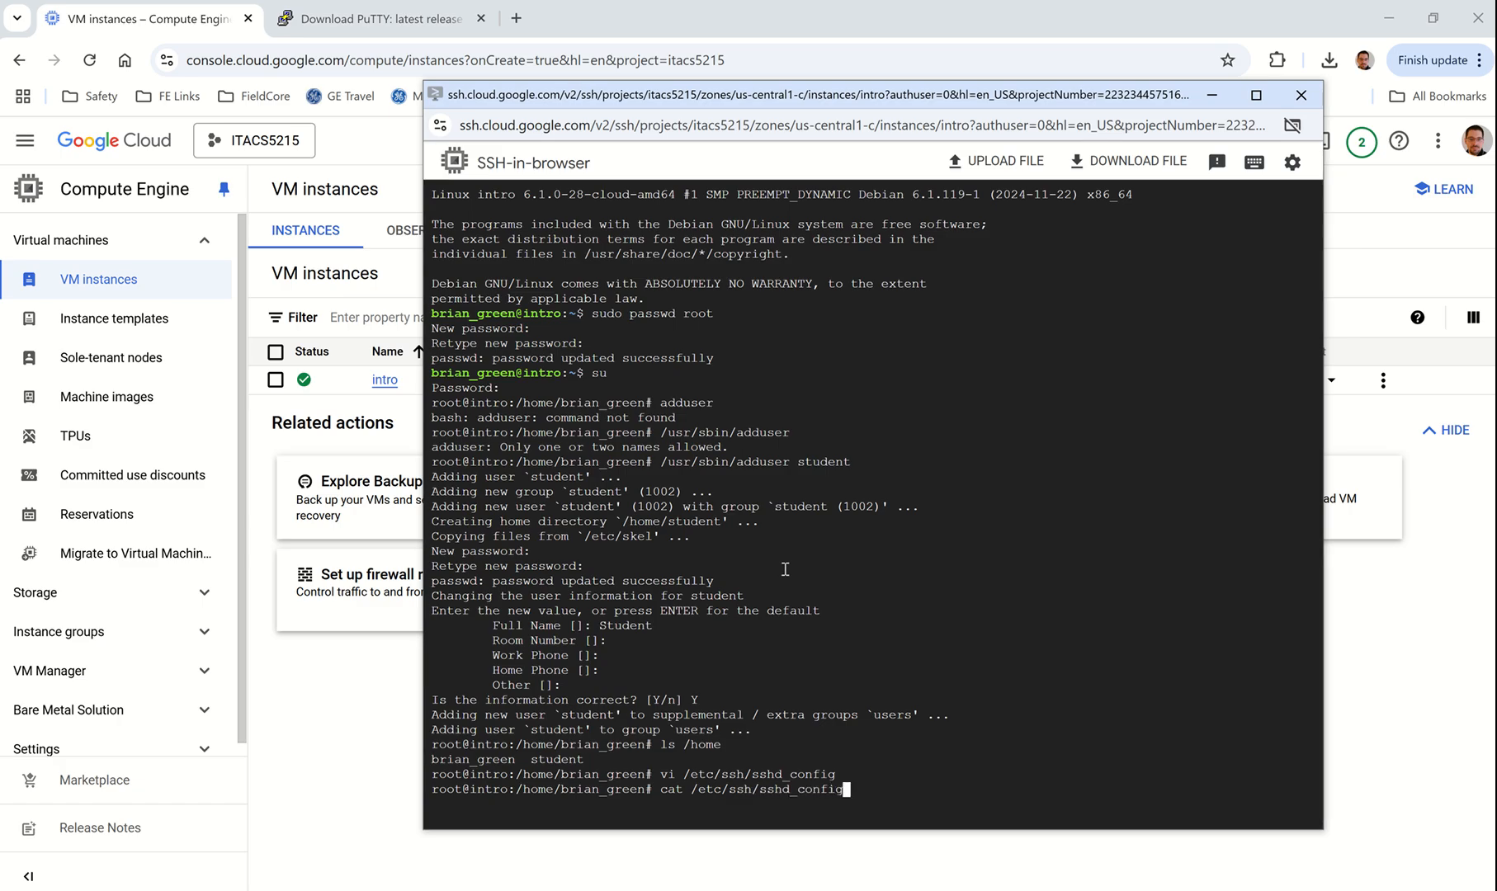
pyautogui.press('Return')
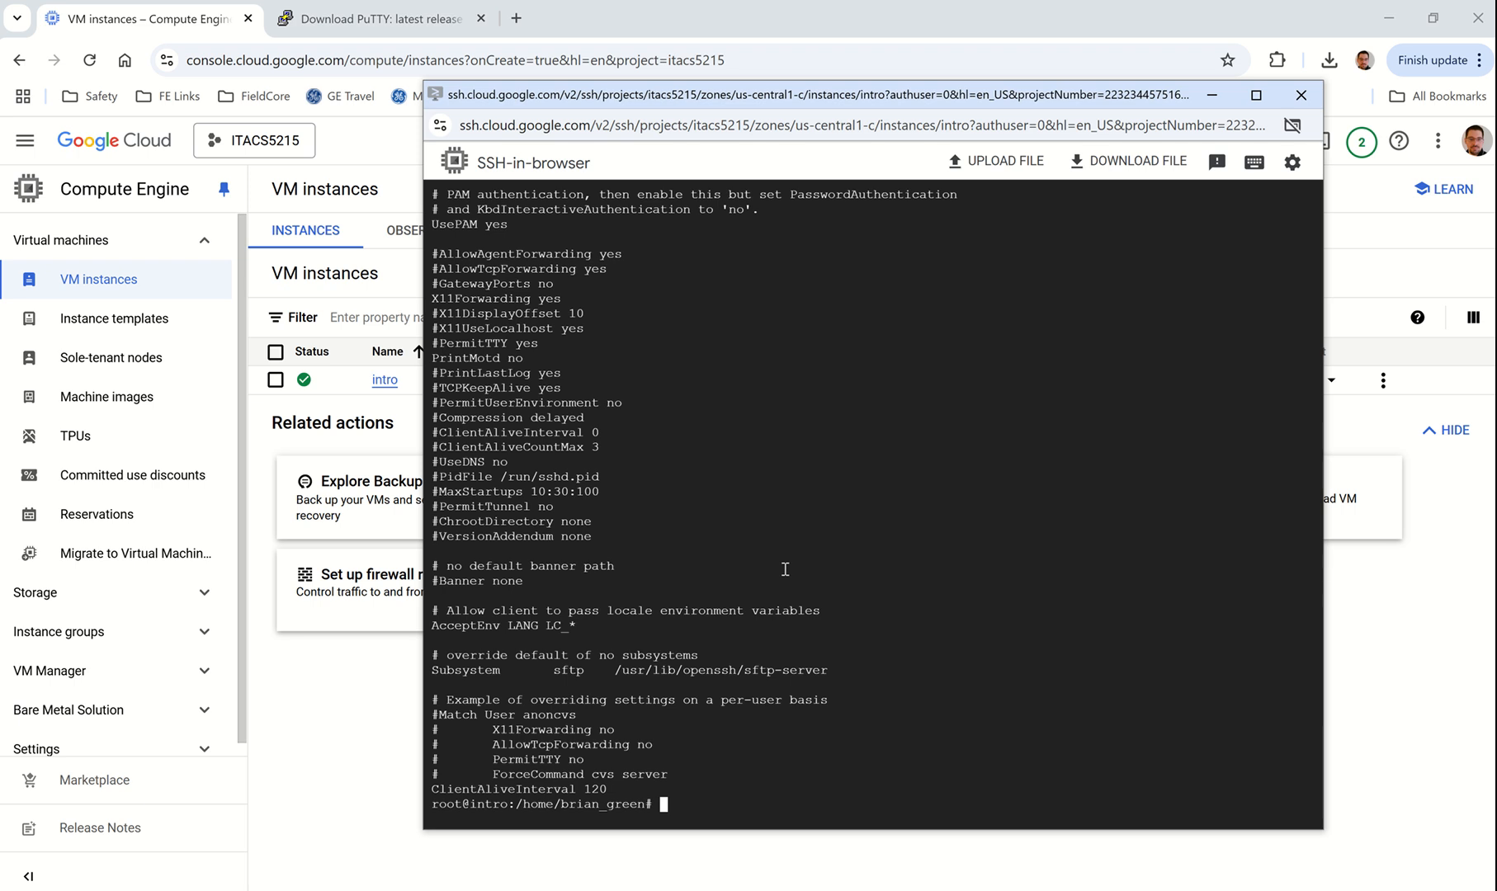
pyautogui.press('Up')
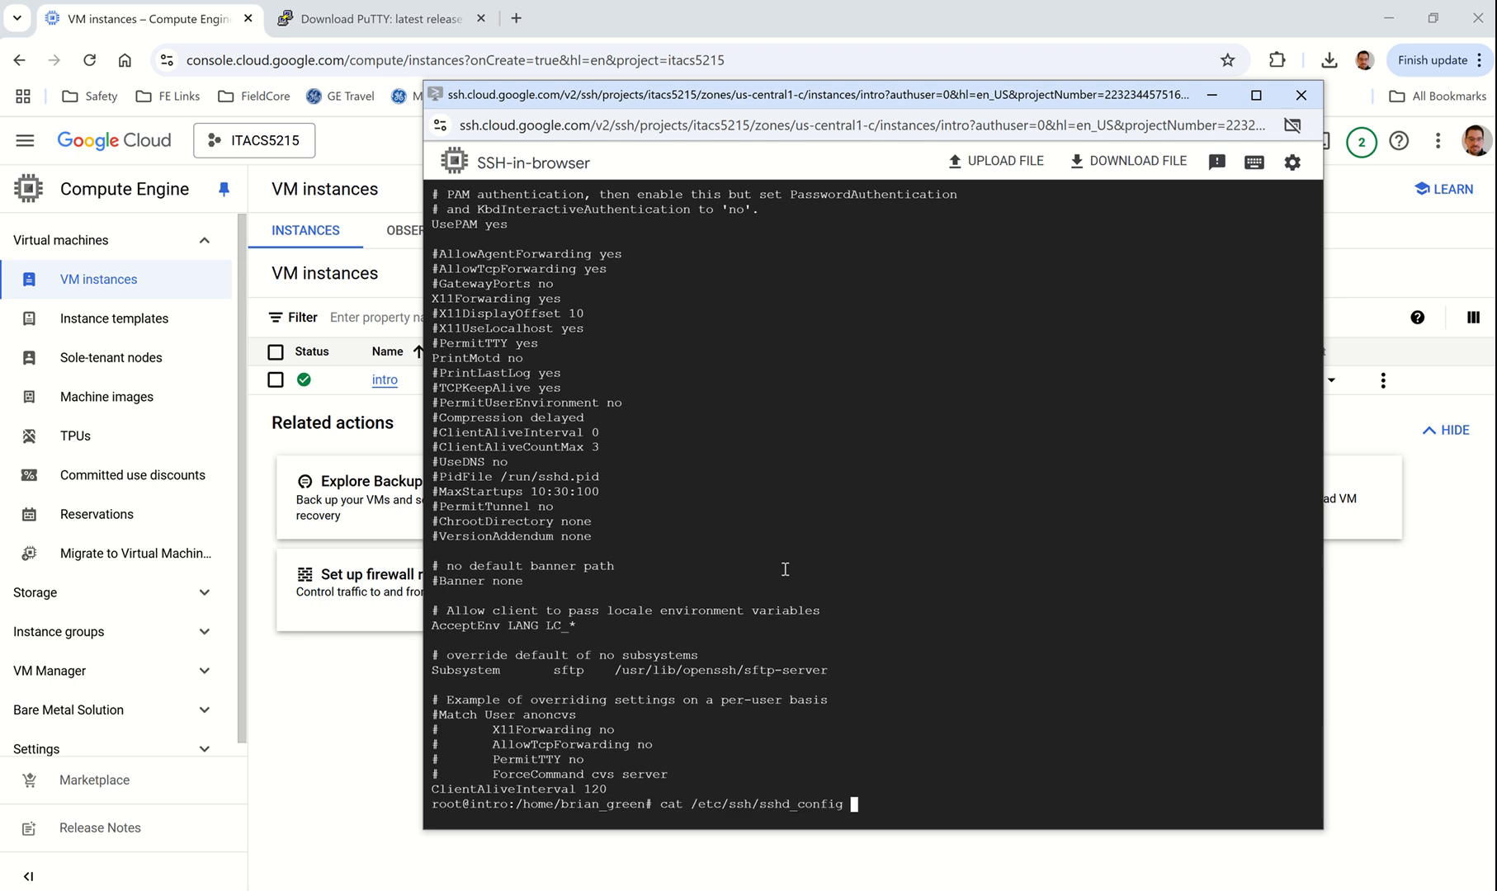
pyautogui.write('| less')
pyautogui.press('Return')
# Step: Page down to PasswordAuthentication, quit the pager, and enter 'systemctl restart sshd'
pyautogui.press('Down')
pyautogui.press('Down')
pyautogui.press('Down')
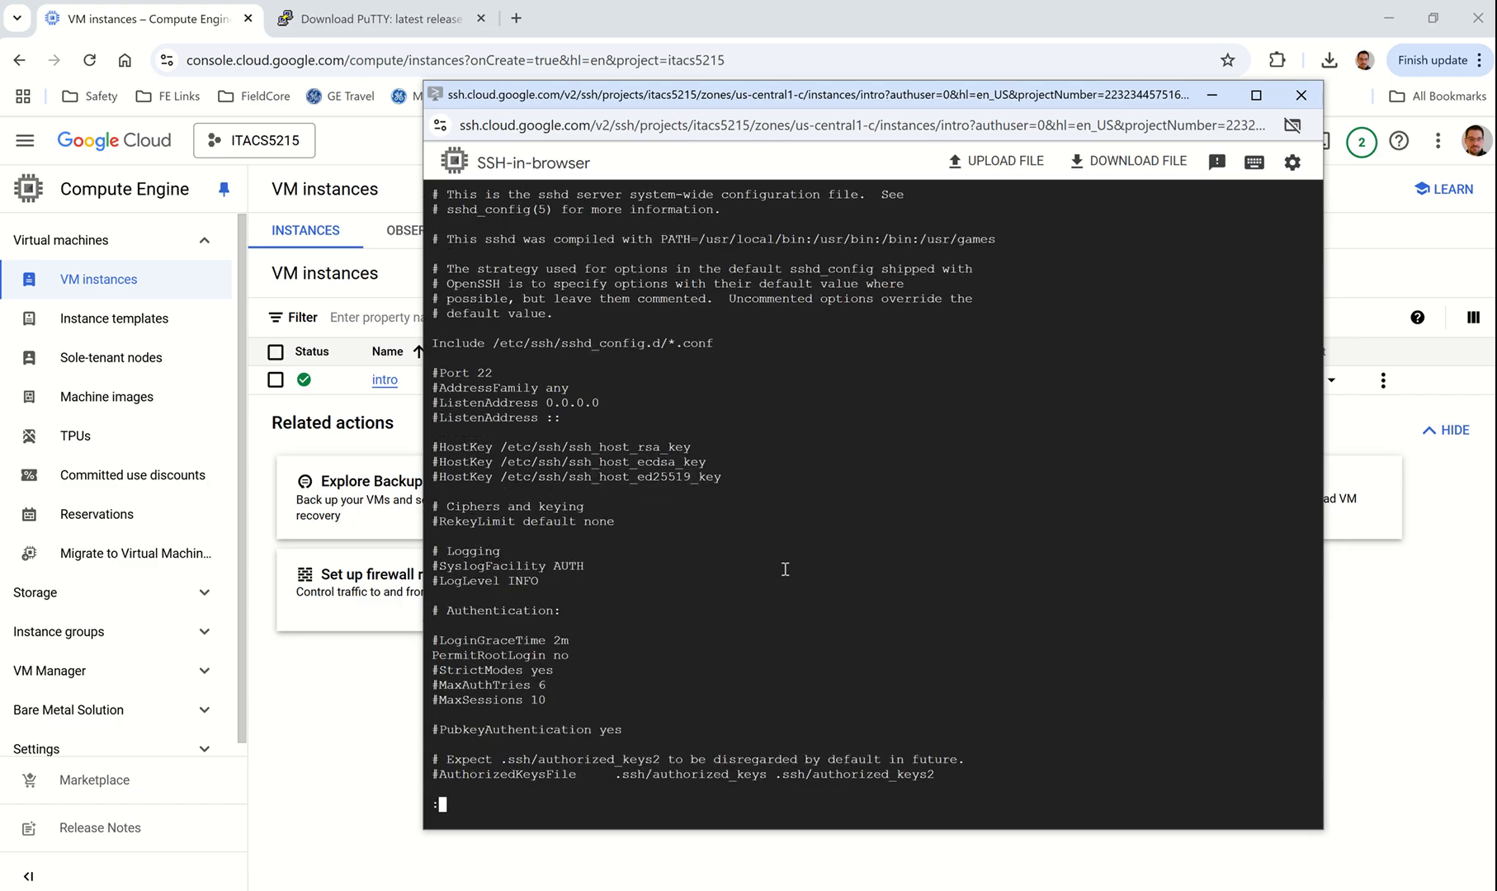
pyautogui.press('Down')
pyautogui.press('Down')
pyautogui.press('Down')
pyautogui.press('Down')
pyautogui.press('Down')
pyautogui.press('Down')
pyautogui.press('Down')
pyautogui.press('Down')
pyautogui.press('Down')
pyautogui.press('Down')
pyautogui.press('Down')
pyautogui.press('Down')
pyautogui.press('Down')
pyautogui.press('Down')
pyautogui.press('Down')
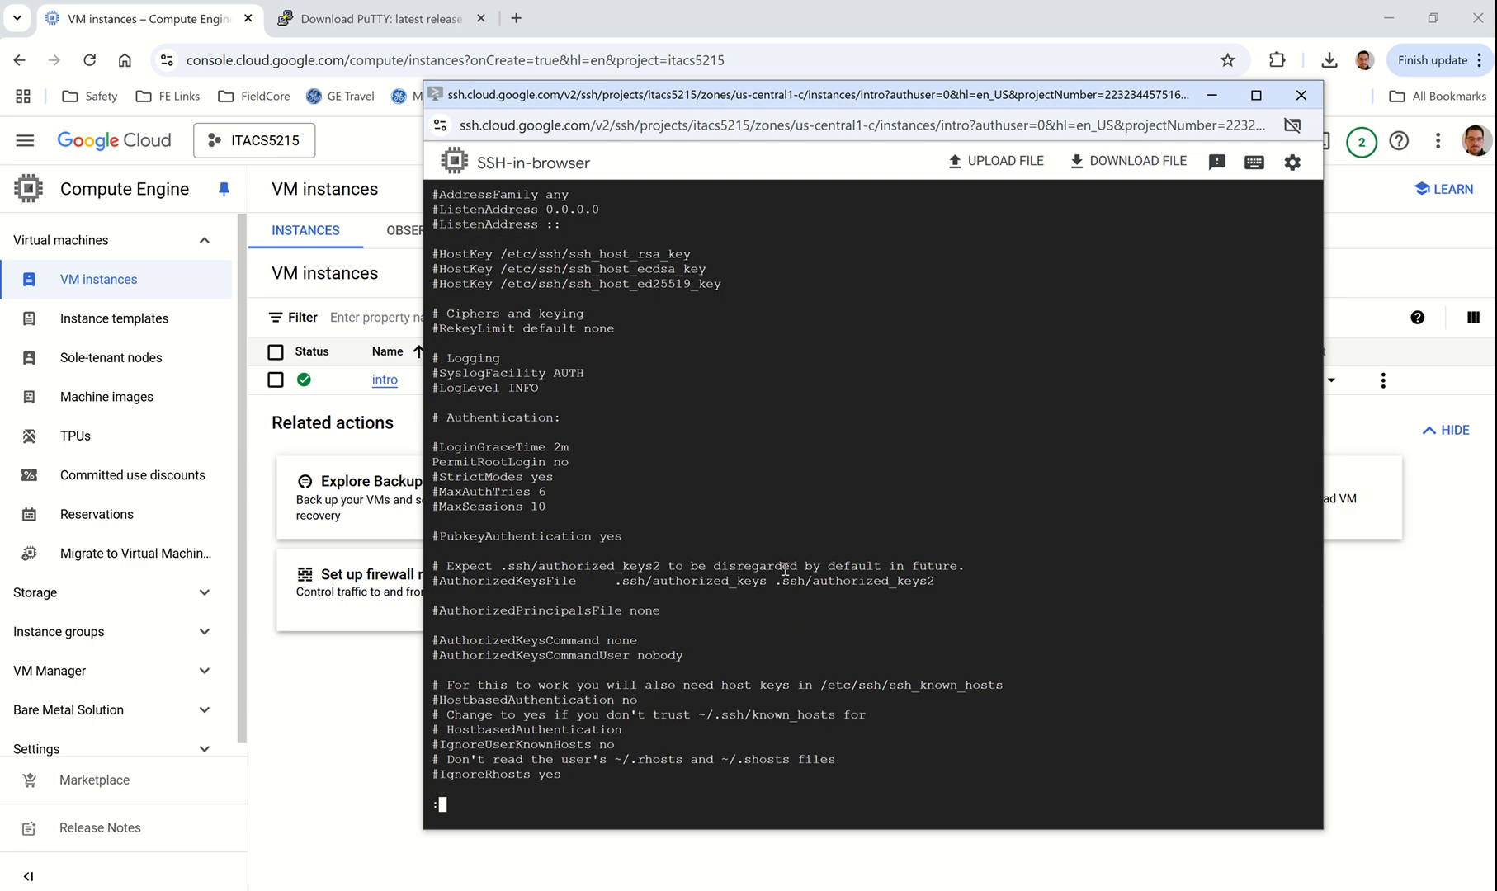
pyautogui.press('Down')
pyautogui.press('Down')
pyautogui.press('Down')
pyautogui.press('Down')
pyautogui.press('Down')
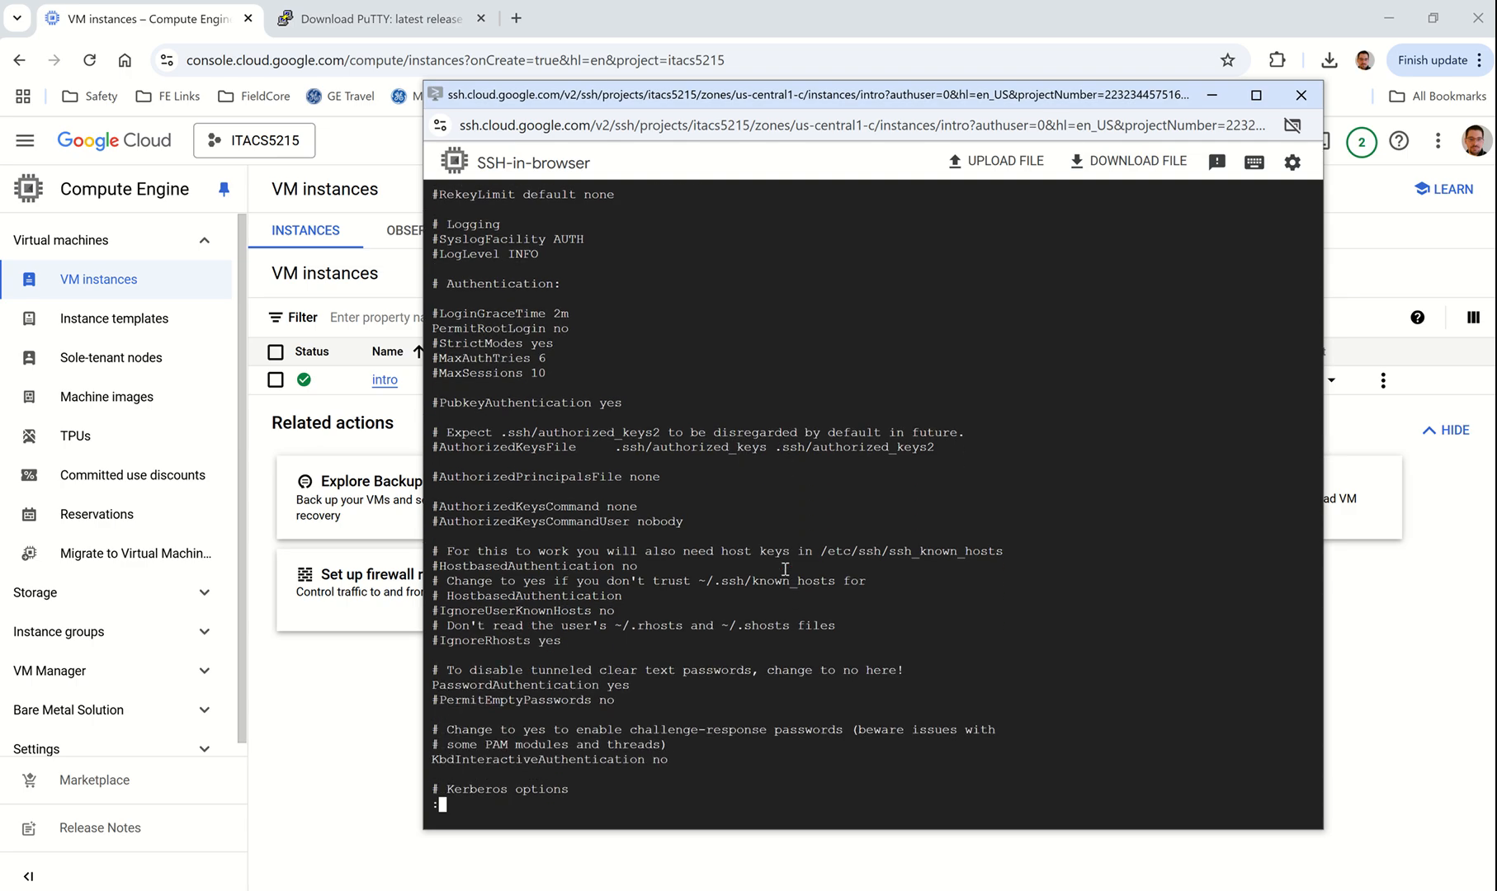
pyautogui.press('q')
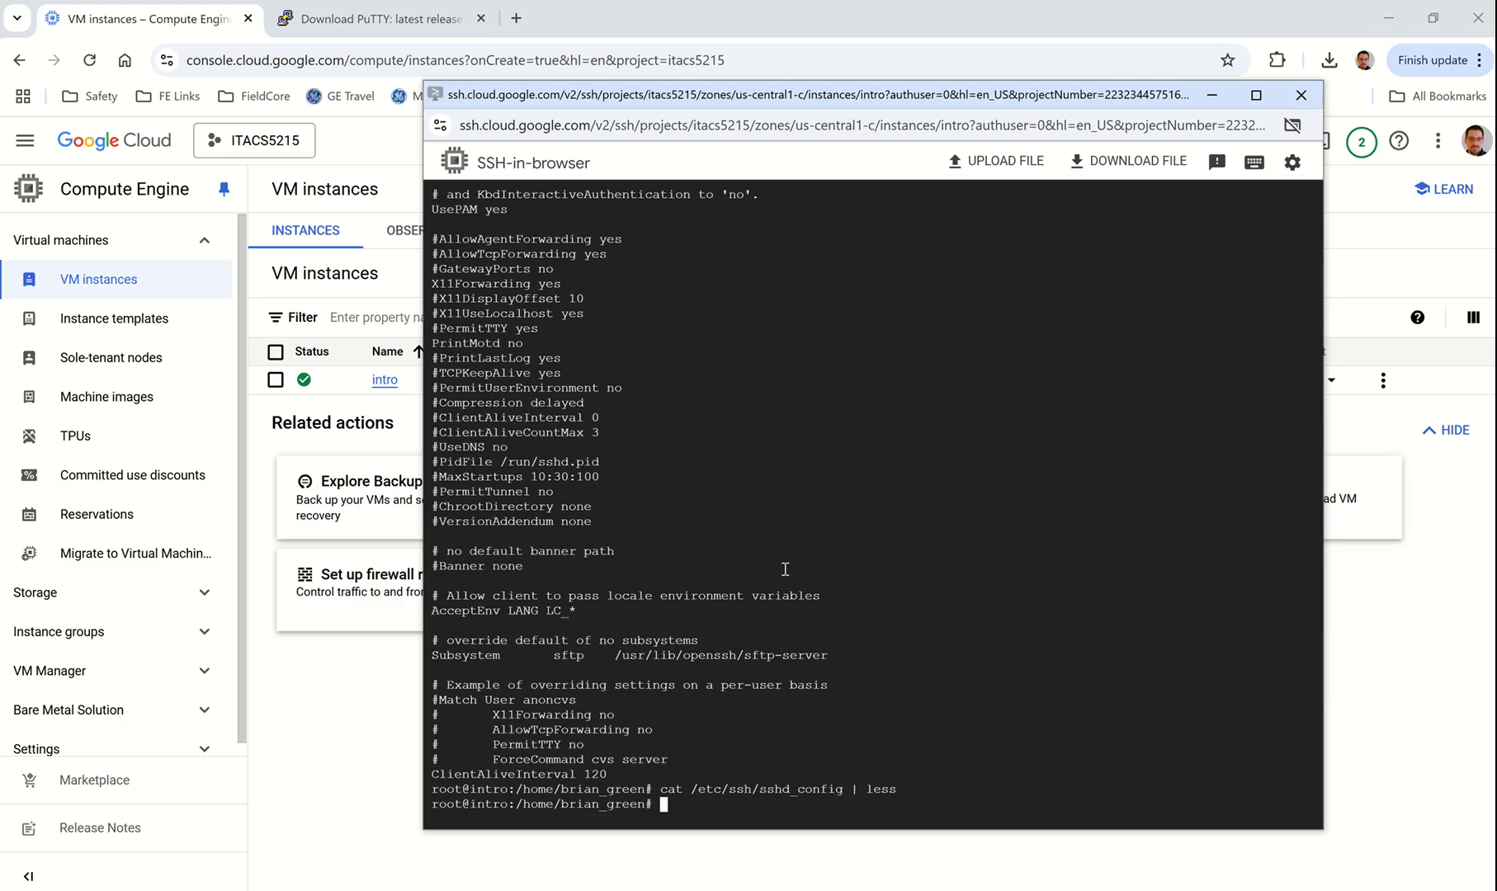
pyautogui.write('systemctl')
pyautogui.write('restart sshd')
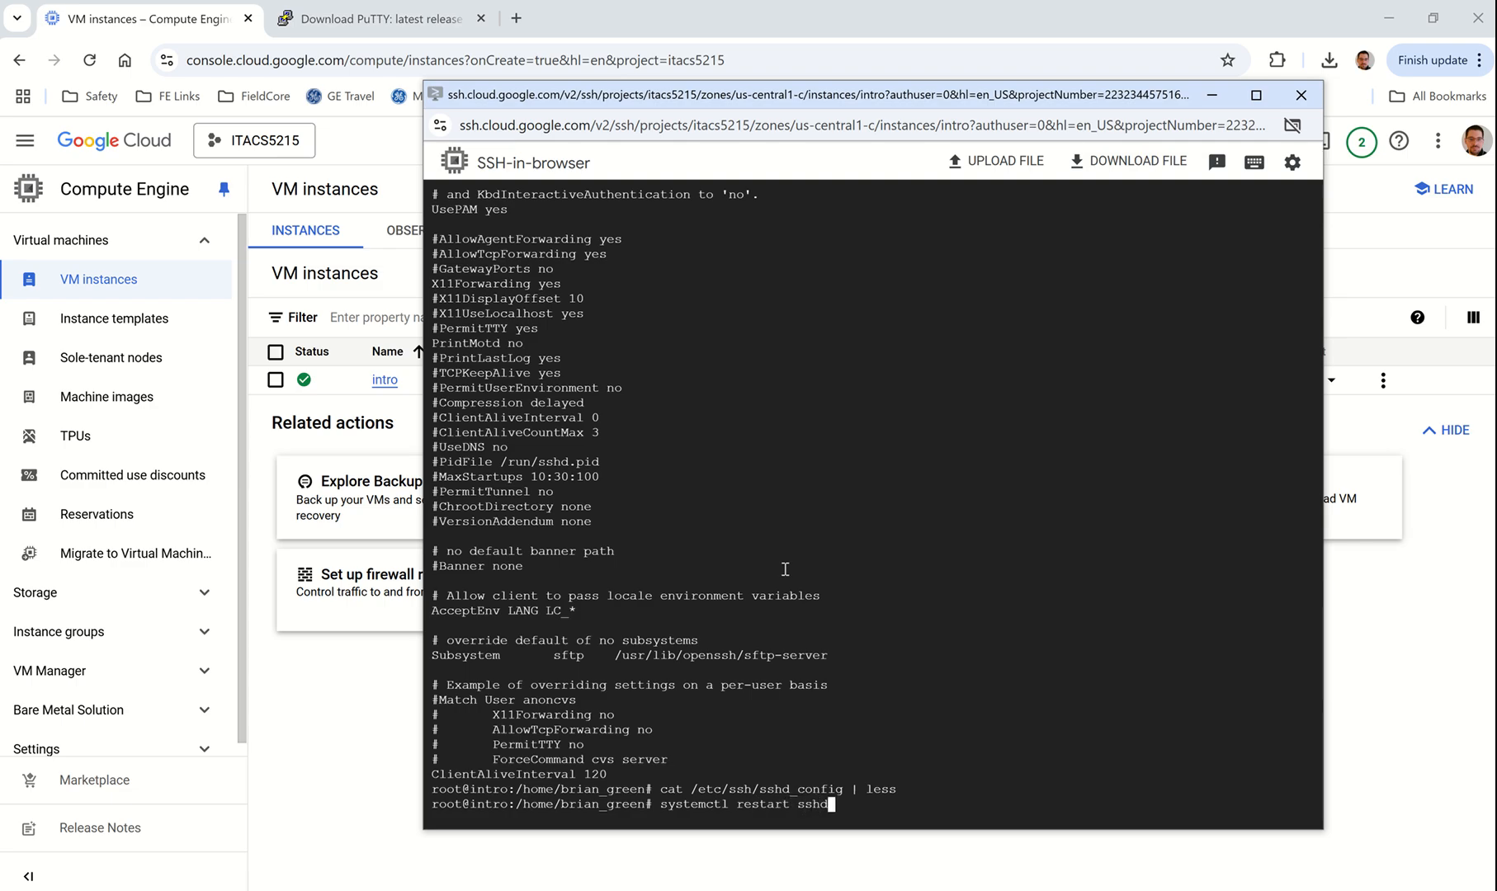
# Step: Restart sshd to apply the change and close the browser SSH window
pyautogui.press('Return')
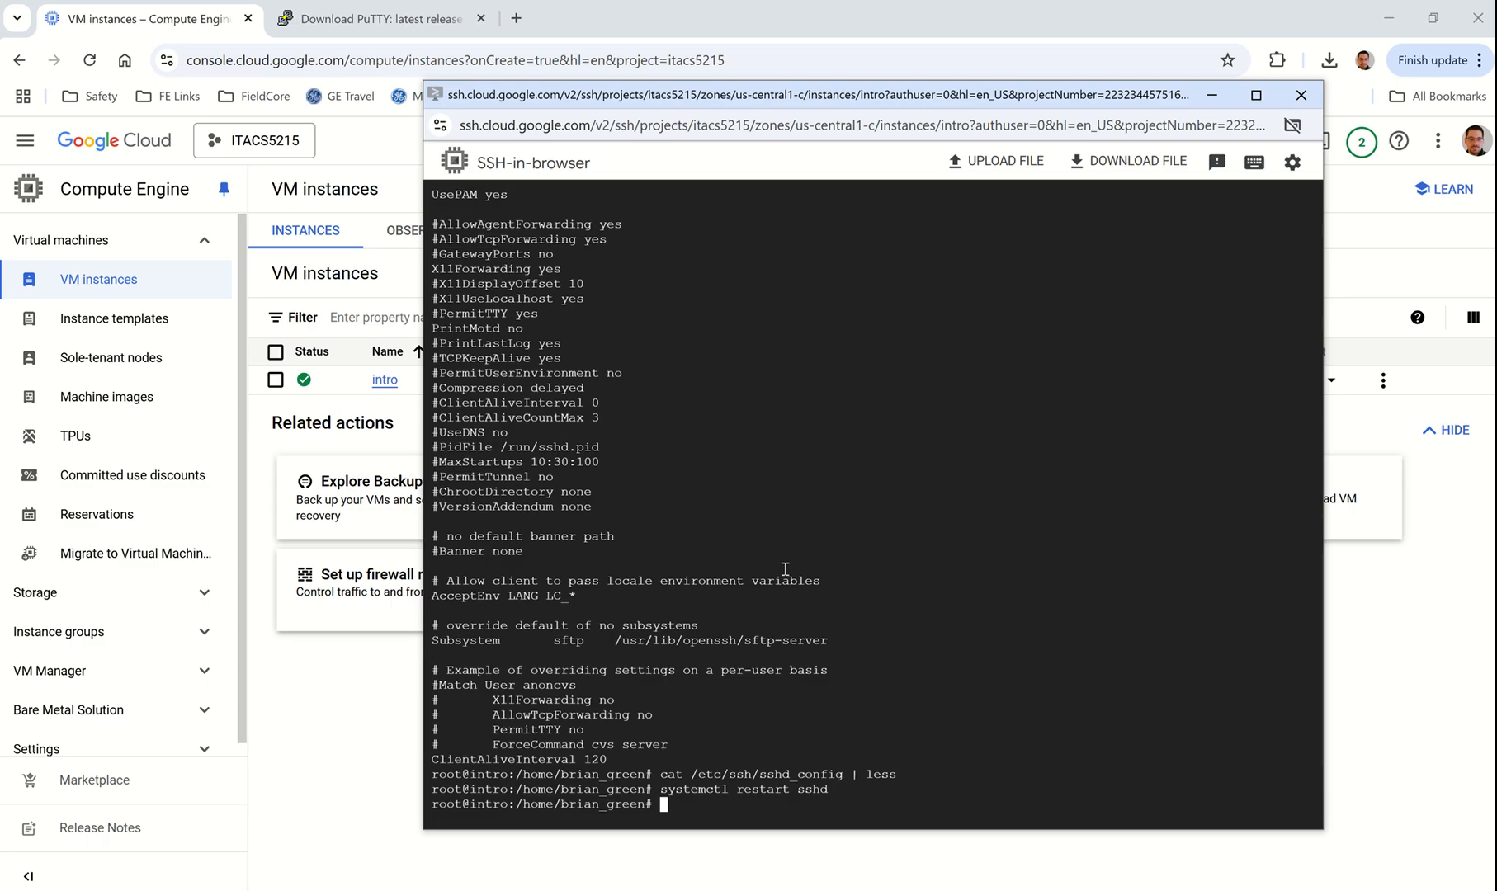
pyautogui.moveTo(889, 98); pyautogui.dragTo(566, 73)
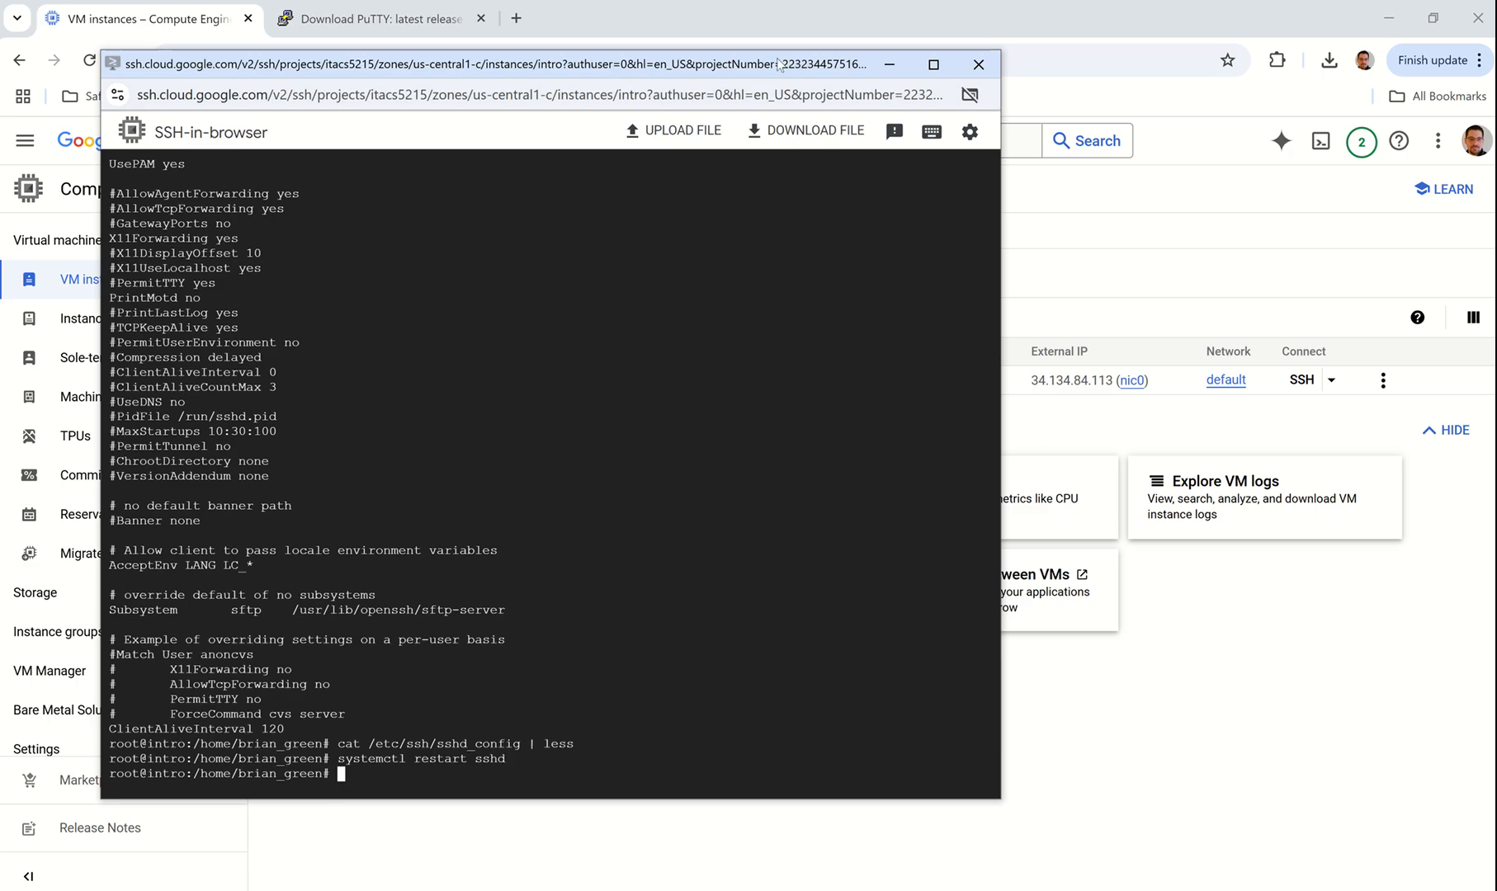
pyautogui.moveTo(781, 65); pyautogui.dragTo(737, 65)
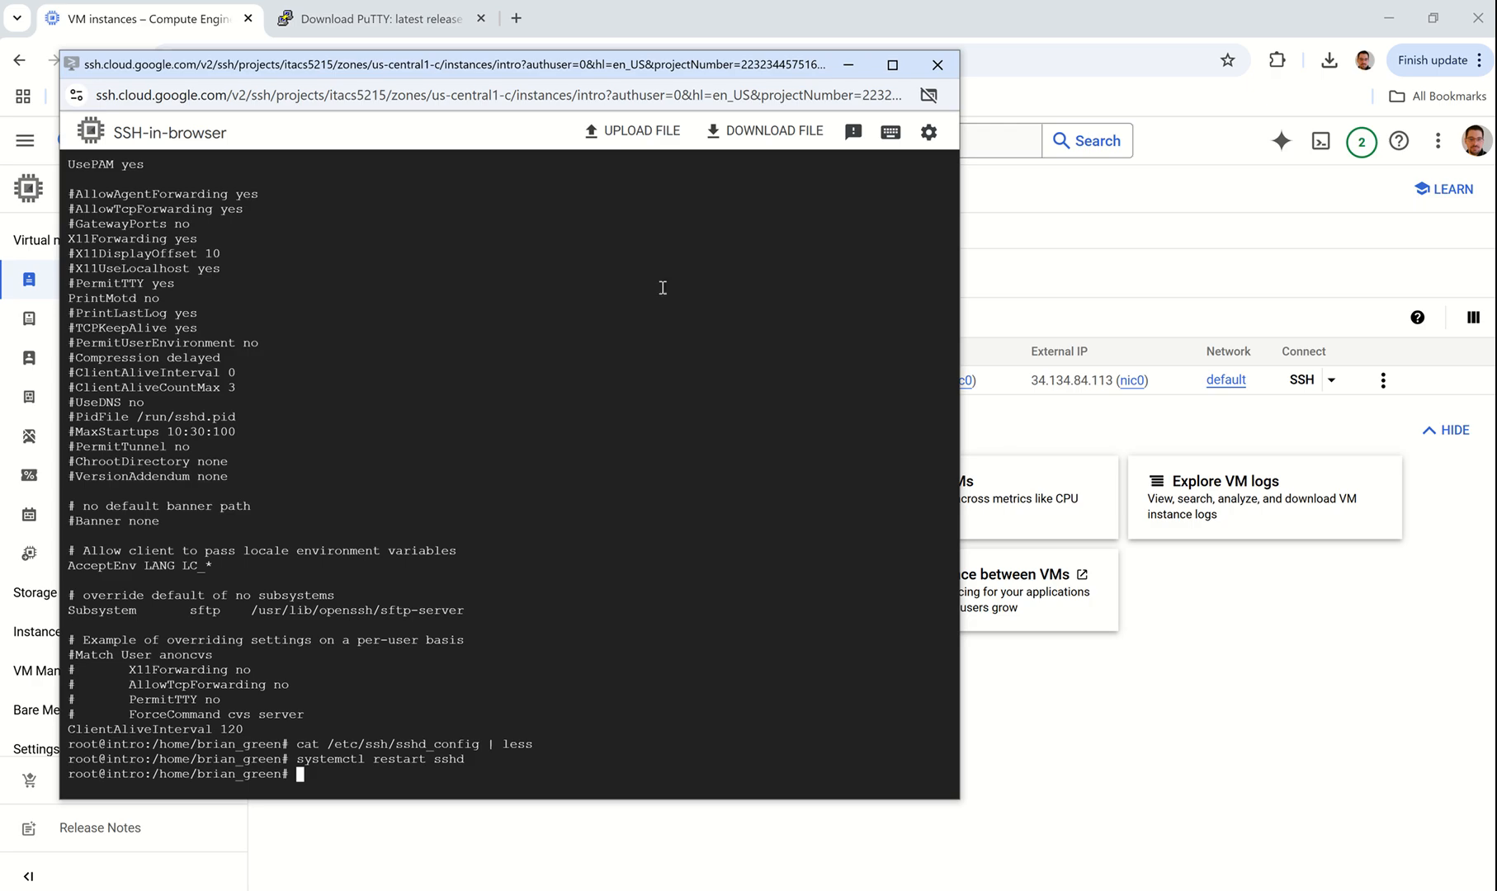
pyautogui.click(938, 65)
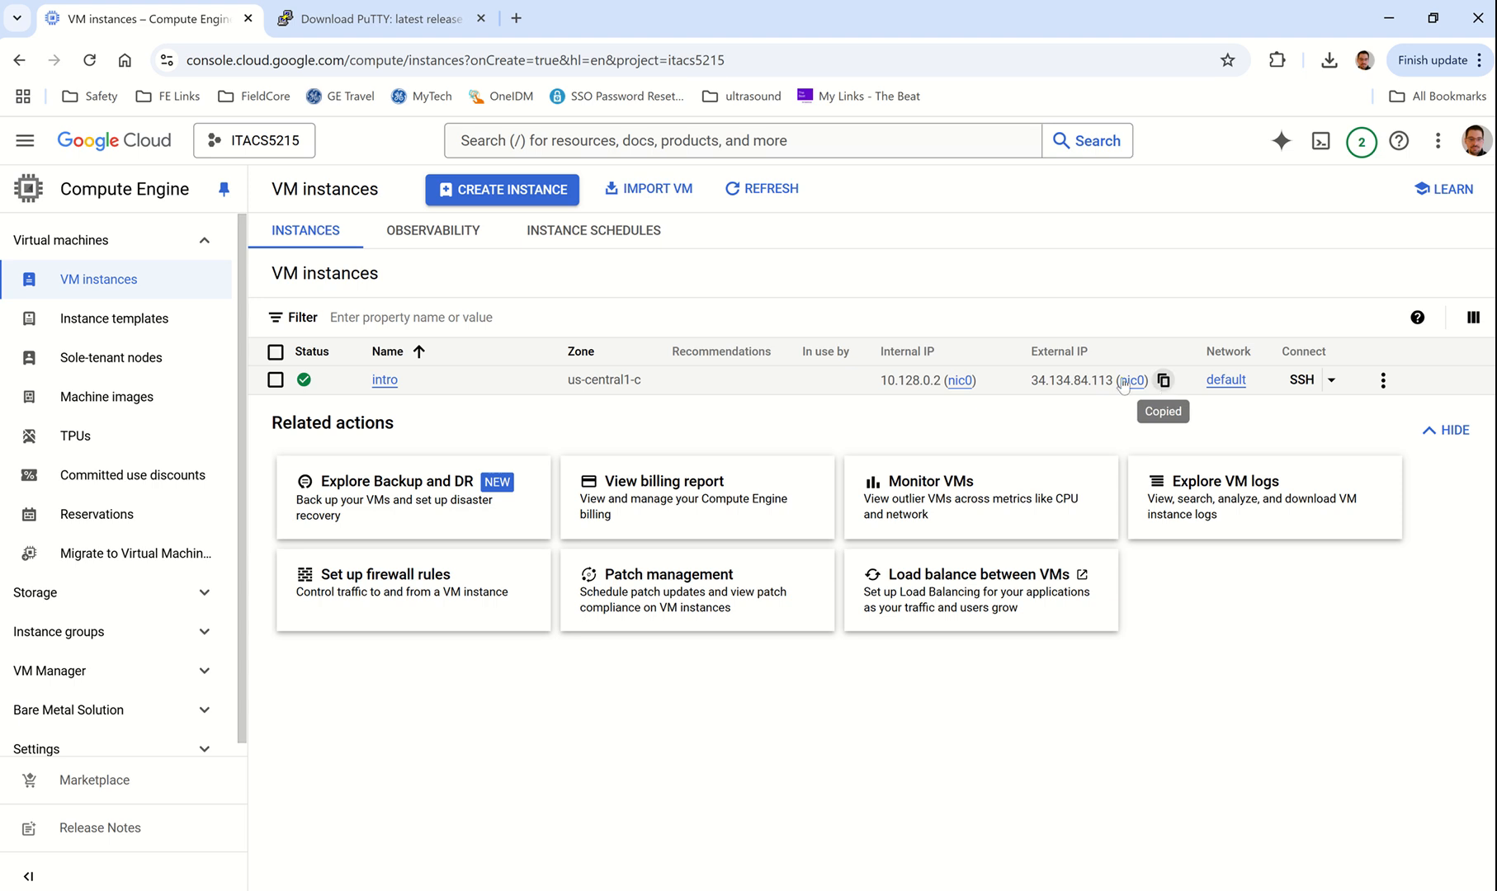
# Step: Copy the intro VM's external IP address, 34.134.84.113
pyautogui.moveTo(1031, 382); pyautogui.dragTo(1114, 385)
pyautogui.hotkey('ctrl', 'c')
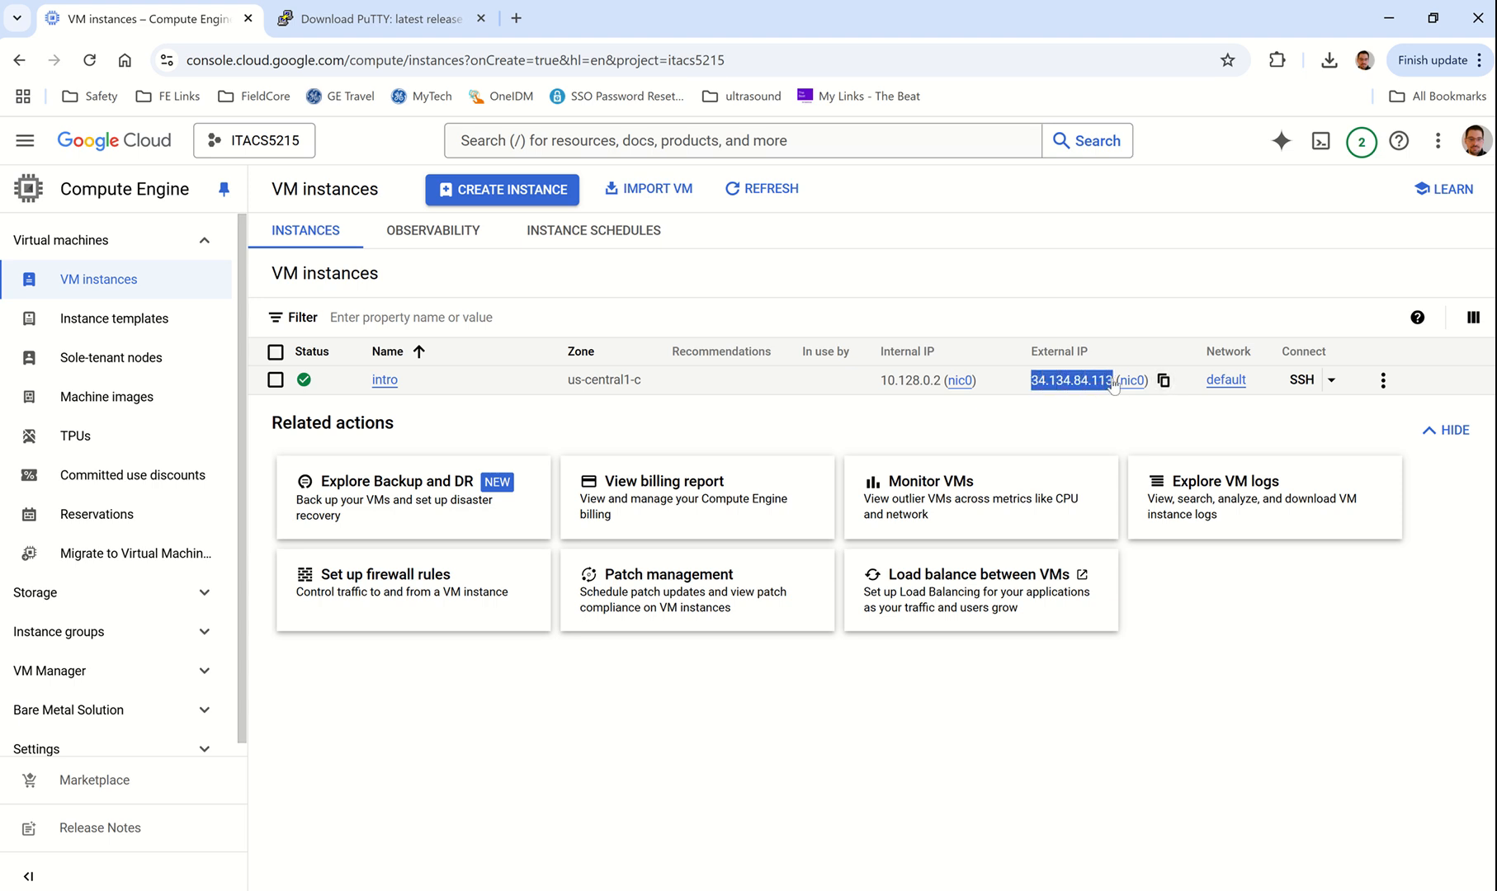
pyautogui.click(949, 422)
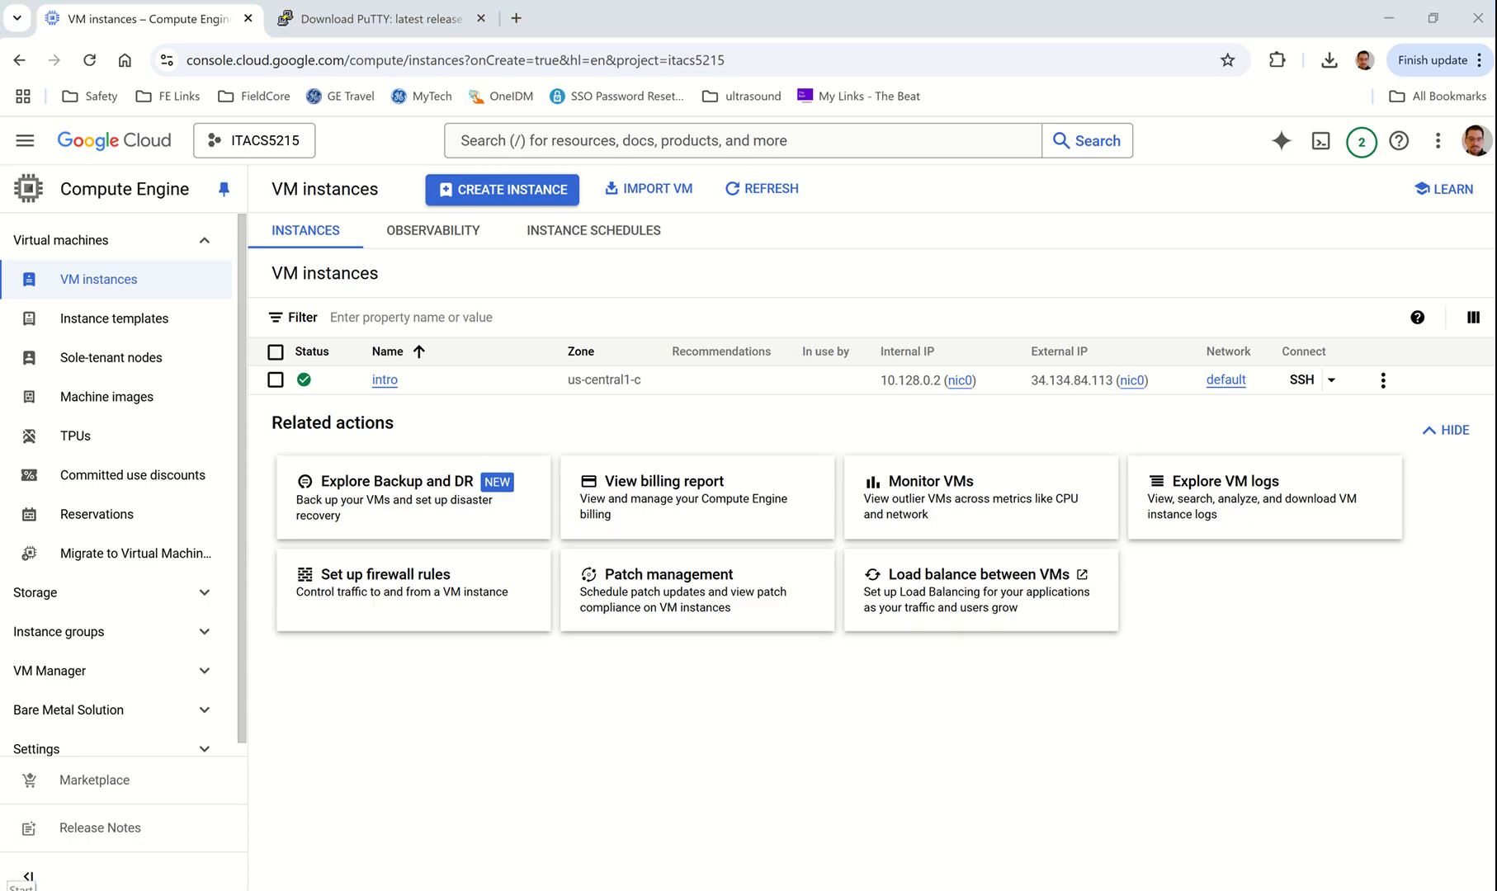
pyautogui.press('super')
# Step: Launch Windows PowerShell from a 'power' search, move it right, and start an ssh command
pyautogui.write('power')
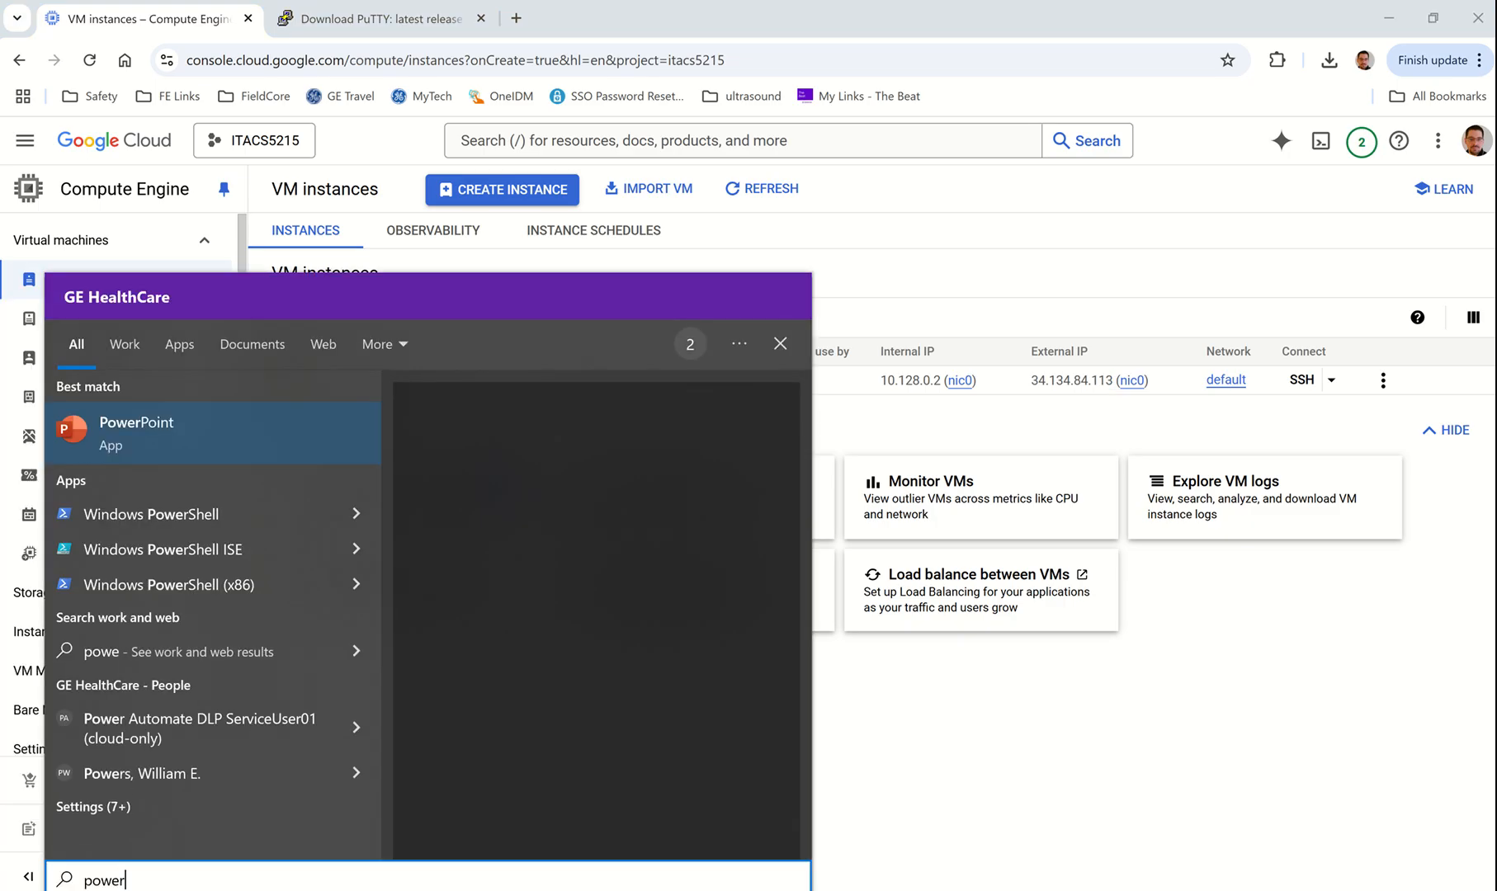
pyautogui.press('Down')
pyautogui.press('Return')
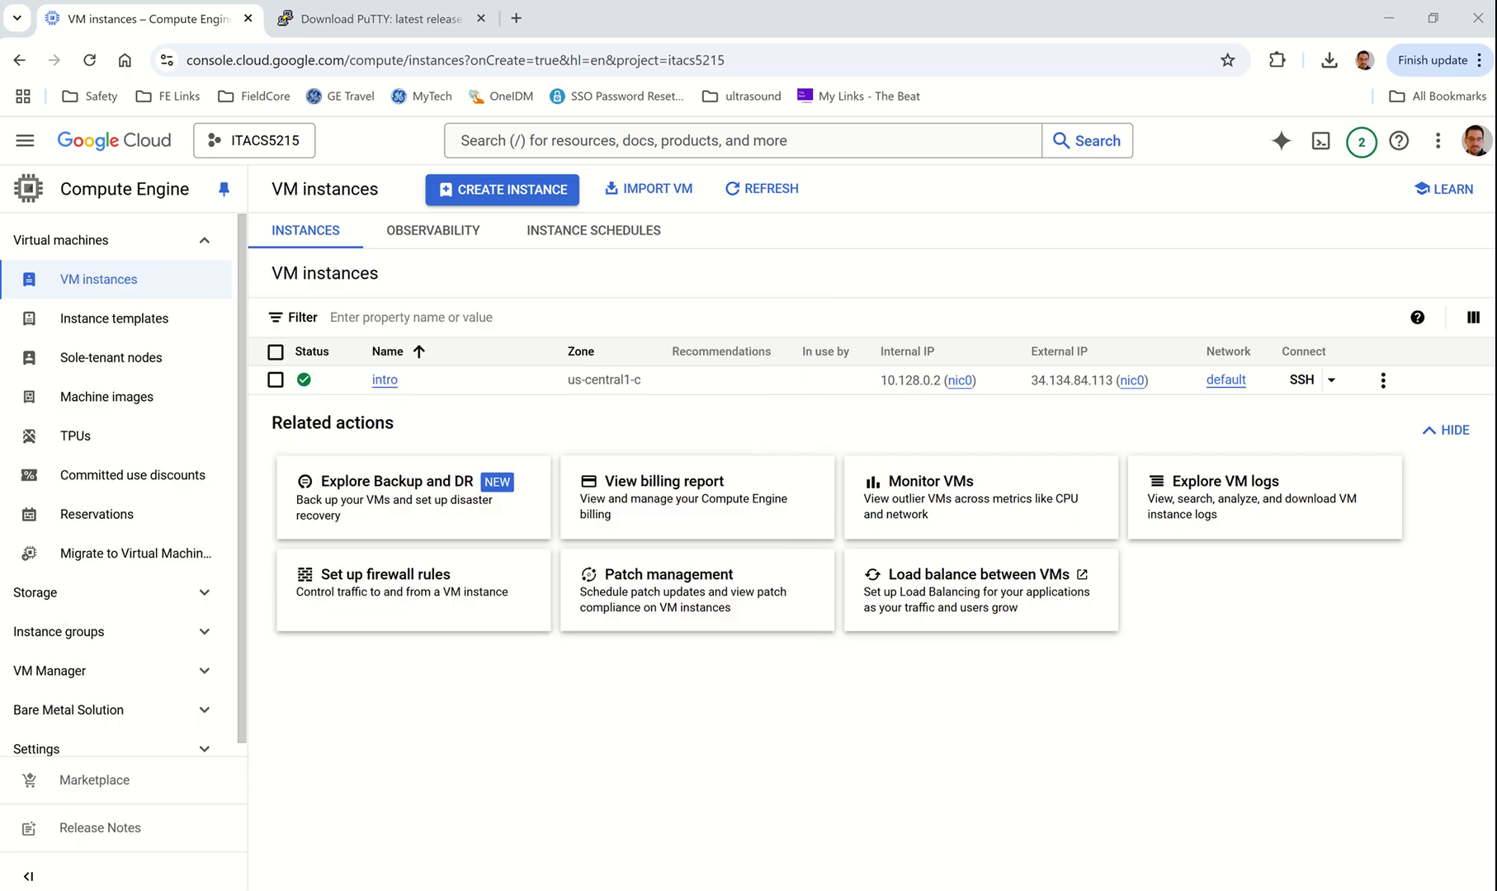
pyautogui.moveTo(588, 206); pyautogui.dragTo(854, 34)
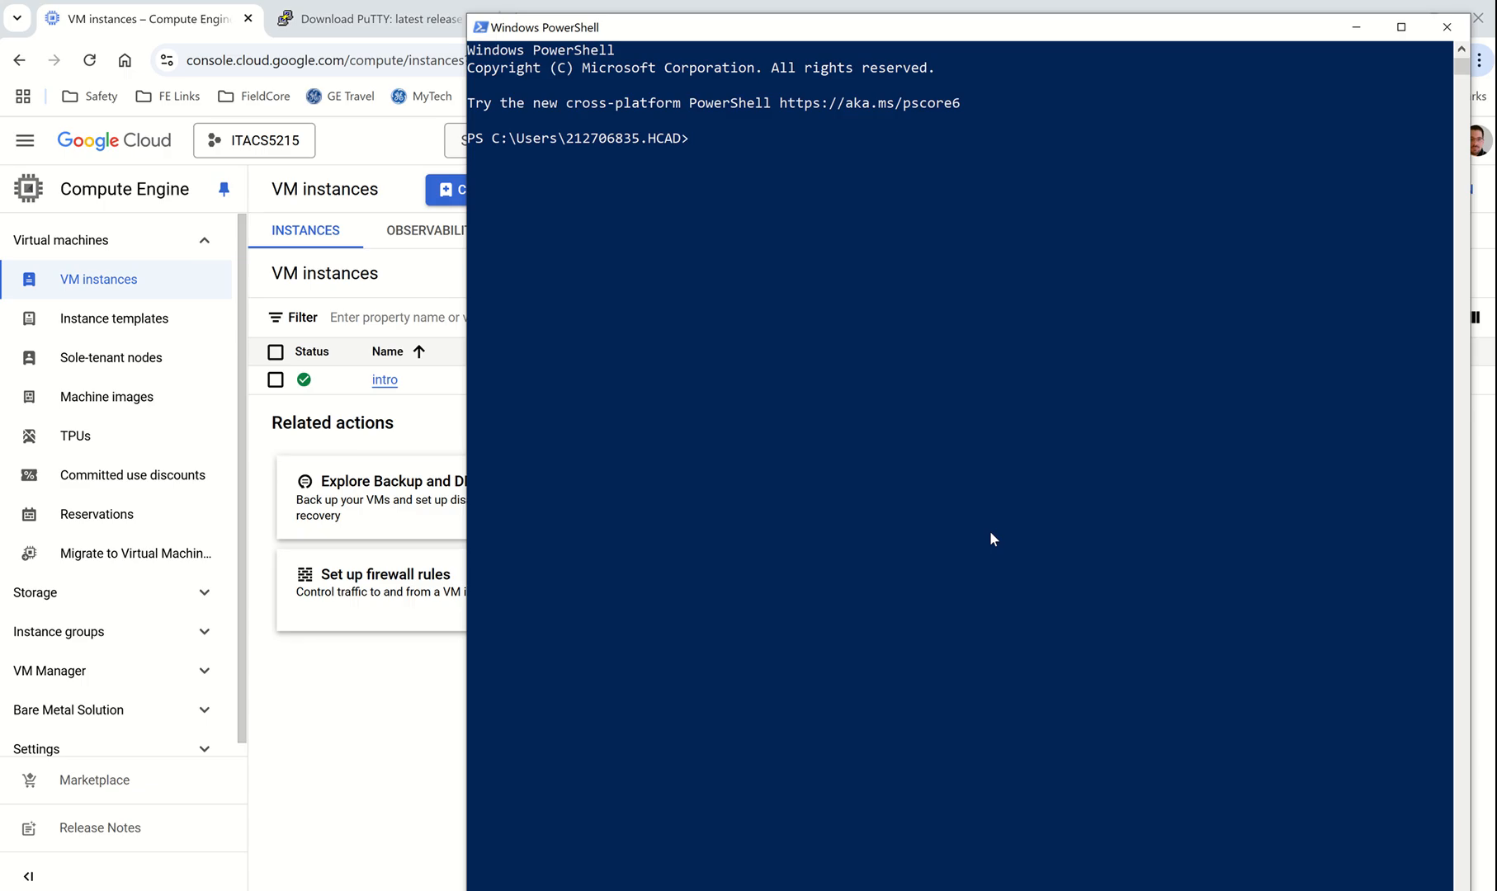
pyautogui.write('ssh')
pyautogui.write('student@')
pyautogui.hotkey('ctrl', 'v')
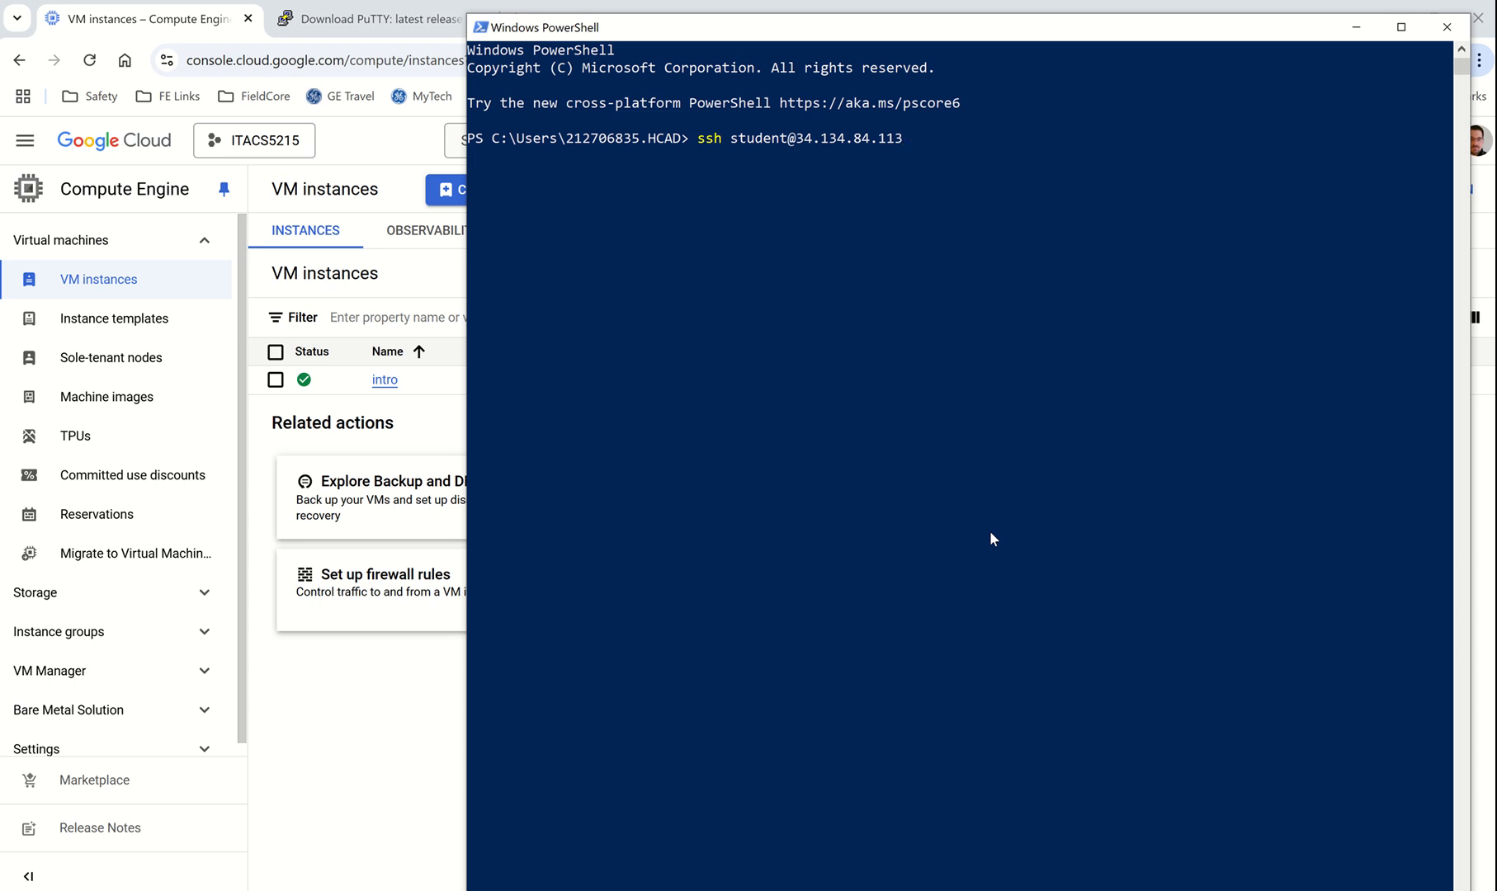
pyautogui.press('Return')
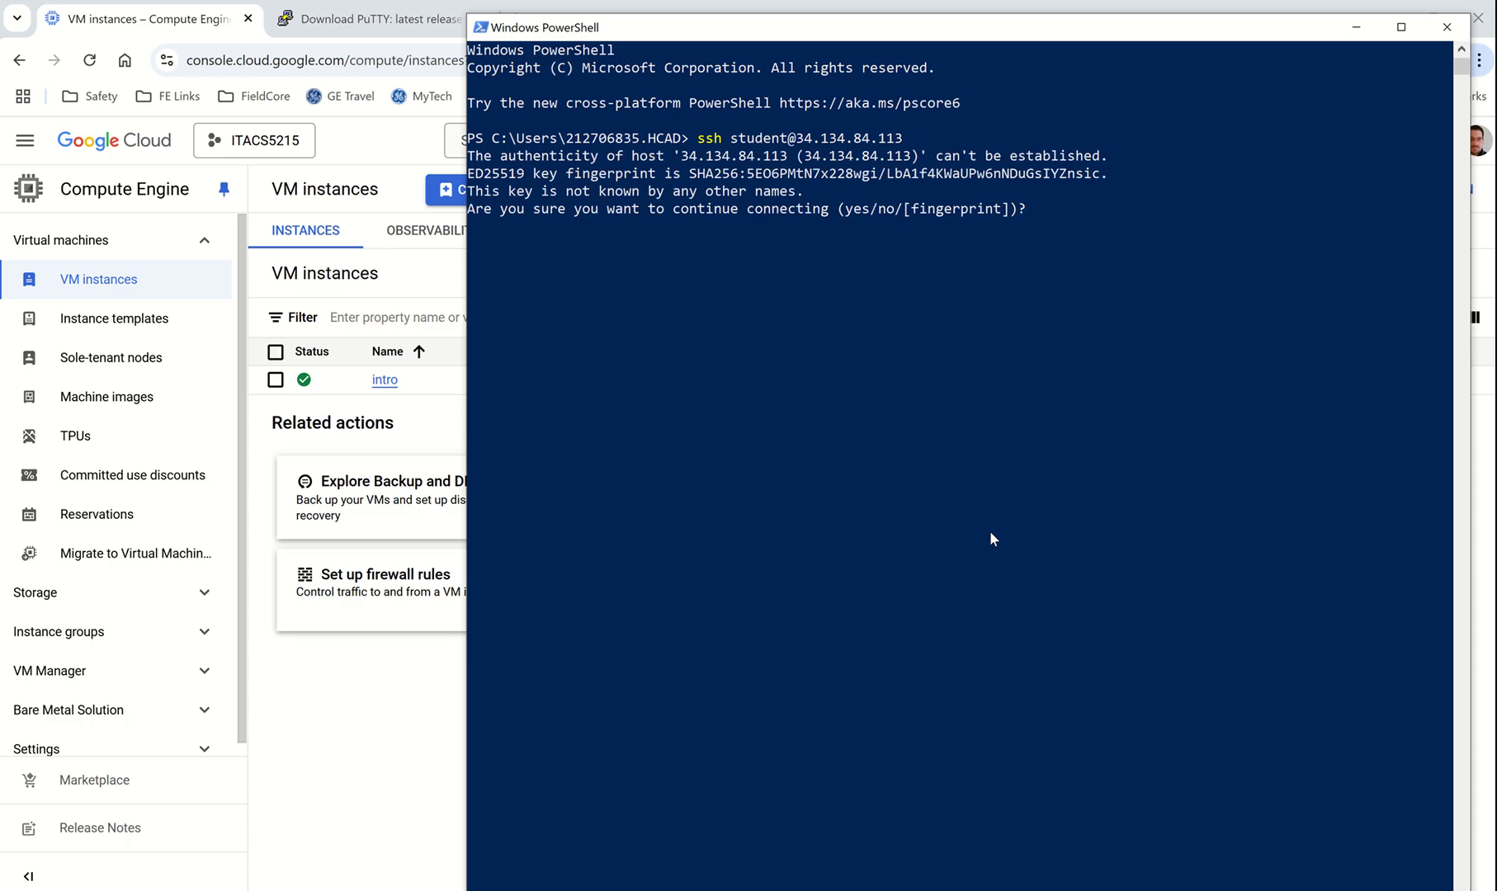
pyautogui.write('yes')
pyautogui.press('Return')
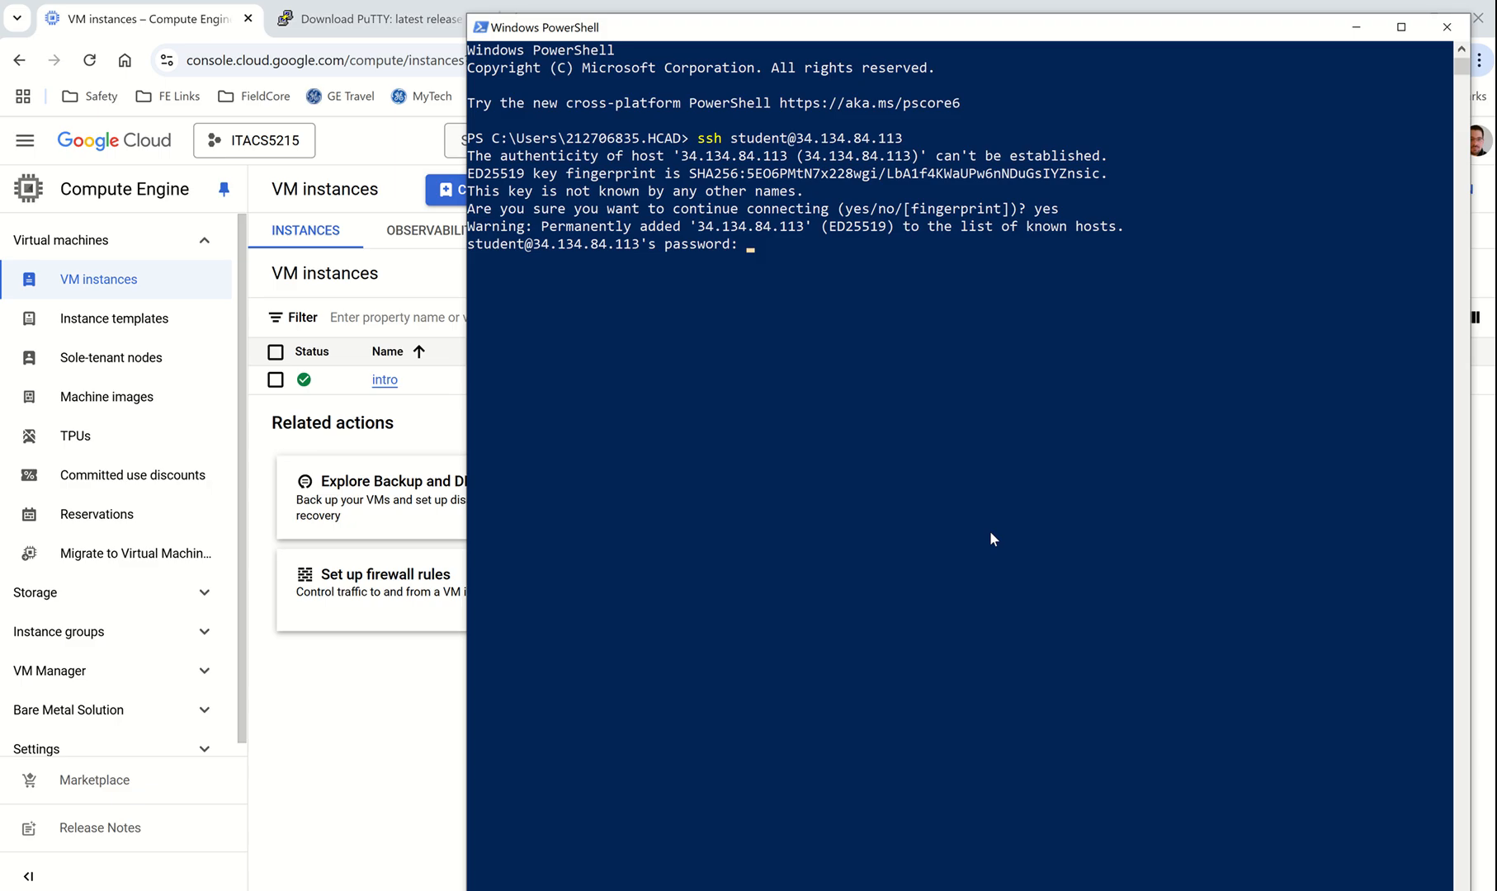
# Step: Submit the student account's password to log in to intro
pyautogui.press('Return')
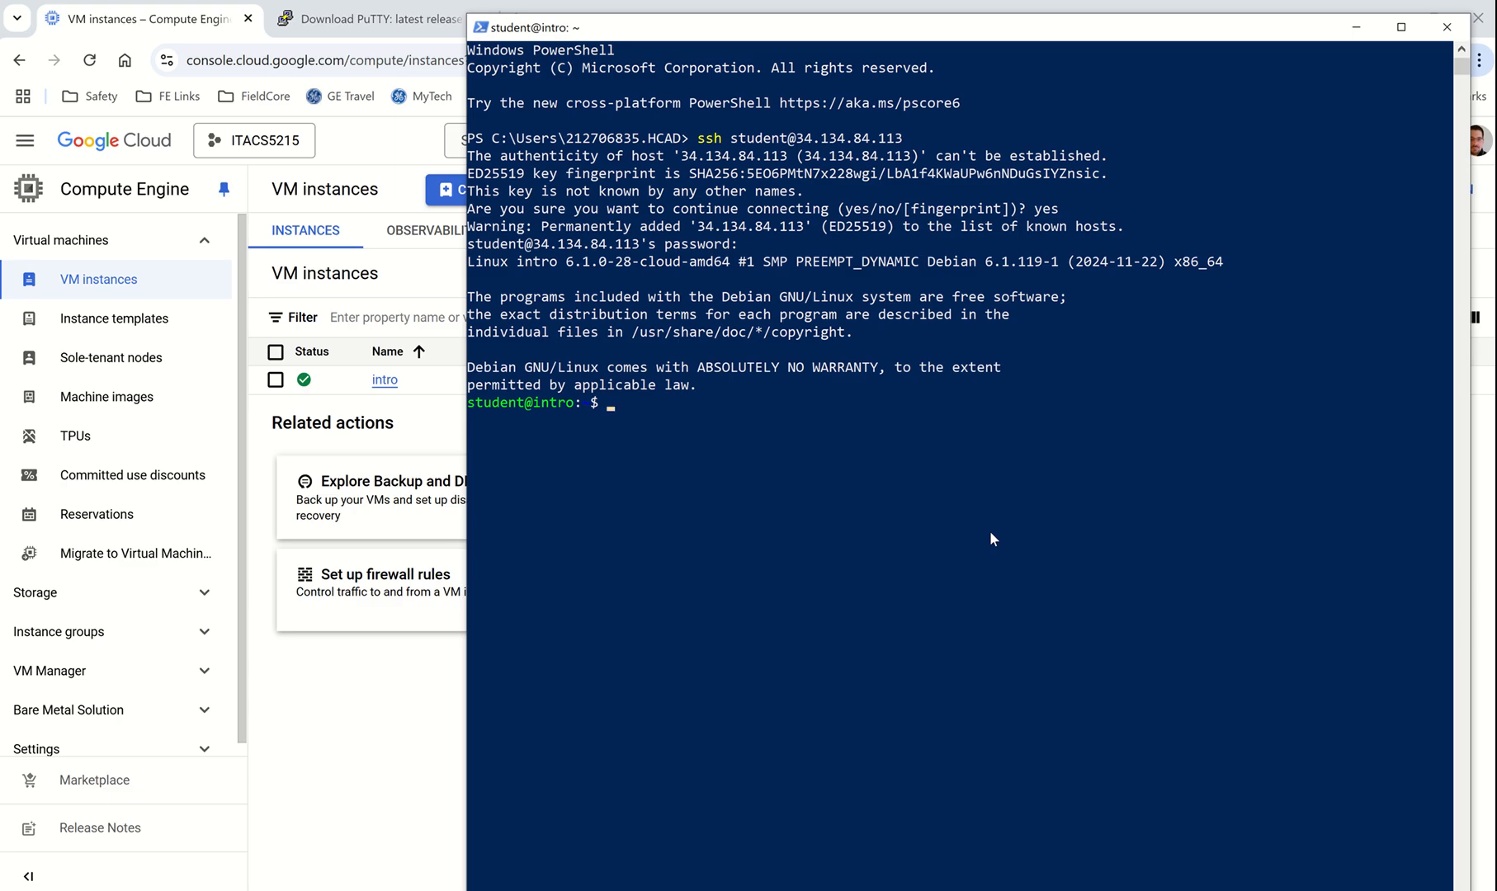
# Step: Switch to the root user with su
pyautogui.write('su')
pyautogui.press('BackSpace')
pyautogui.press('Return')
pyautogui.press('Return')
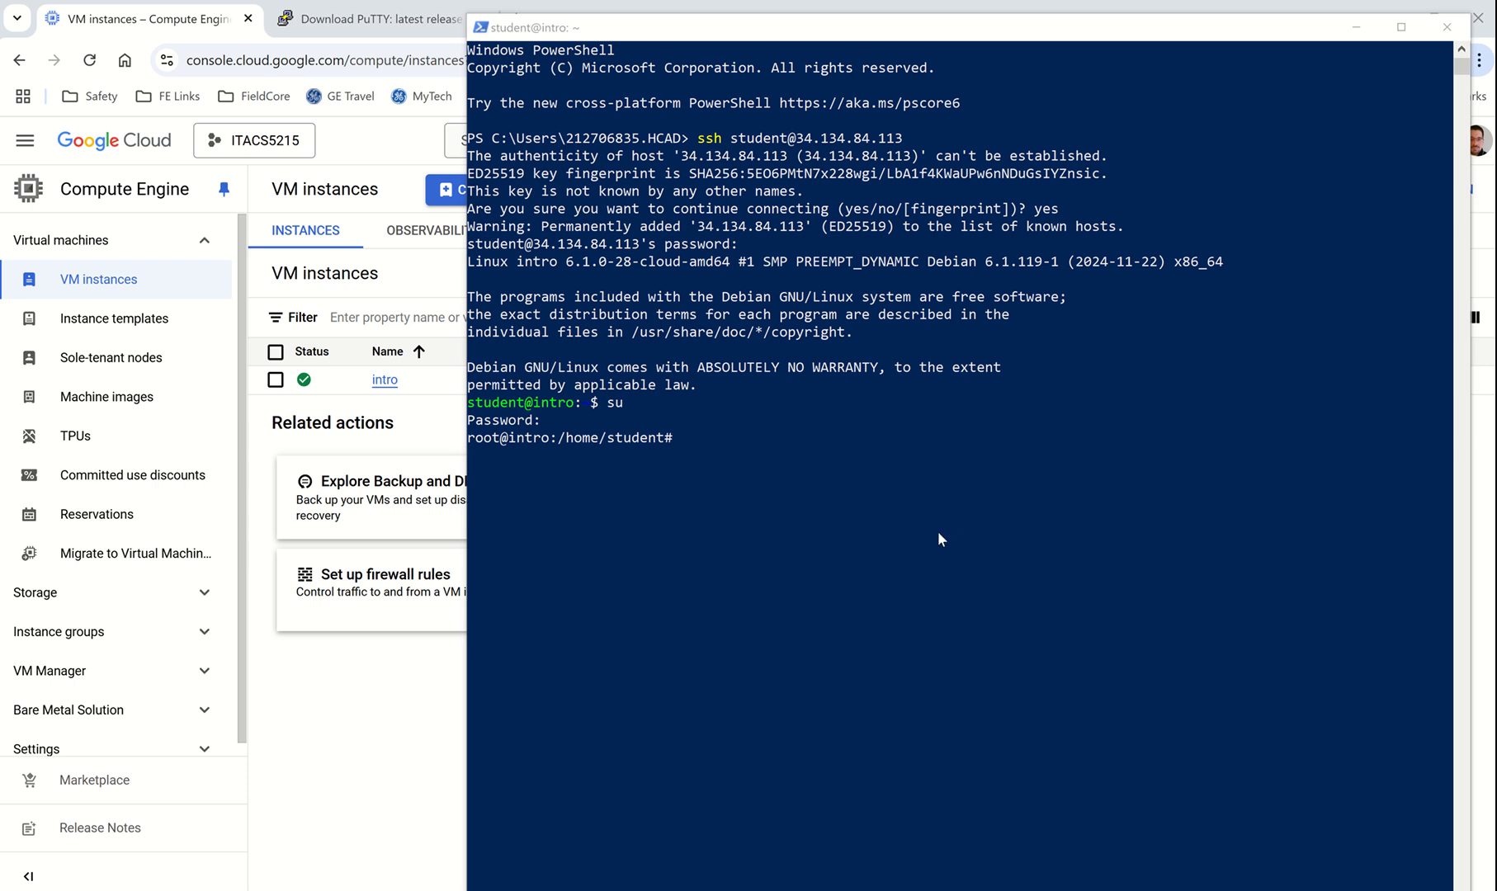
pyautogui.click(809, 546)
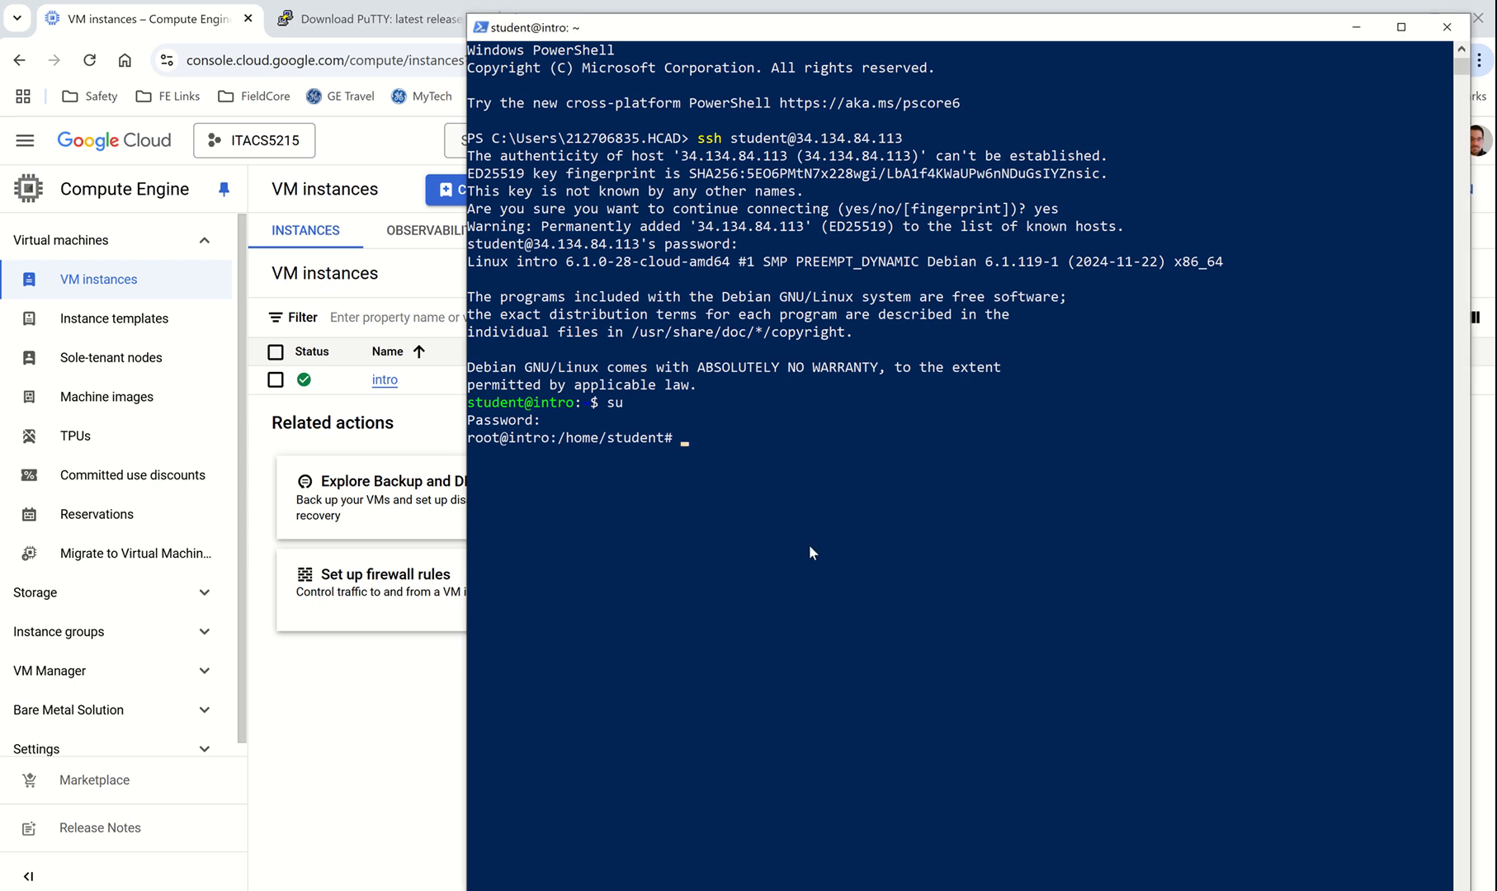
# Step: Run /usr/sbin/usermod -aG sudo student, fixing the path typo, then exit root
pyautogui.write('usermod')
pyautogui.press('Return')
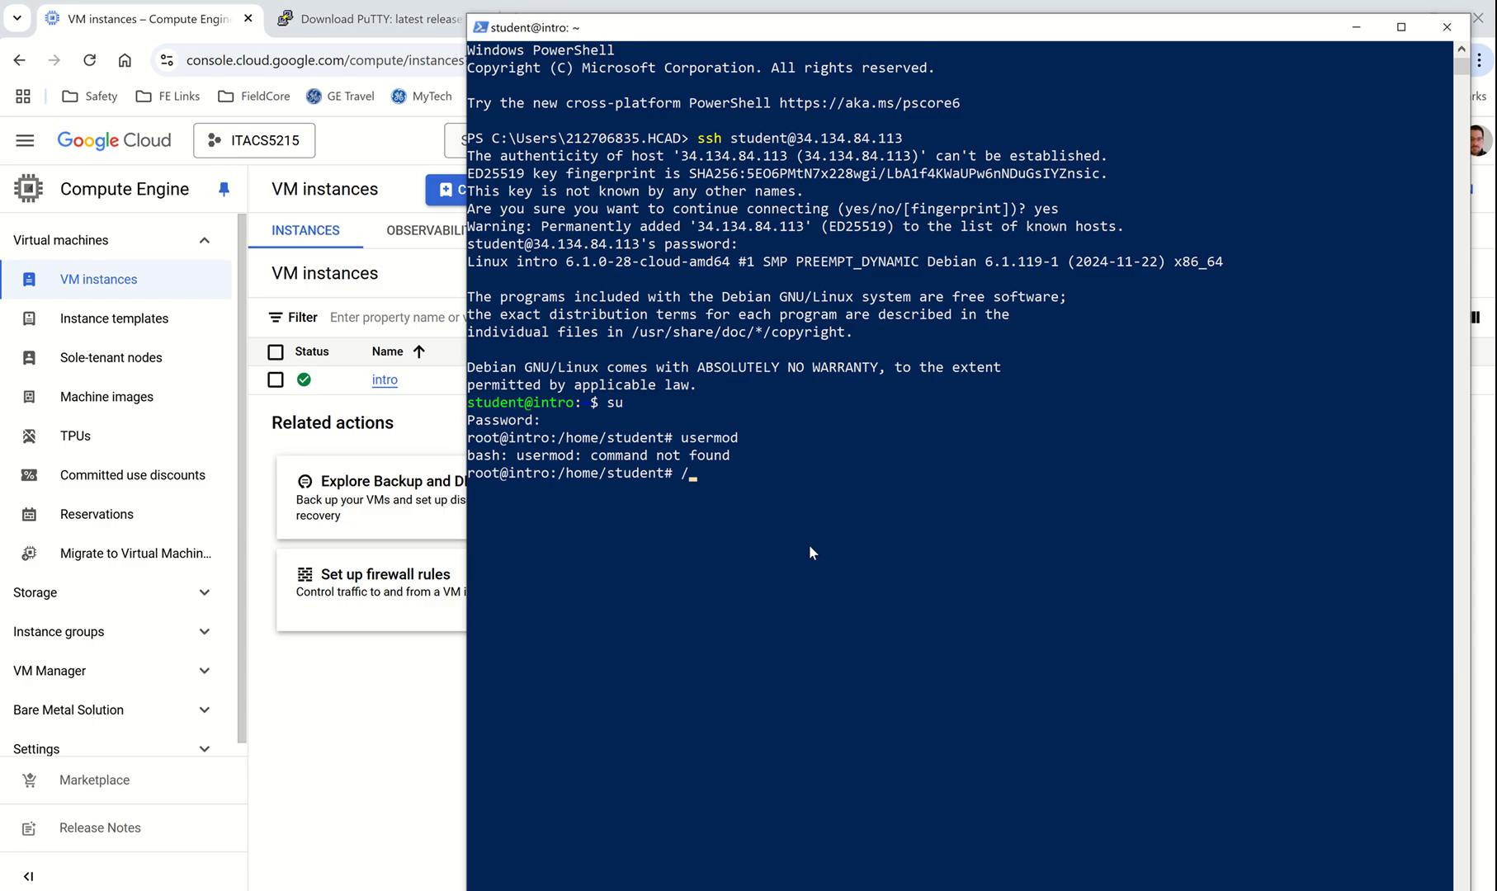
pyautogui.write('/usr/sbin/ usermod -aG sudo ')
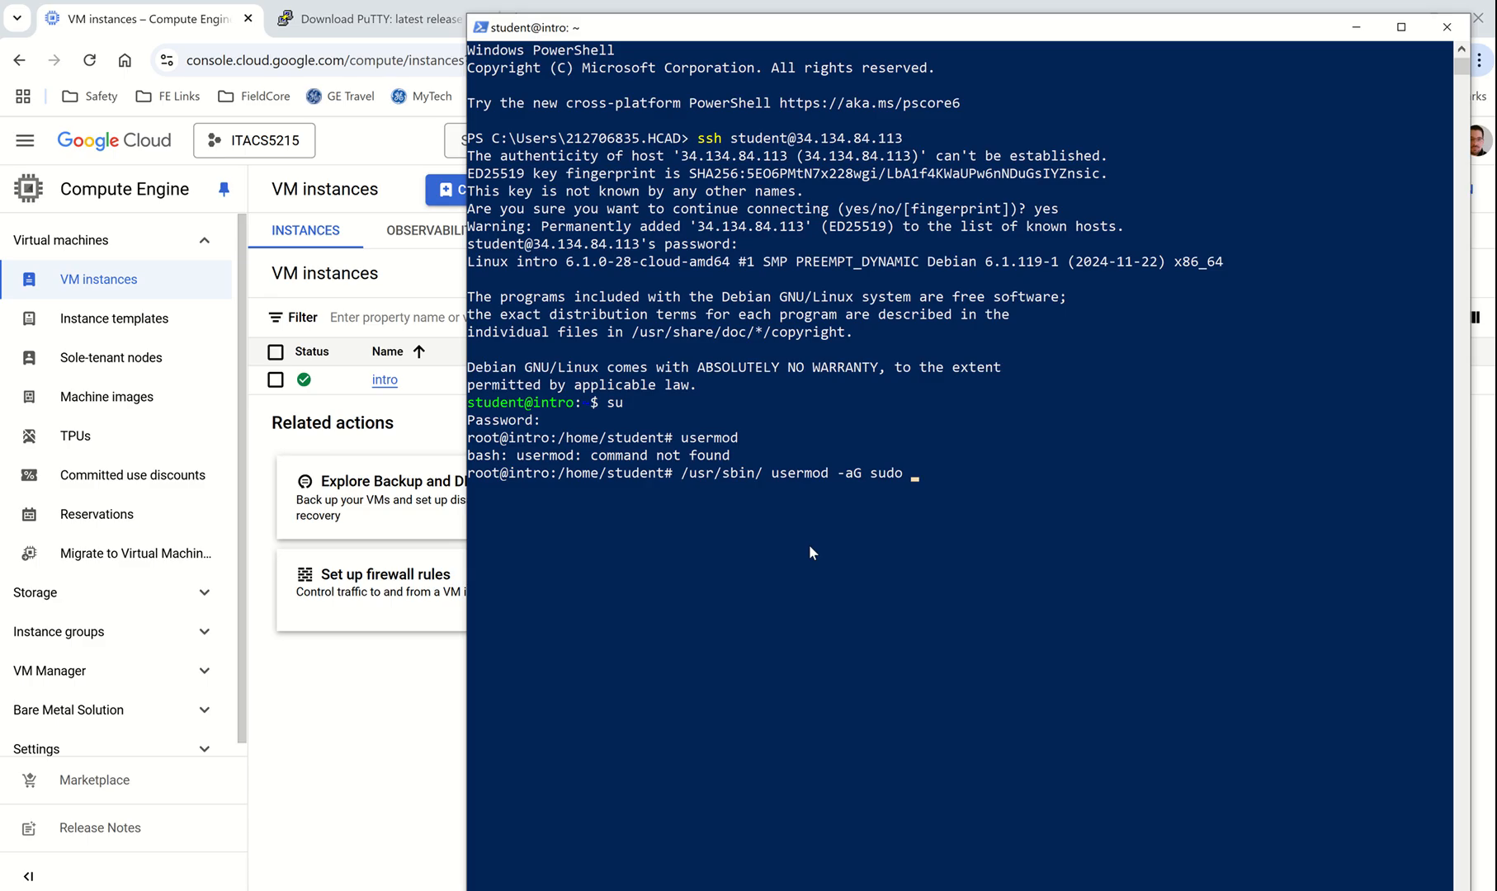
pyautogui.write('student')
pyautogui.press('Return')
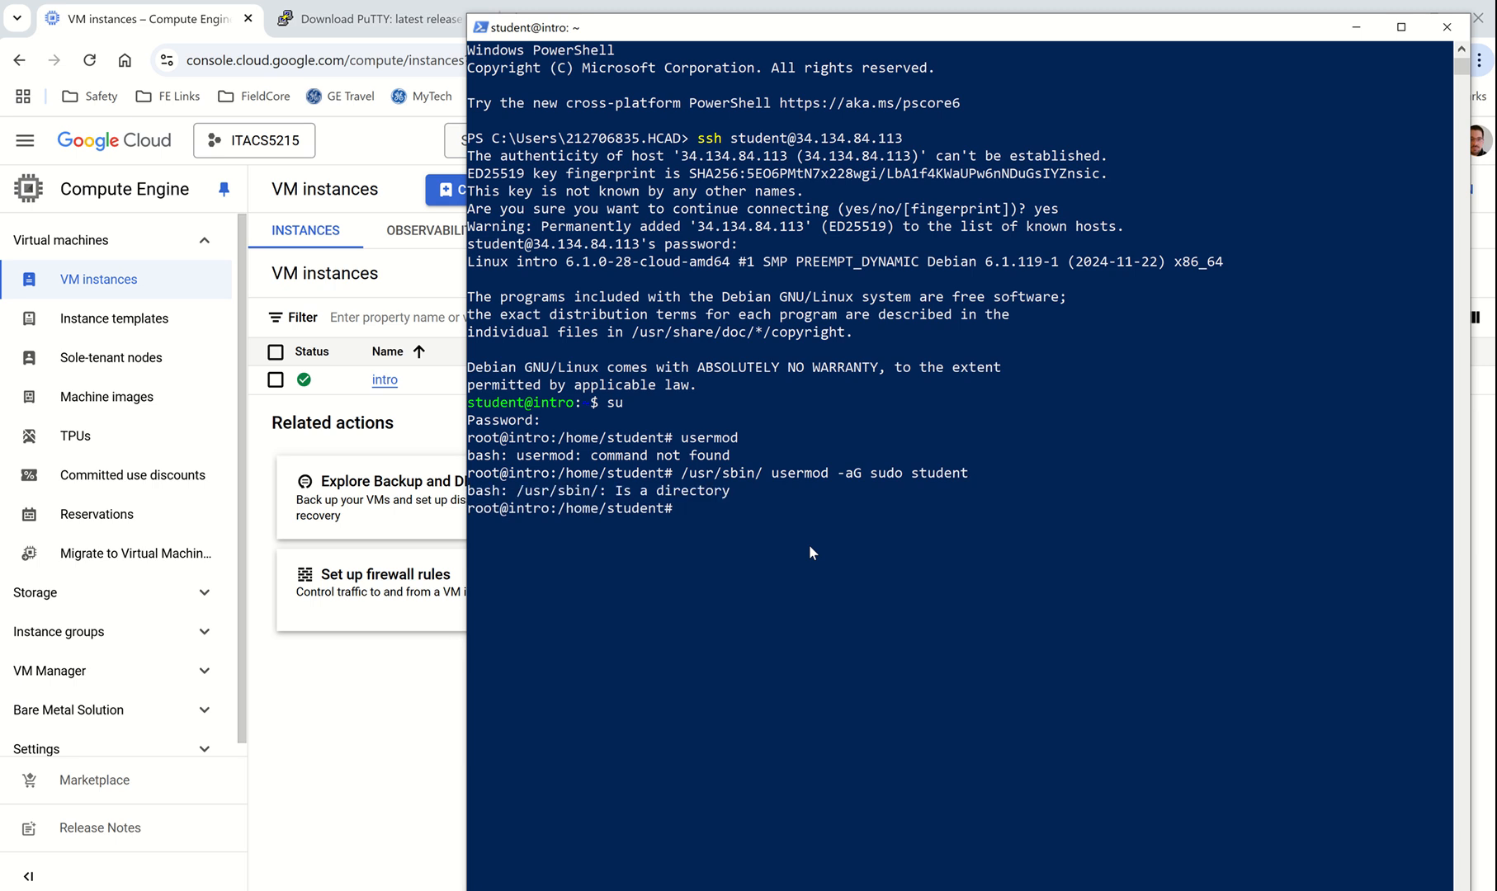
pyautogui.press('Up')
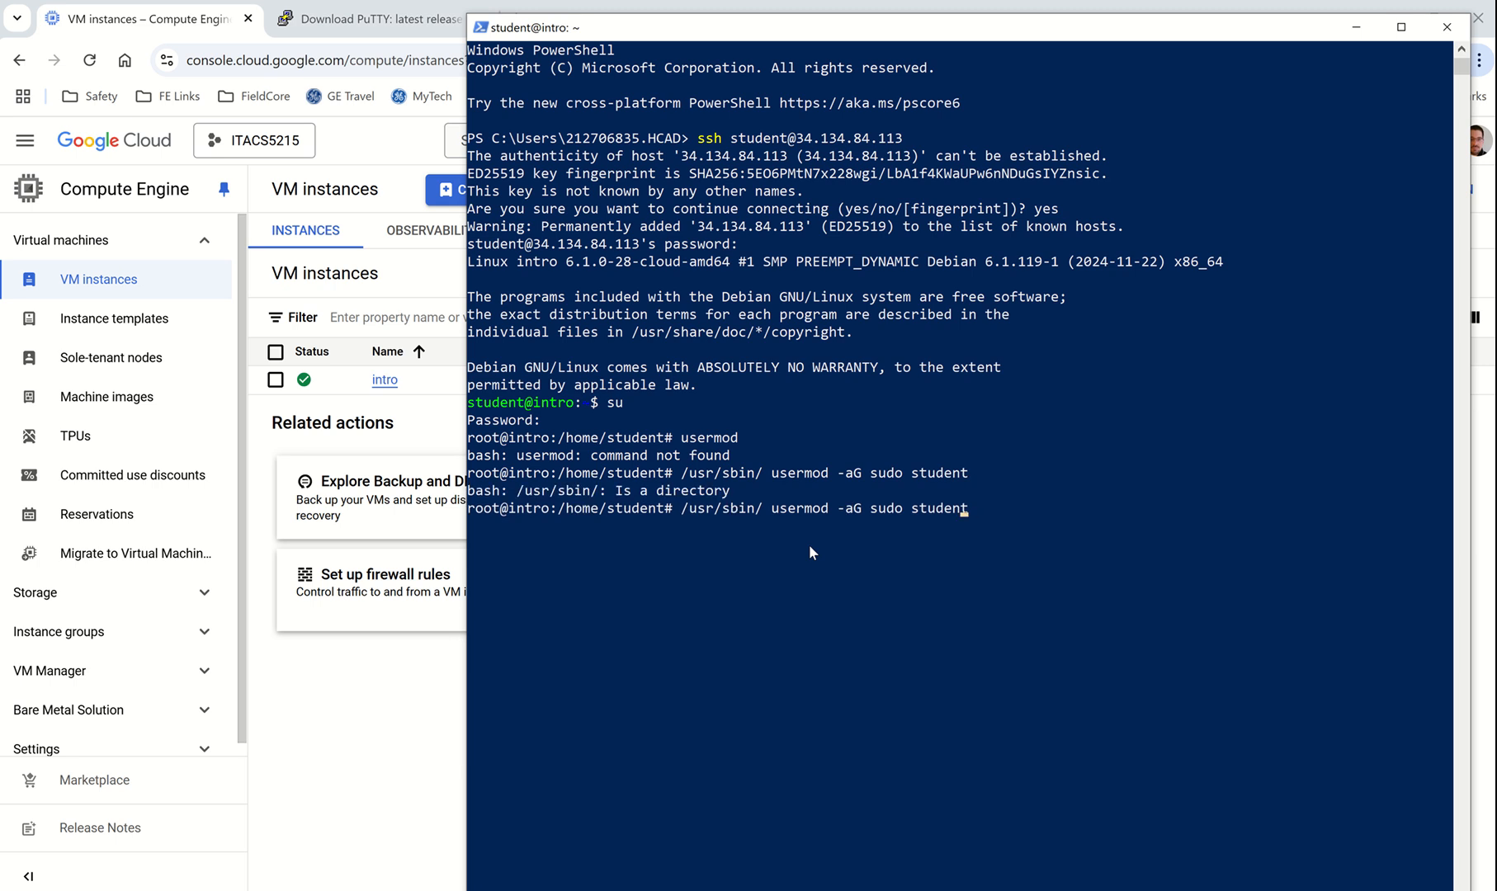
pyautogui.press('Left')
pyautogui.press('Left')
pyautogui.press('Left')
pyautogui.press('Left')
pyautogui.press('Left')
pyautogui.press('Left')
pyautogui.press('Left')
pyautogui.press('Left')
pyautogui.press('Left')
pyautogui.press('Left')
pyautogui.press('Left')
pyautogui.press('Left')
pyautogui.press('Left')
pyautogui.press('BackSpace')
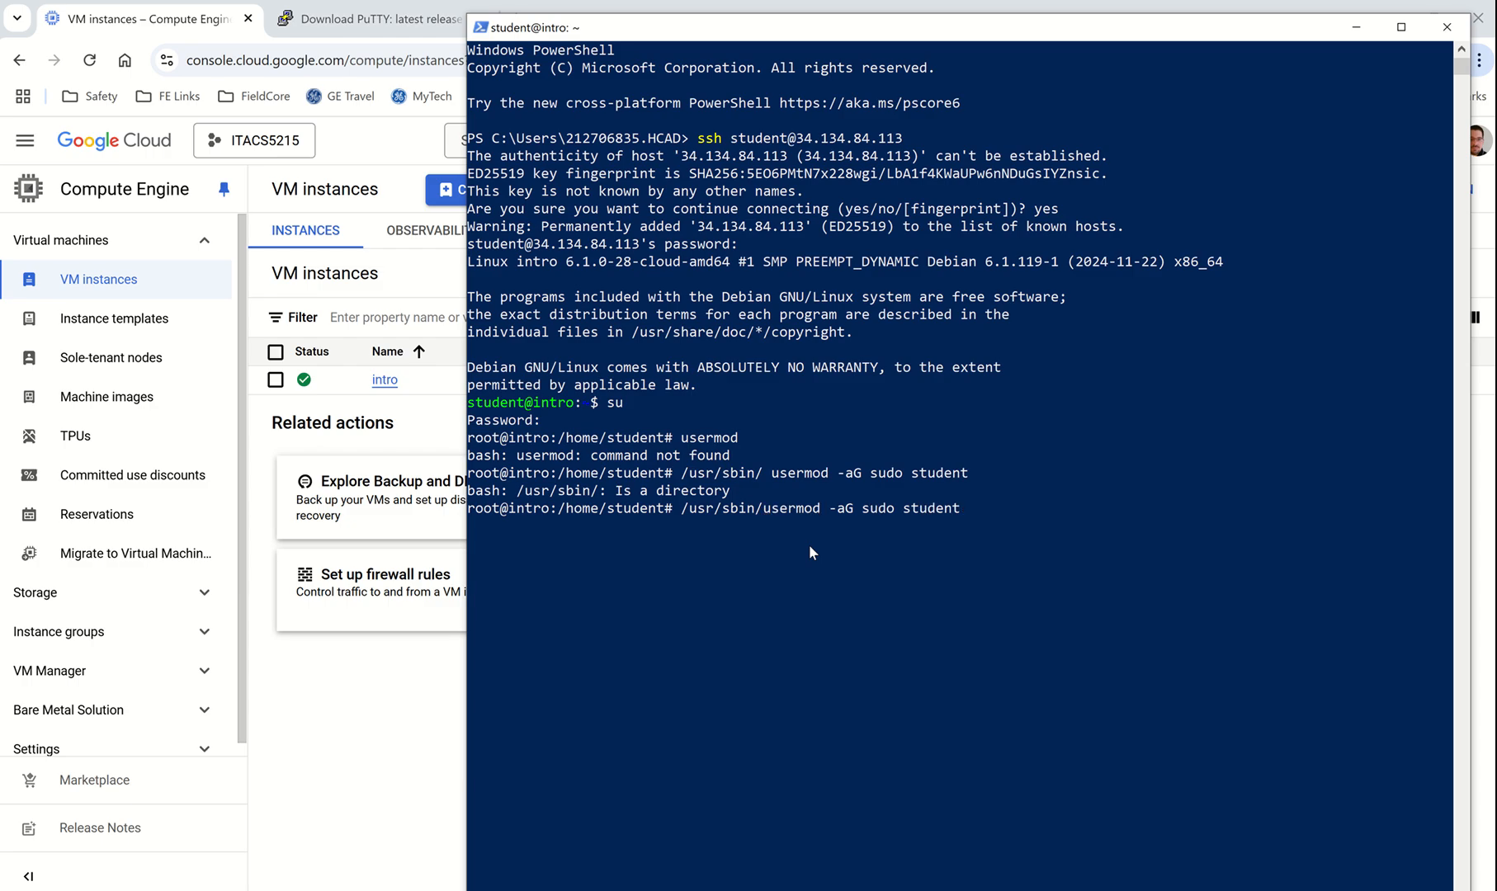
pyautogui.press('Return')
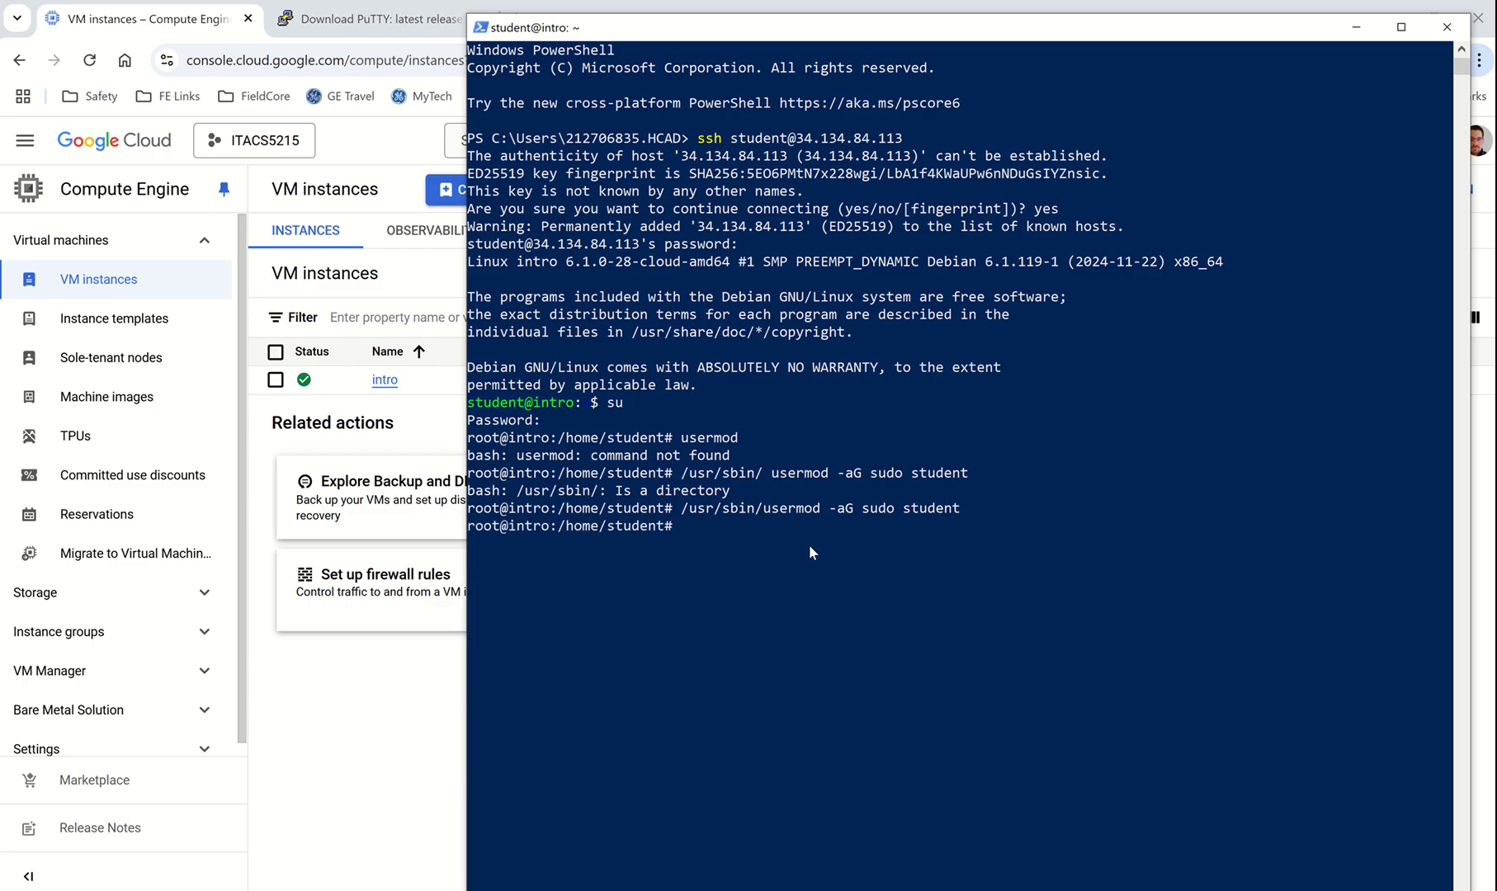
pyautogui.write('exit')
pyautogui.press('Return')
# Step: Log out and reconnect to intro as student by rerunning the ssh command
pyautogui.write('exit')
pyautogui.press('Return')
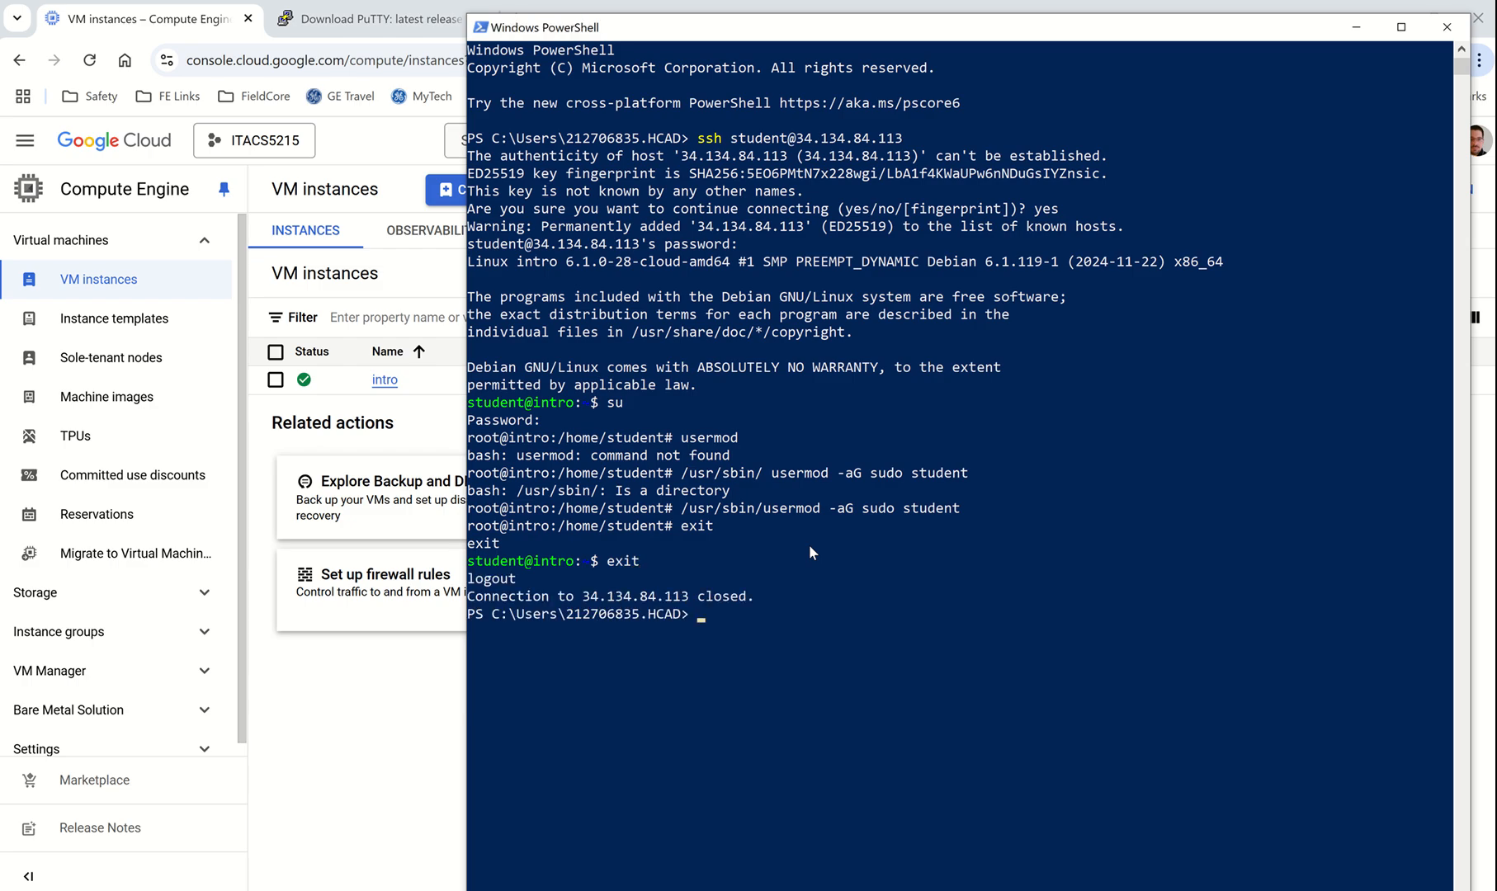
pyautogui.press('Up')
pyautogui.press('Return')
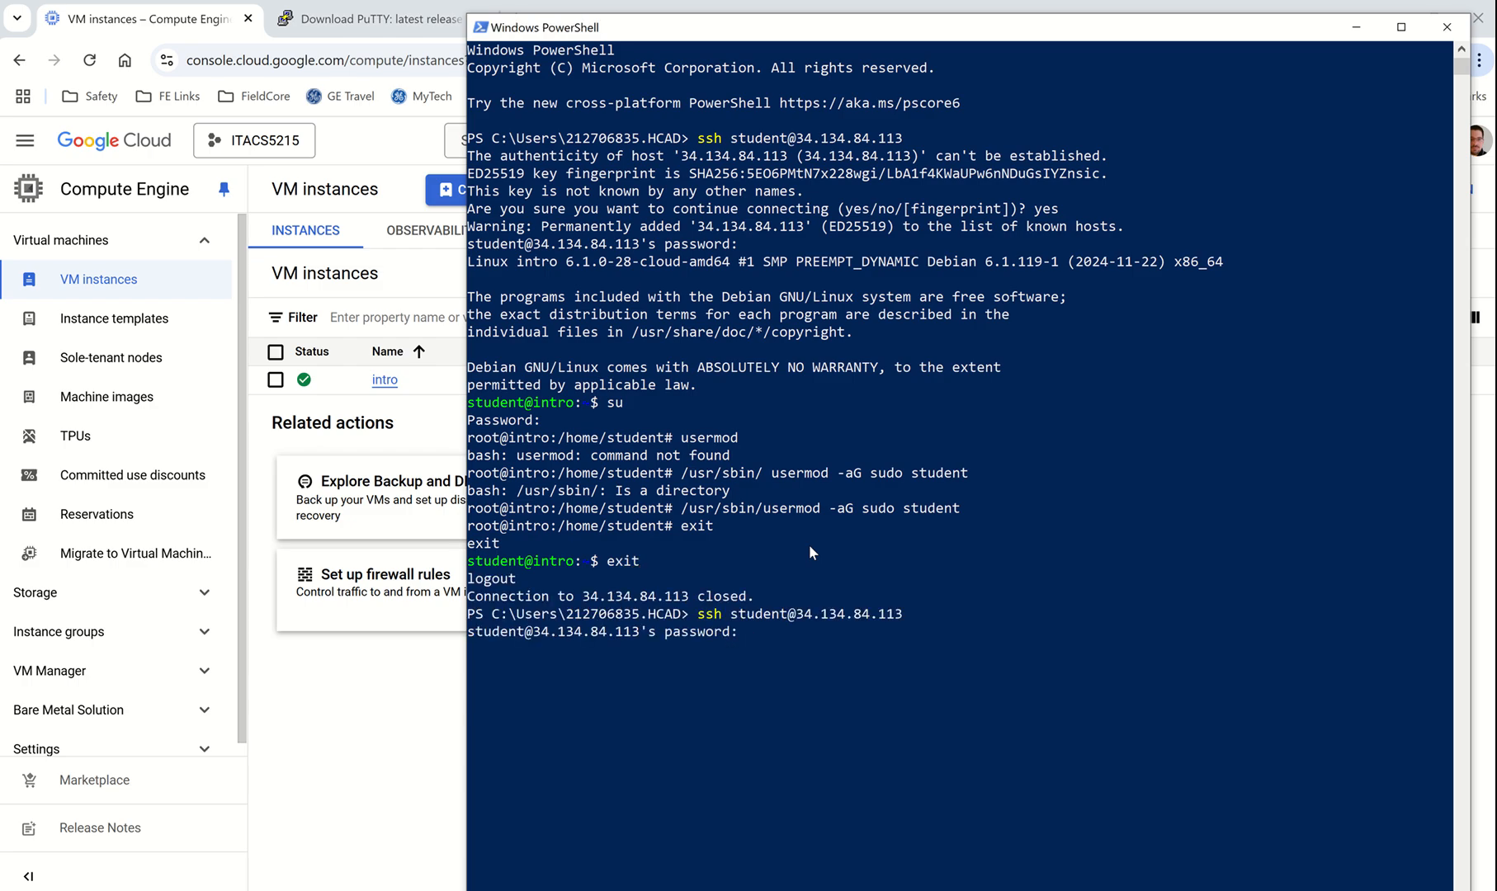
pyautogui.press('Return')
# Step: Run sudo passwd root and set a new root password
pyautogui.write('sudo ')
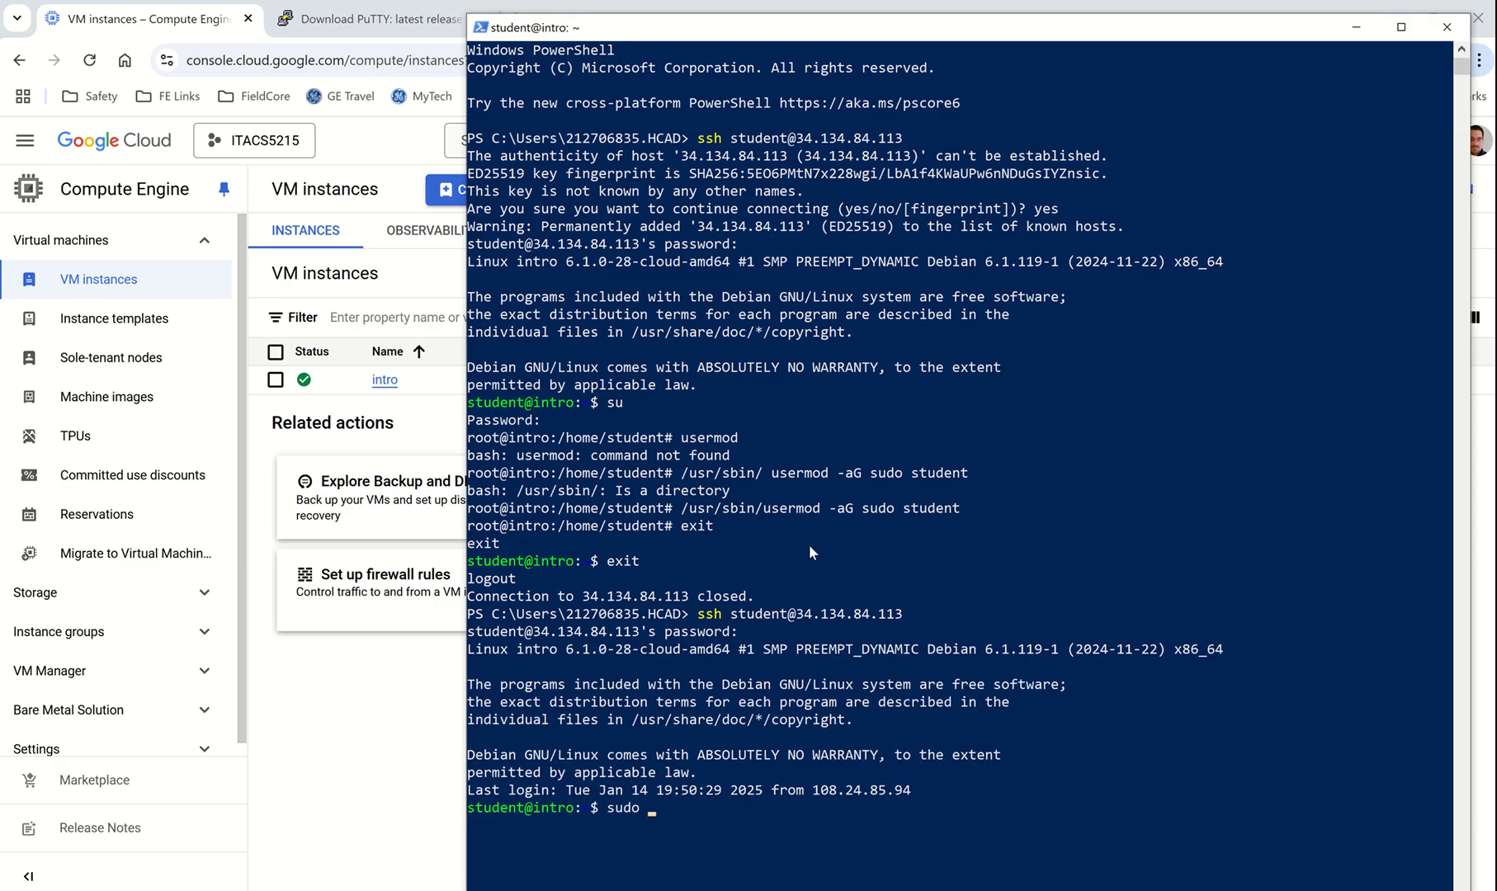
pyautogui.write('passwd root')
pyautogui.press('Return')
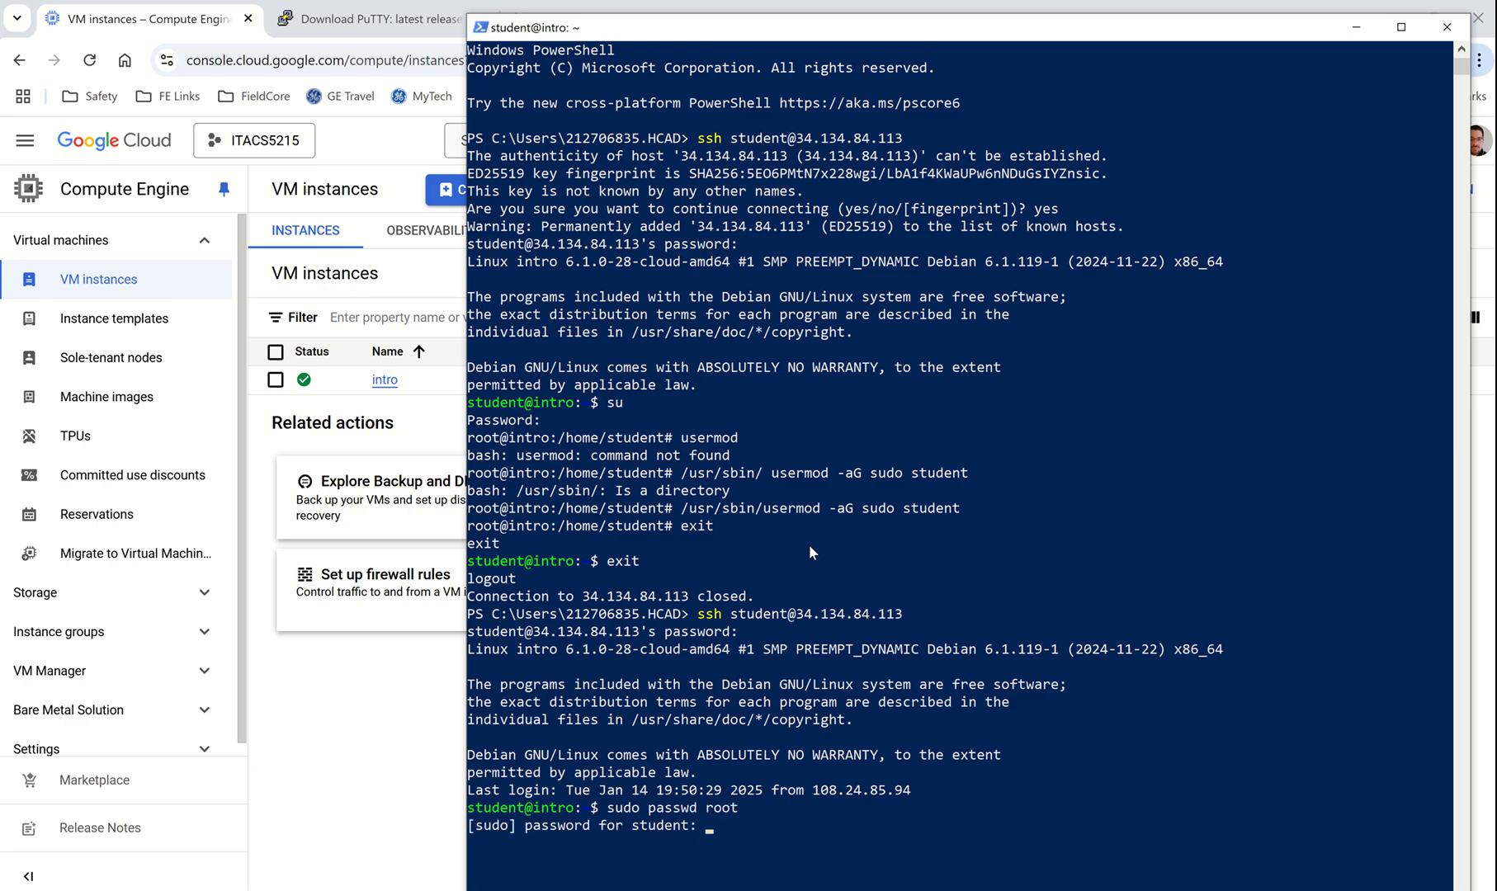
pyautogui.press('Return')
pyautogui.press('Return')
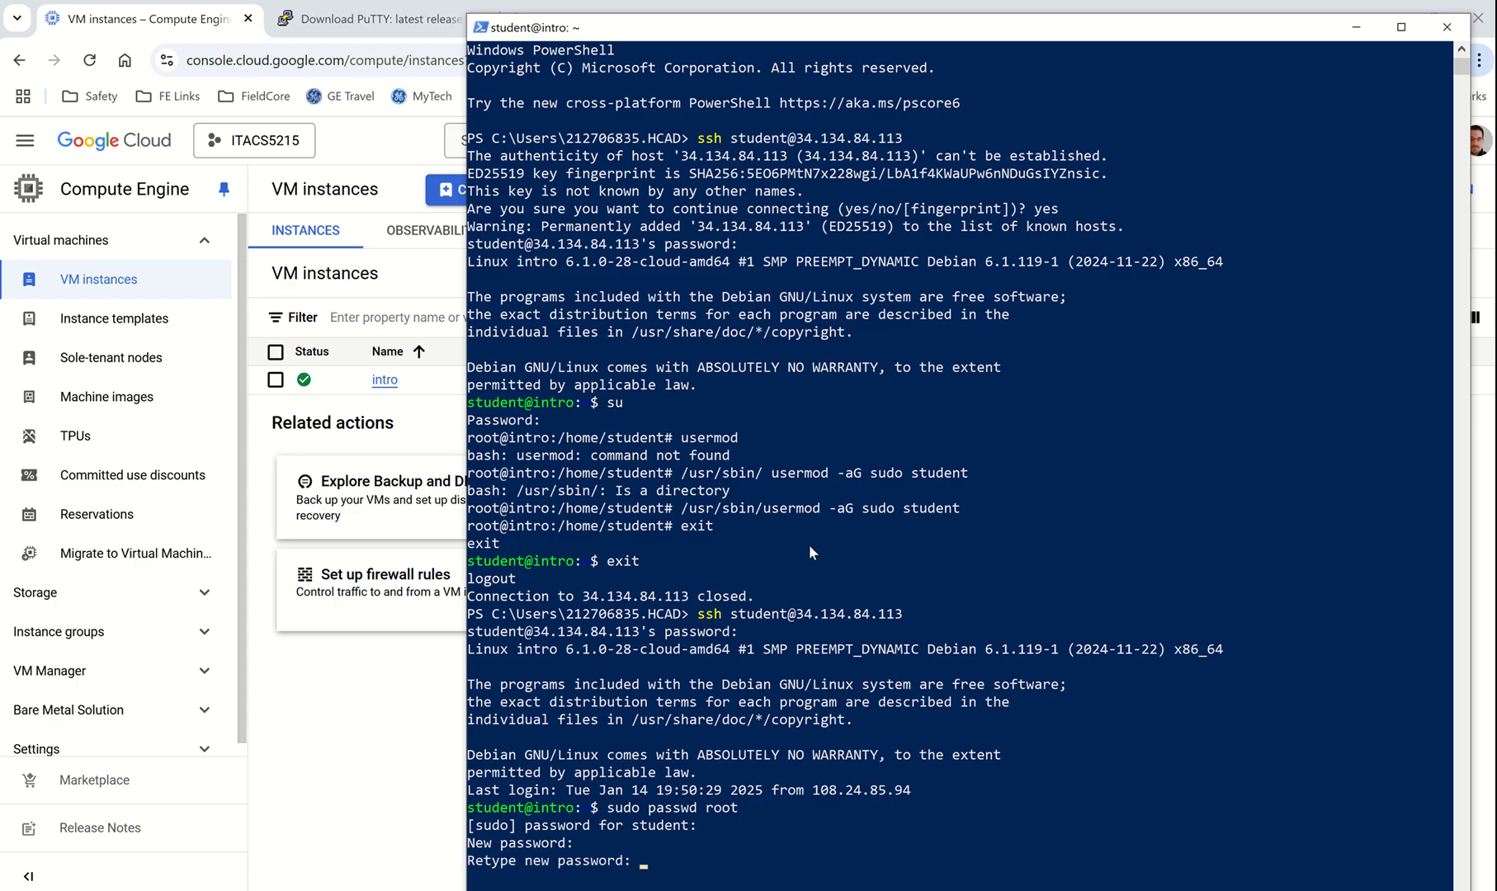
pyautogui.press('Return')
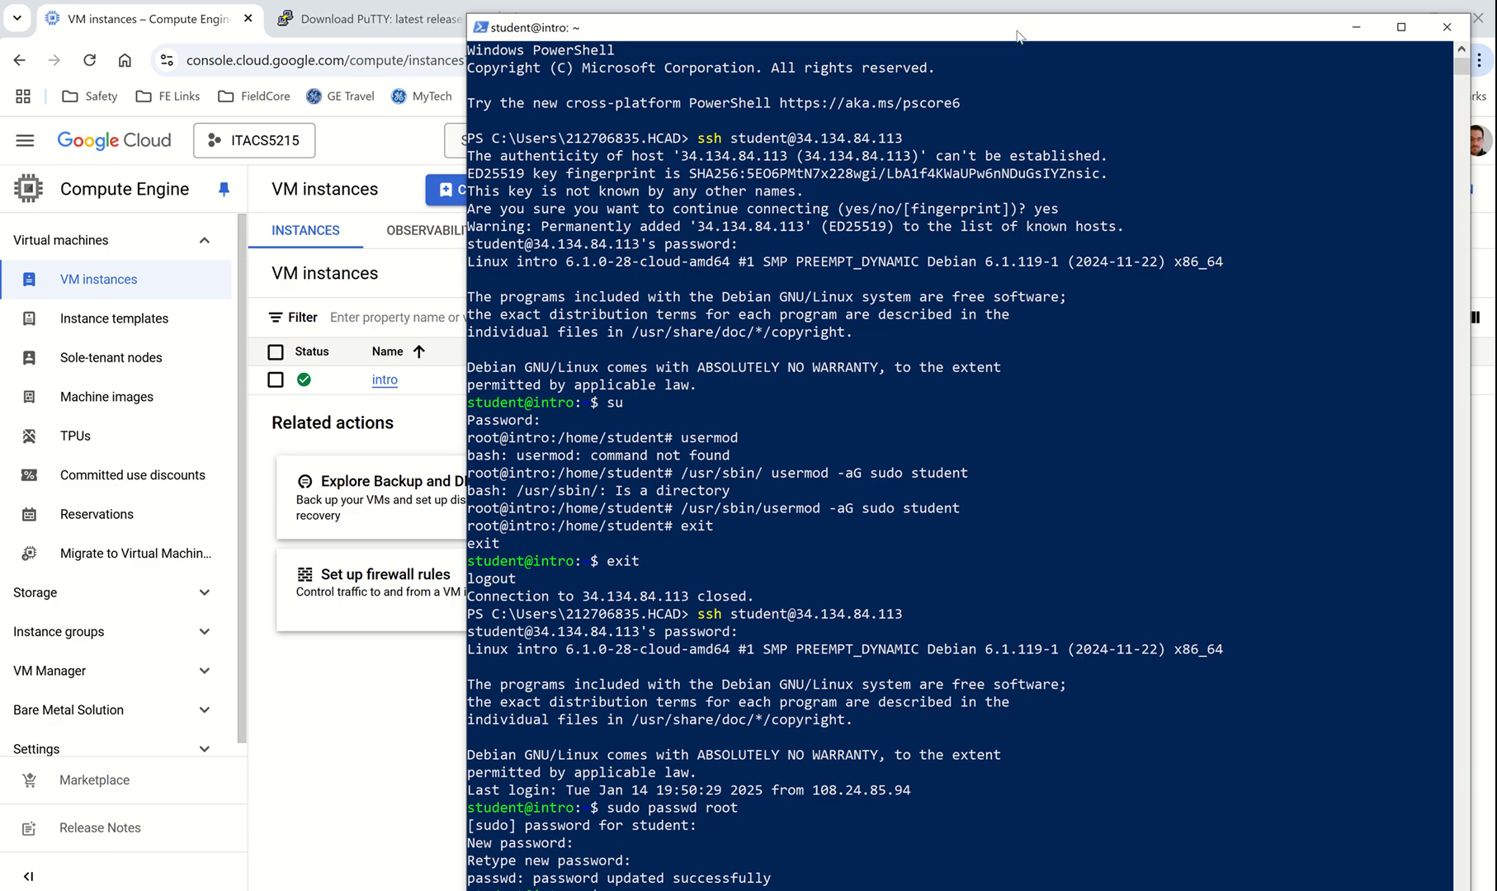
pyautogui.moveTo(1014, 34); pyautogui.dragTo(976, 20)
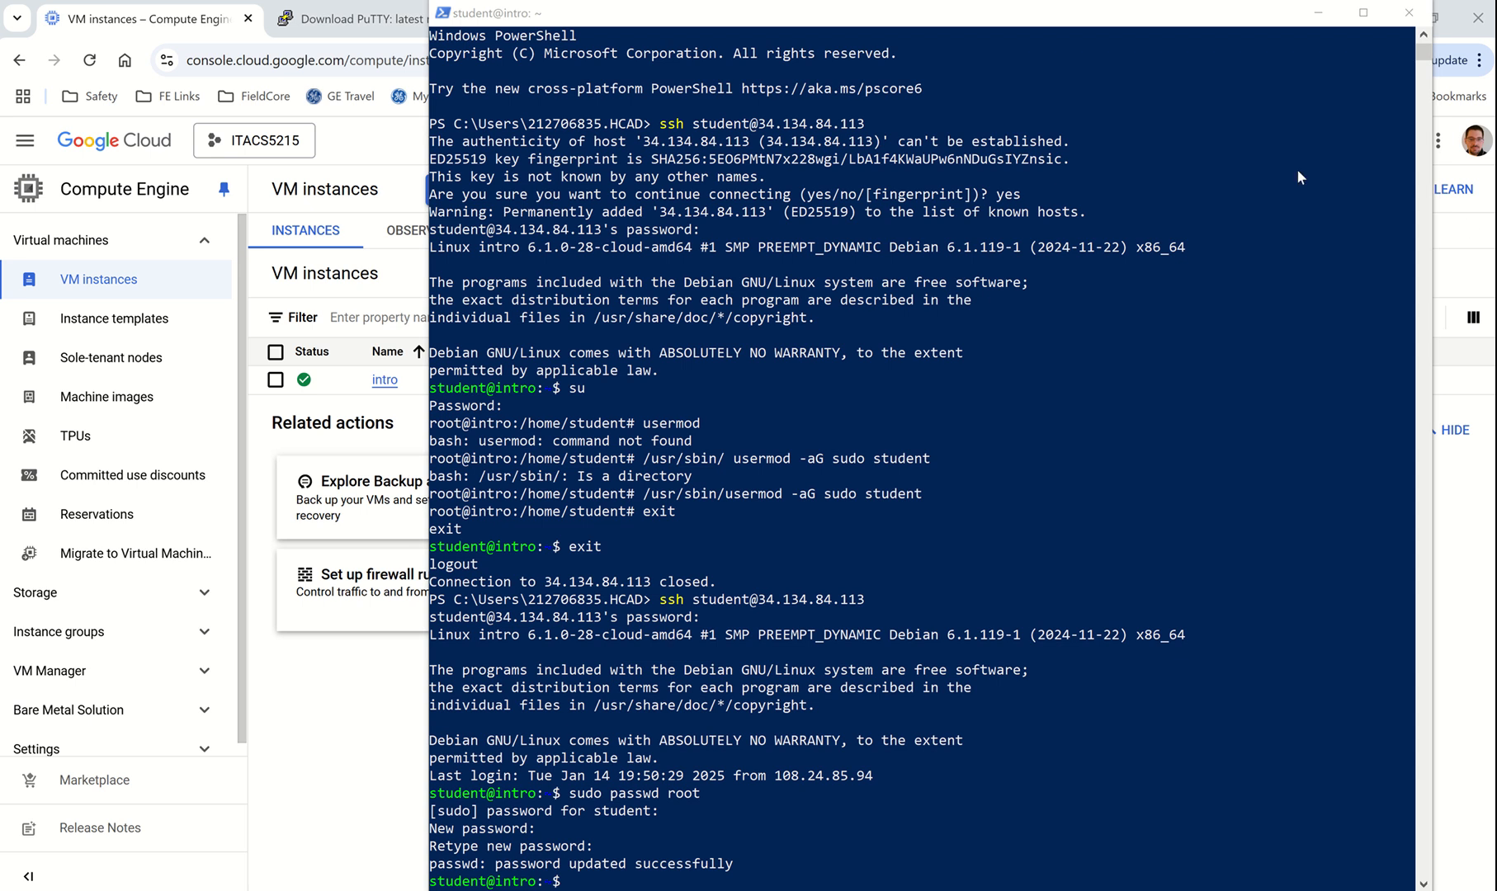
# Step: Switch to the PuTTY download page and review the putty.exe binary download links
pyautogui.click(361, 24)
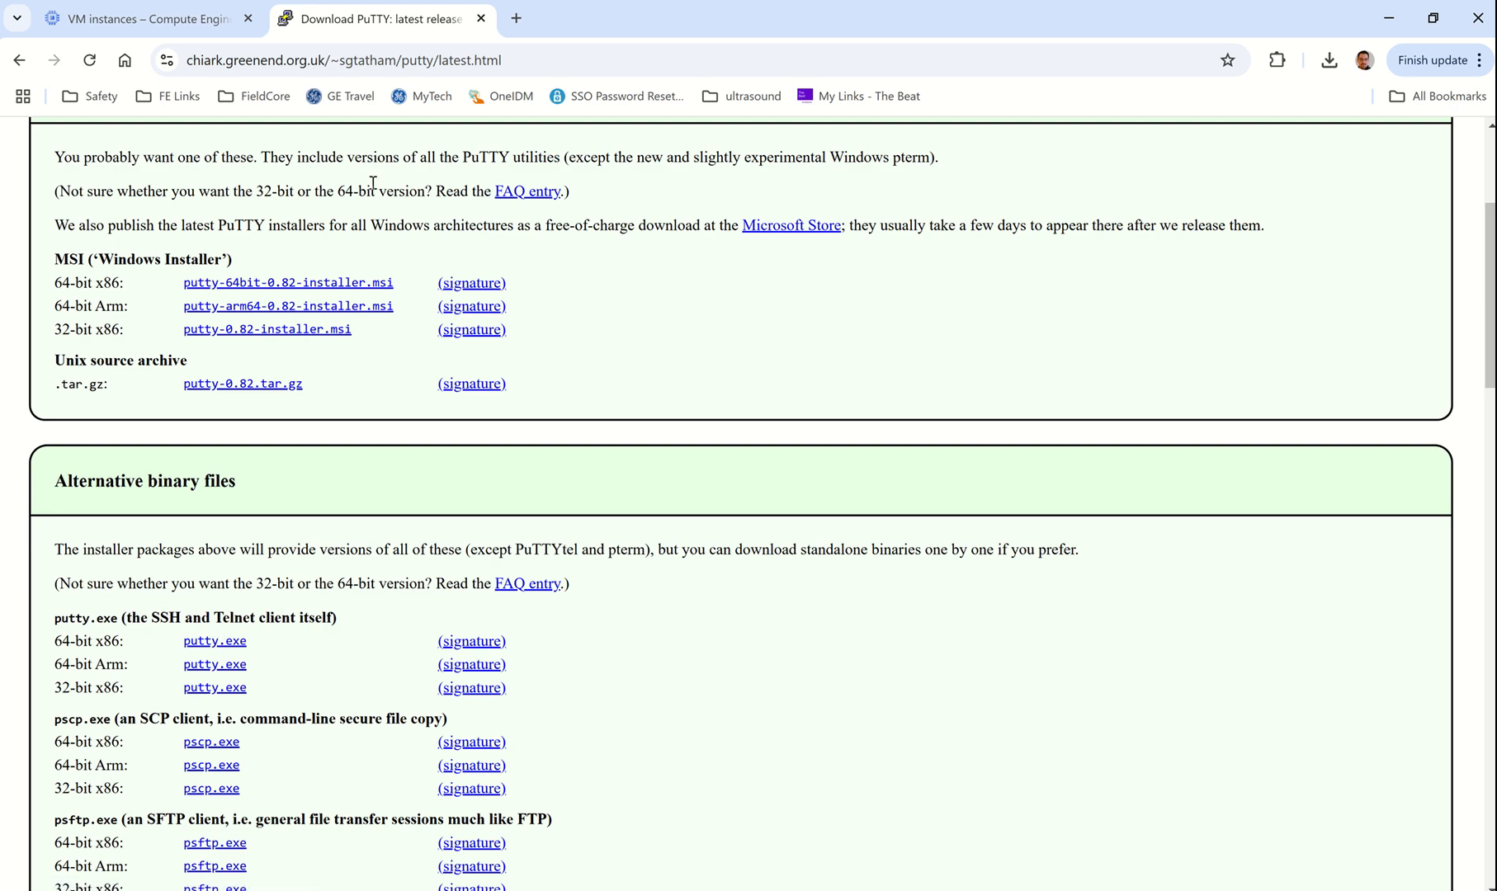
pyautogui.scroll(1, 652, 517)
pyautogui.scroll(5, 651, 516)
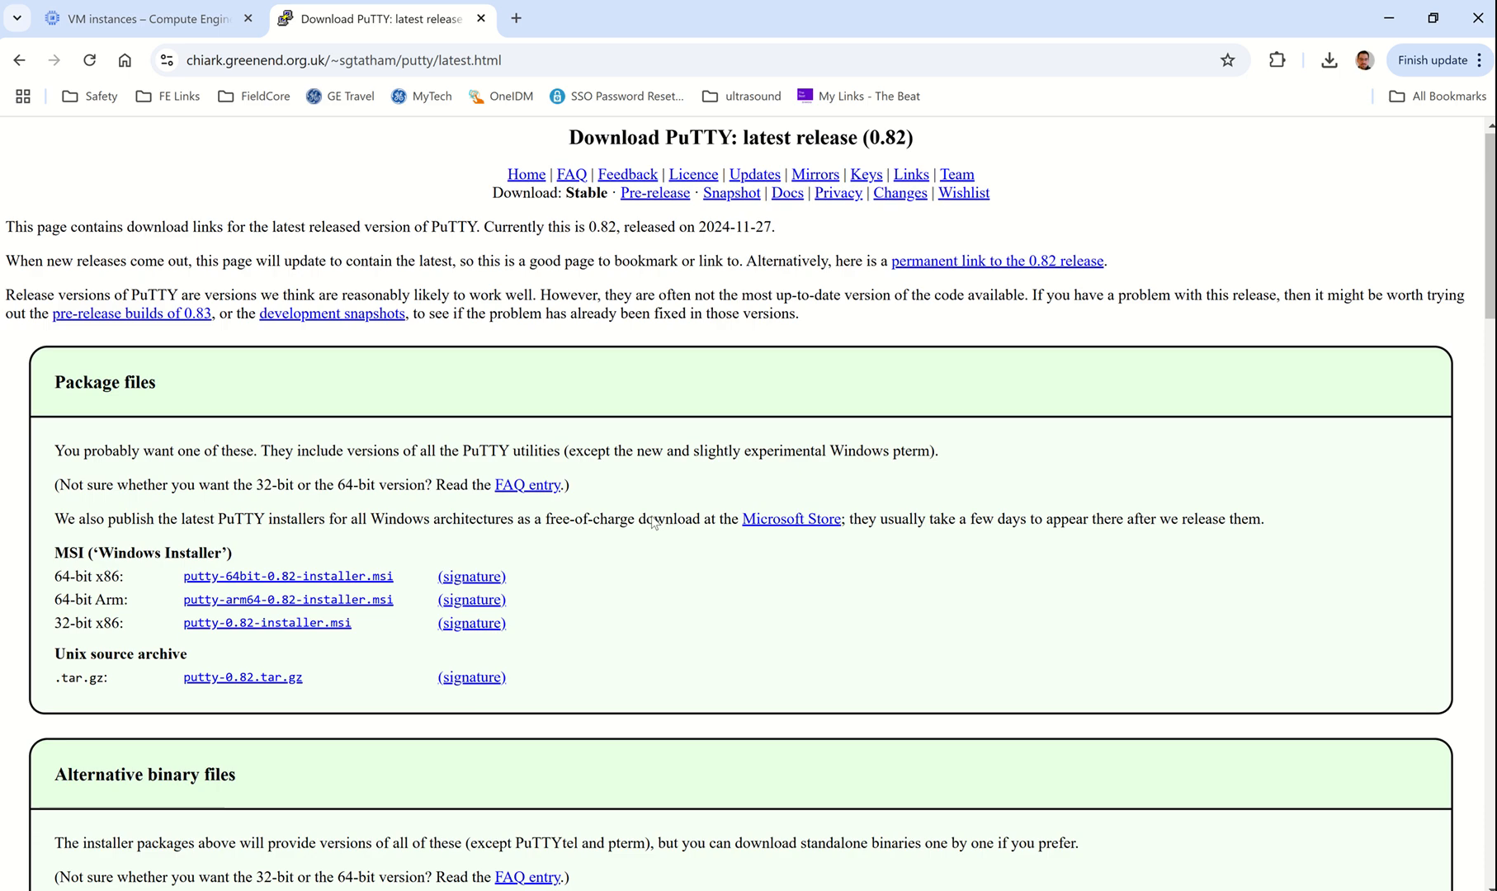
pyautogui.scroll(-7, 651, 516)
pyautogui.scroll(5, 652, 517)
pyautogui.scroll(-5, 651, 516)
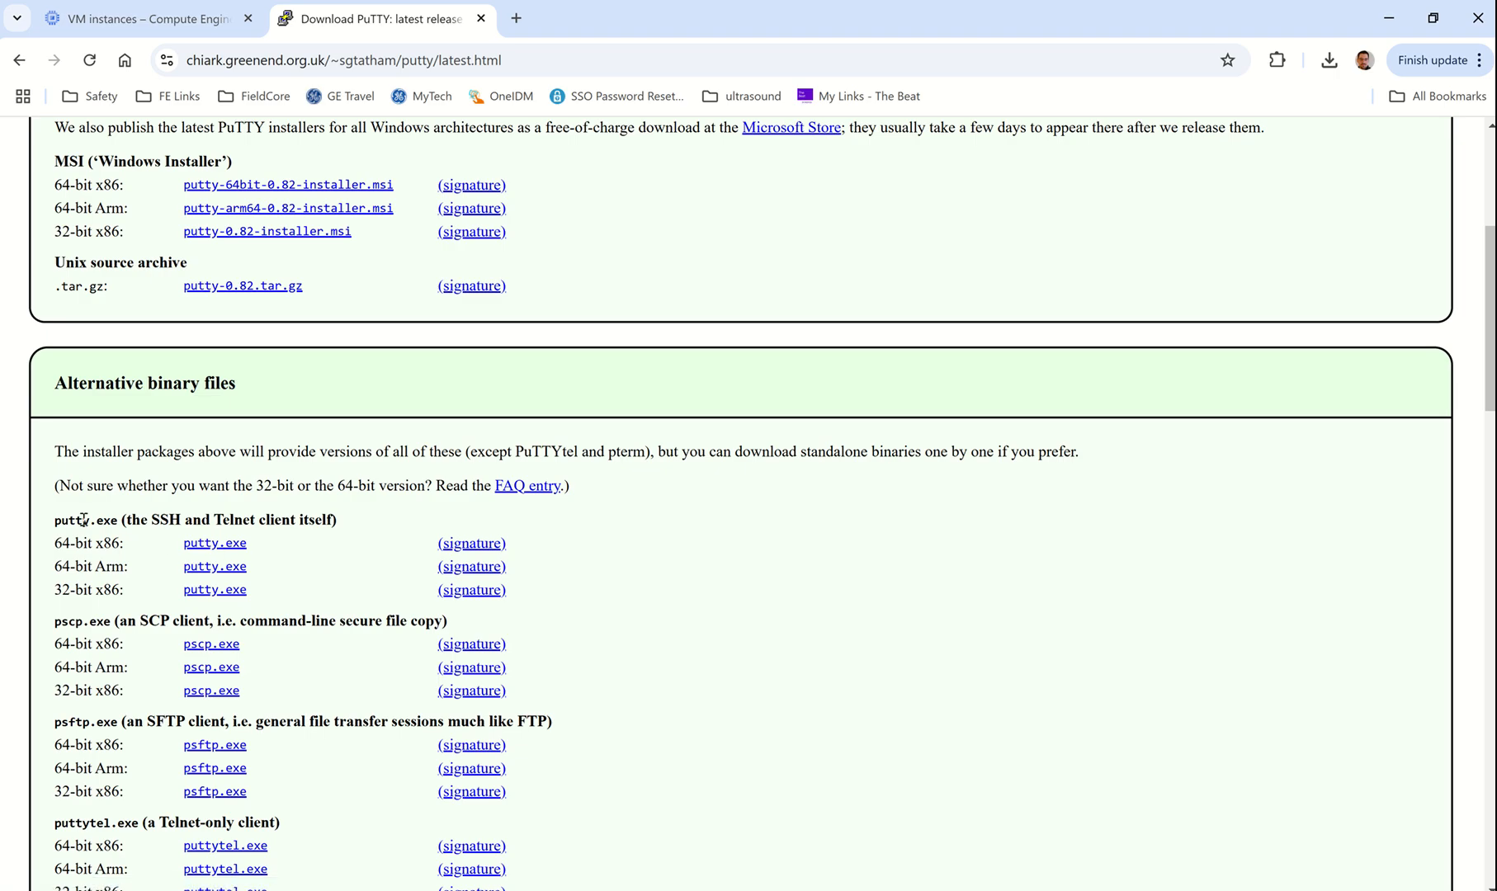
pyautogui.moveTo(80, 520); pyautogui.dragTo(130, 520)
pyautogui.moveTo(345, 533); pyautogui.dragTo(663, 673)
pyautogui.moveTo(695, 794); pyautogui.dragTo(582, 581)
pyautogui.click(754, 715)
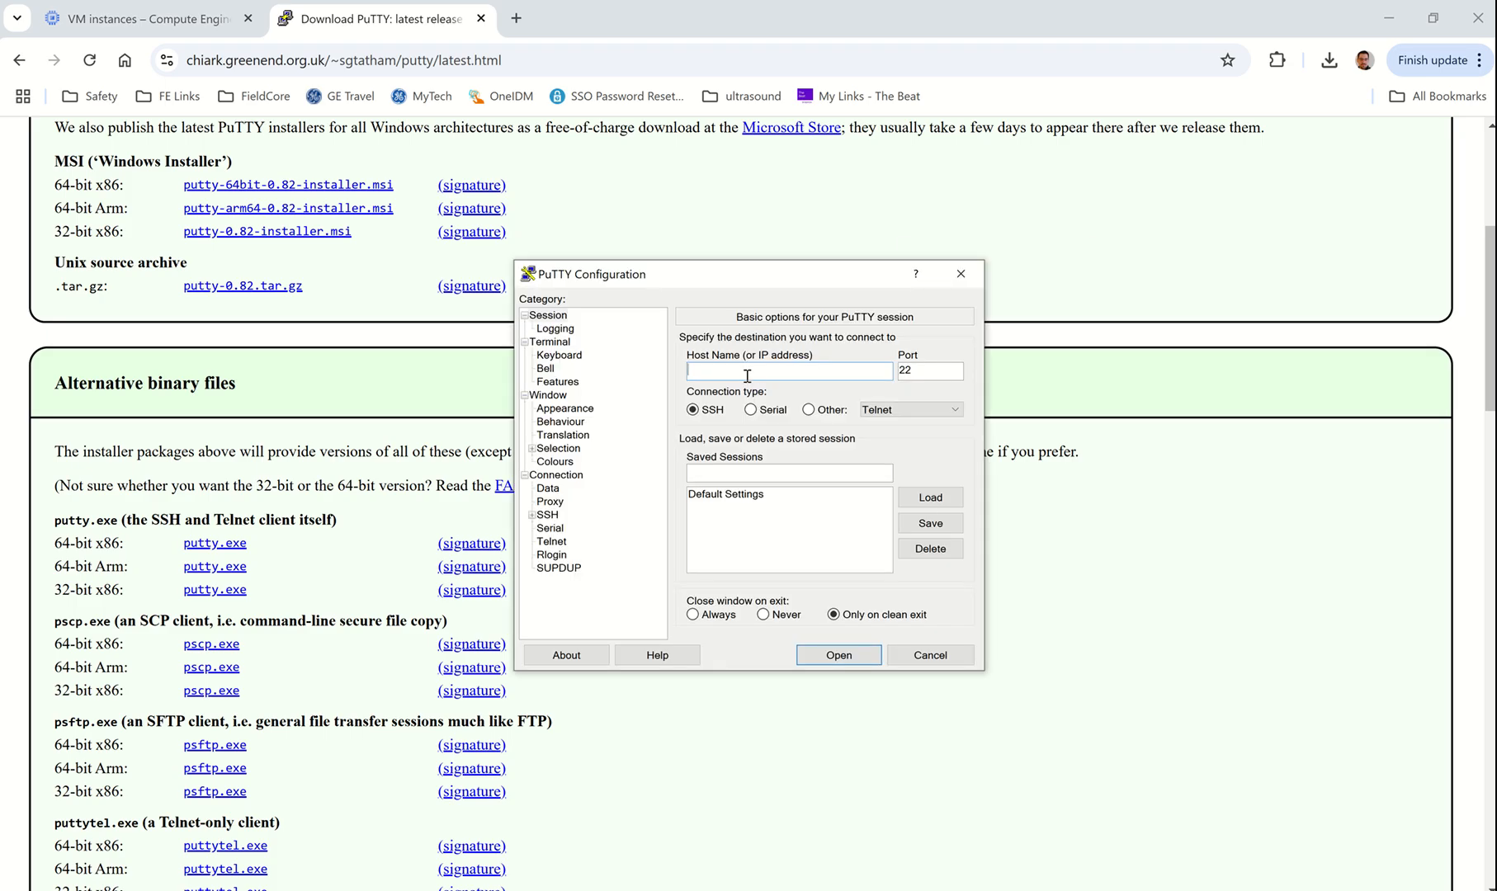
# Step: Save a PuTTY session named 'Intro Linux VM' for host 34.134.84.113
pyautogui.write('34.134.84.113')
pyautogui.click(706, 473)
pyautogui.write('Intro ')
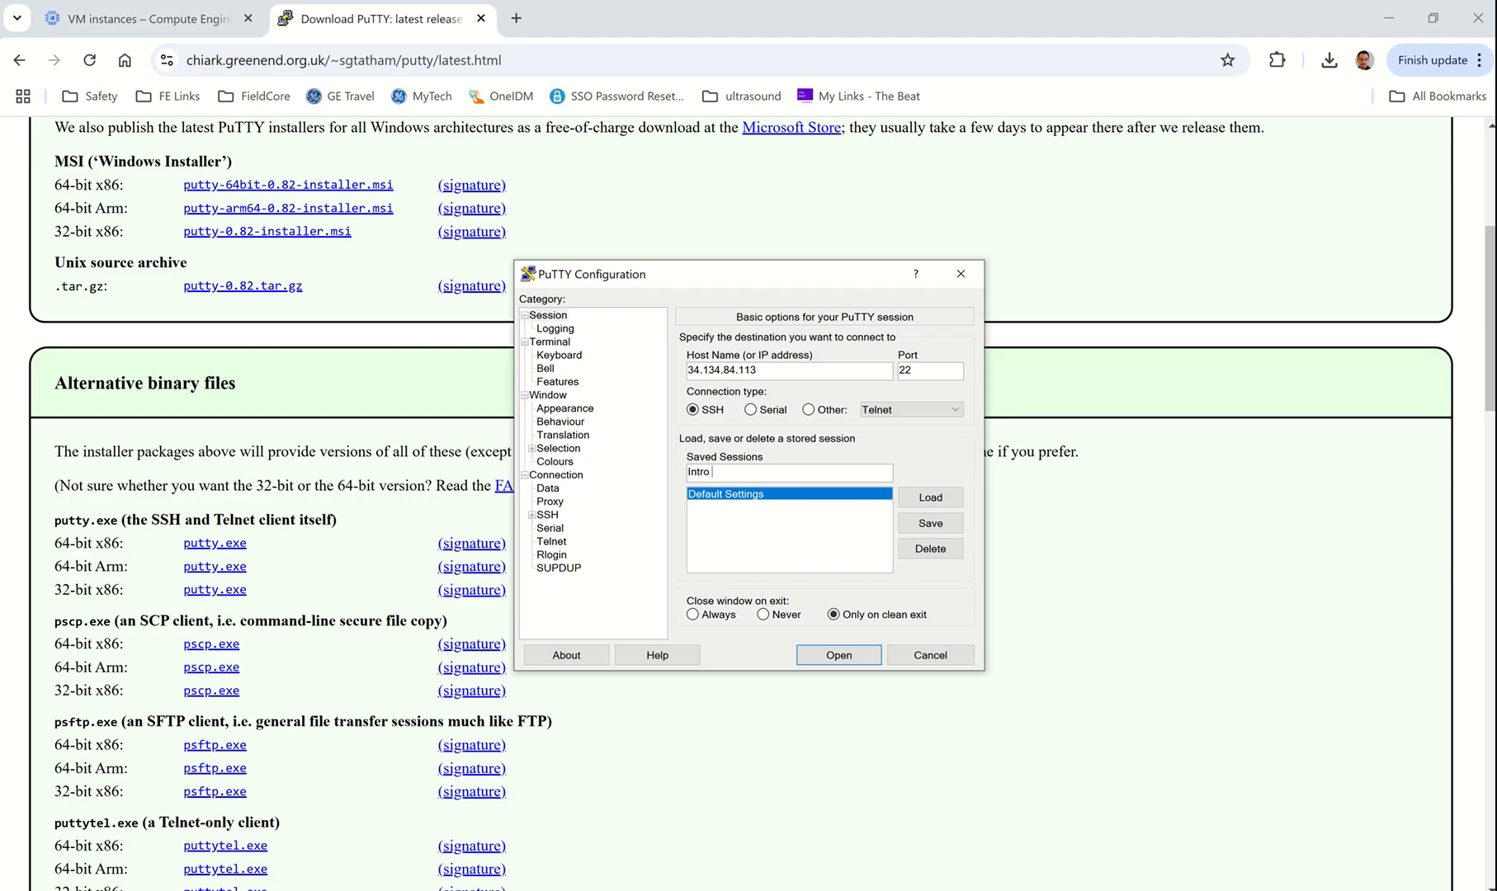
pyautogui.write('Linux VM')
pyautogui.click(930, 523)
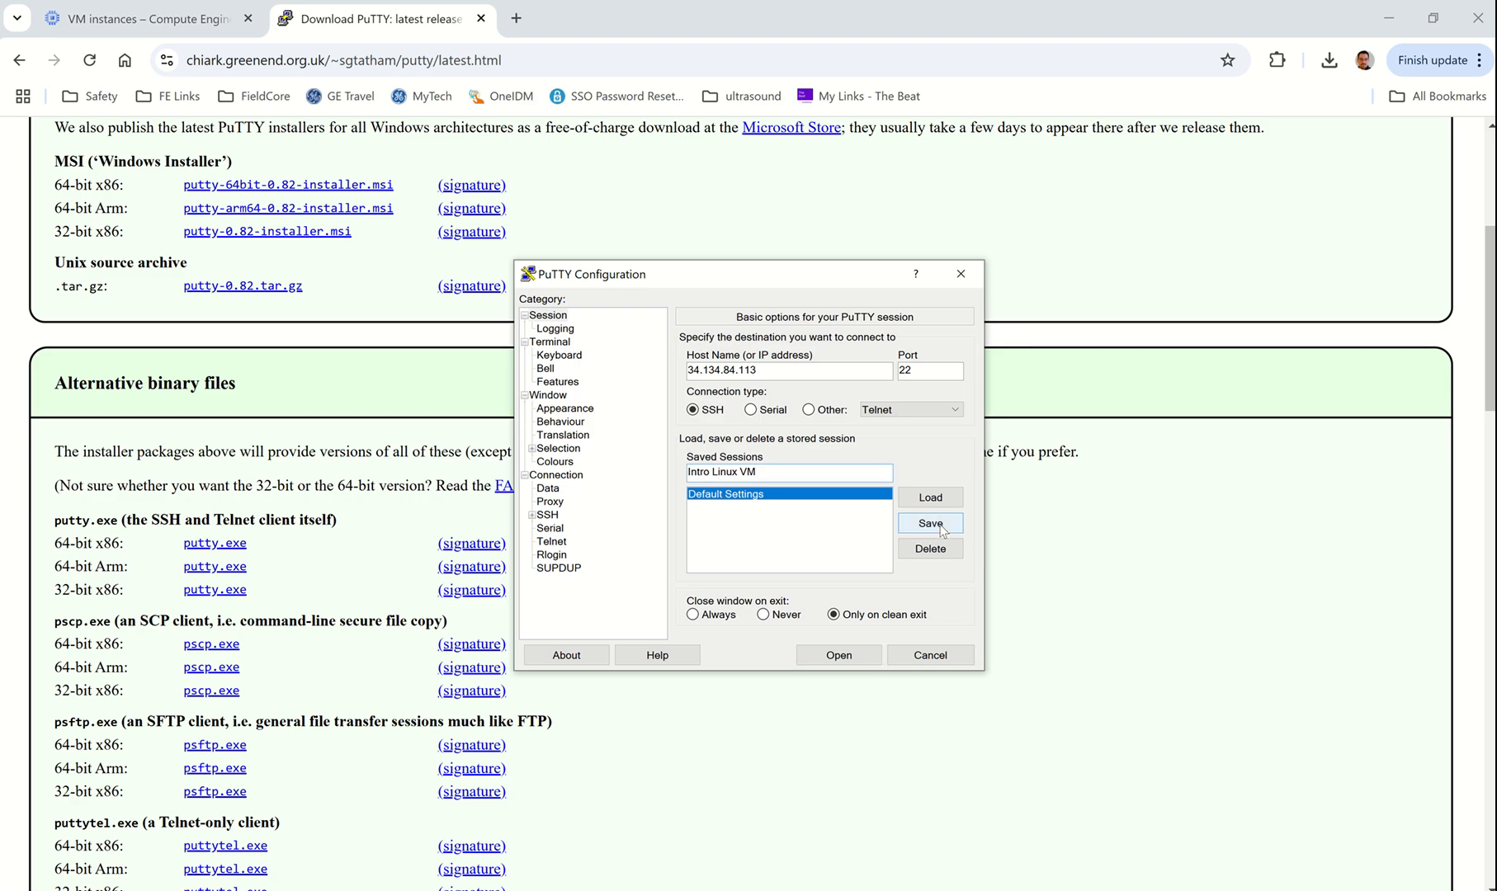
# Step: Open the saved Intro Linux VM session and trust the server's host key
pyautogui.click(716, 507)
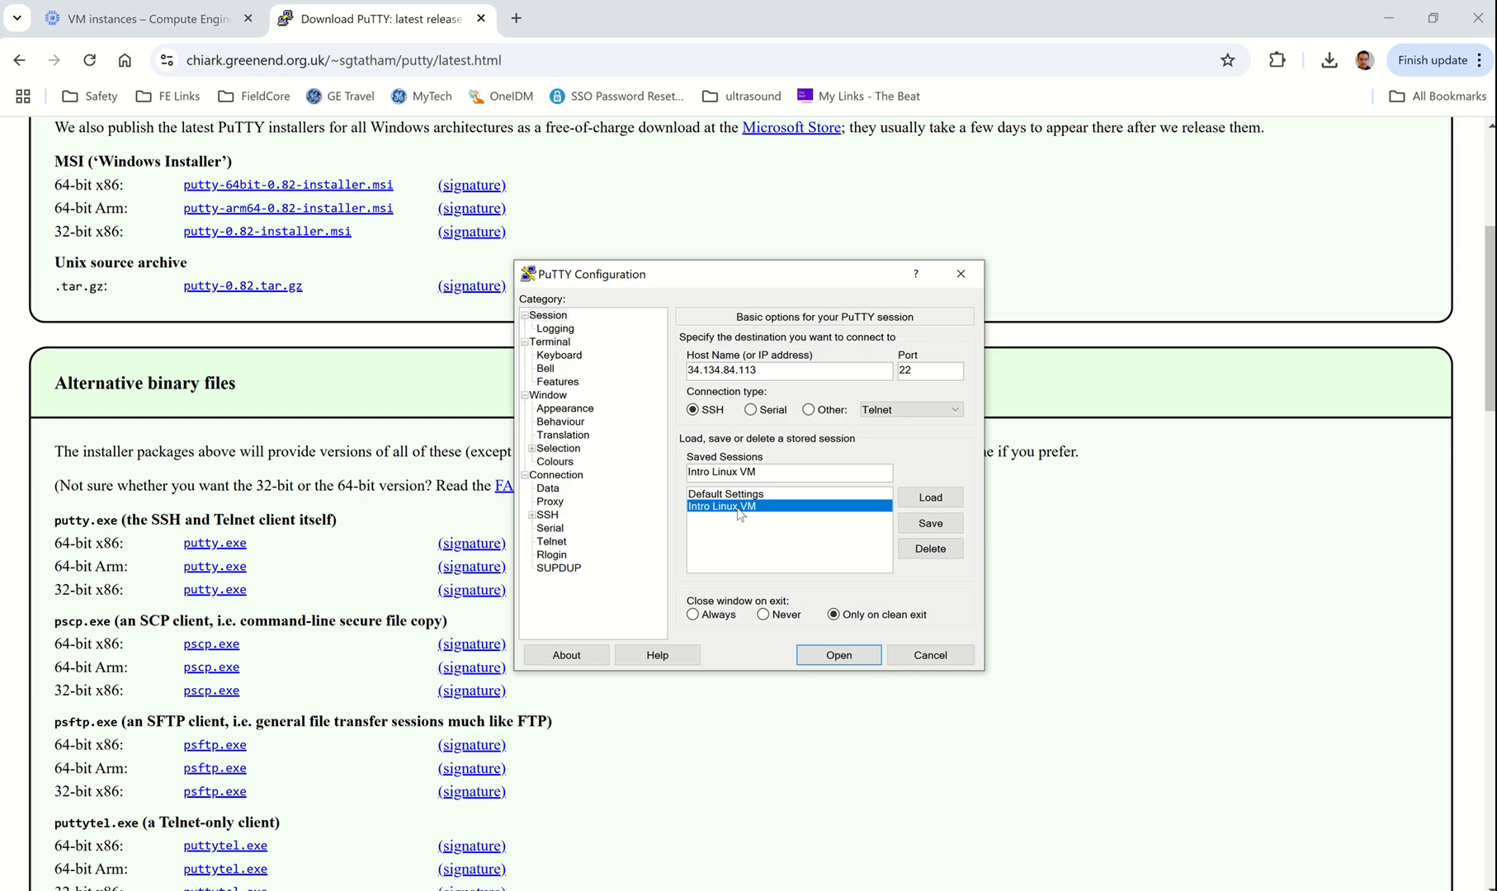
pyautogui.doubleClick(739, 508)
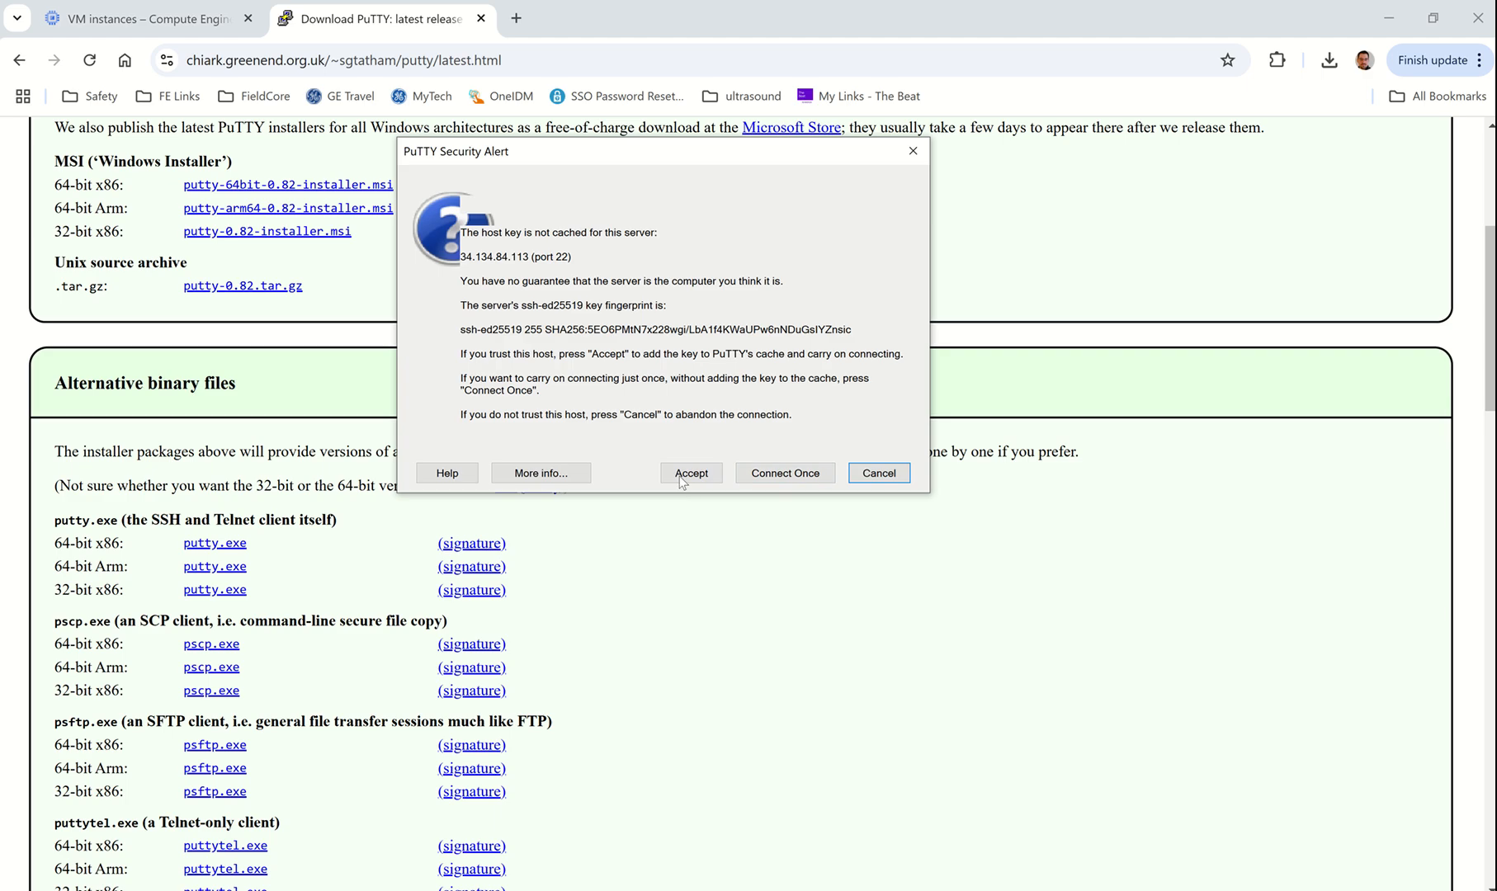
pyautogui.click(709, 477)
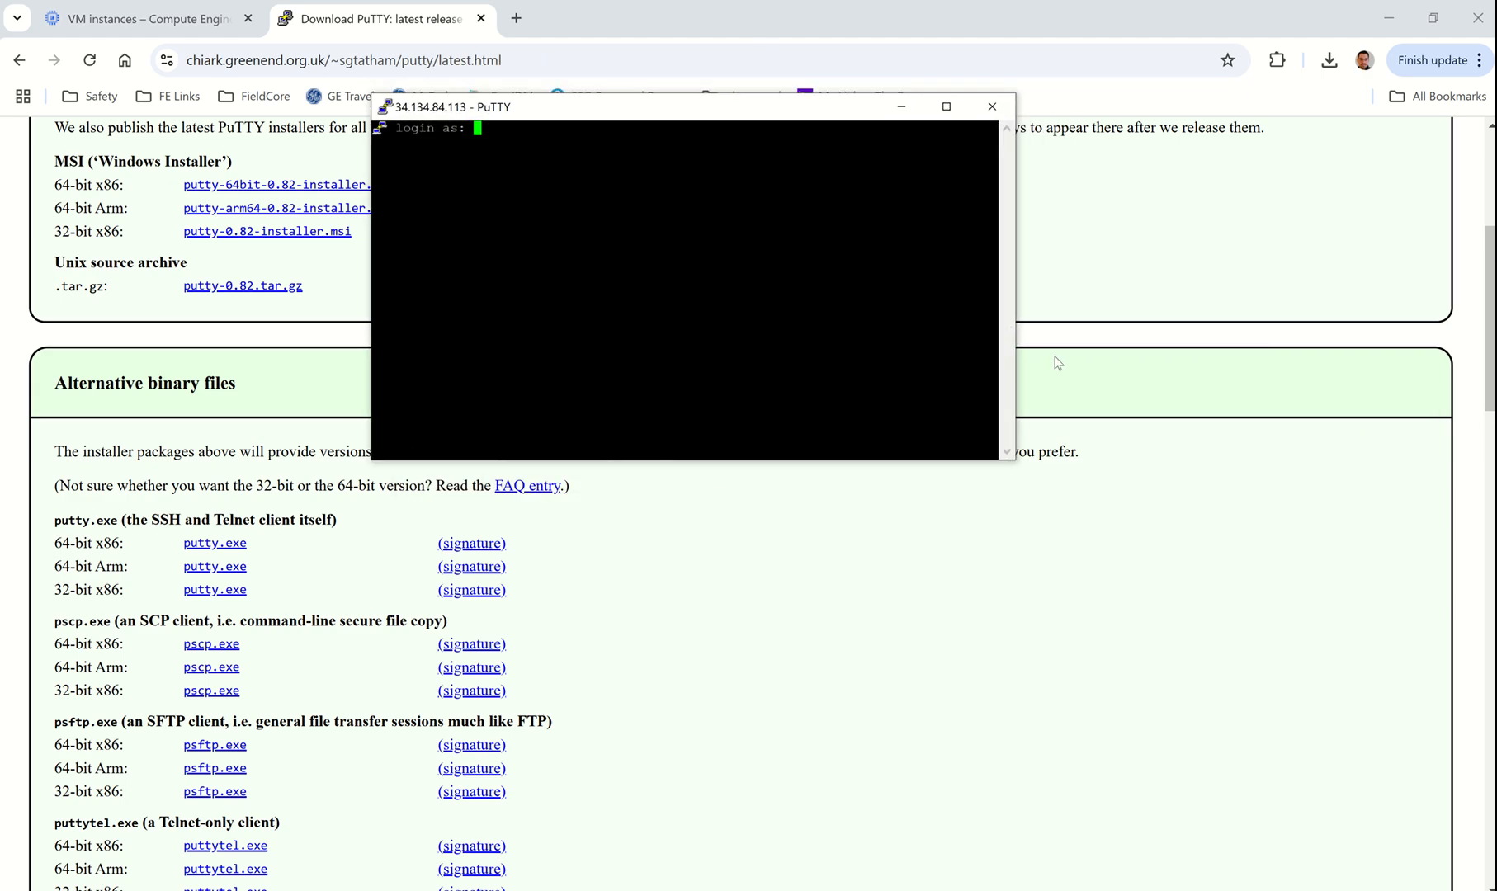
# Step: Log in as student with the account password, then return to the VM instances page
pyautogui.write('student')
pyautogui.press('Return')
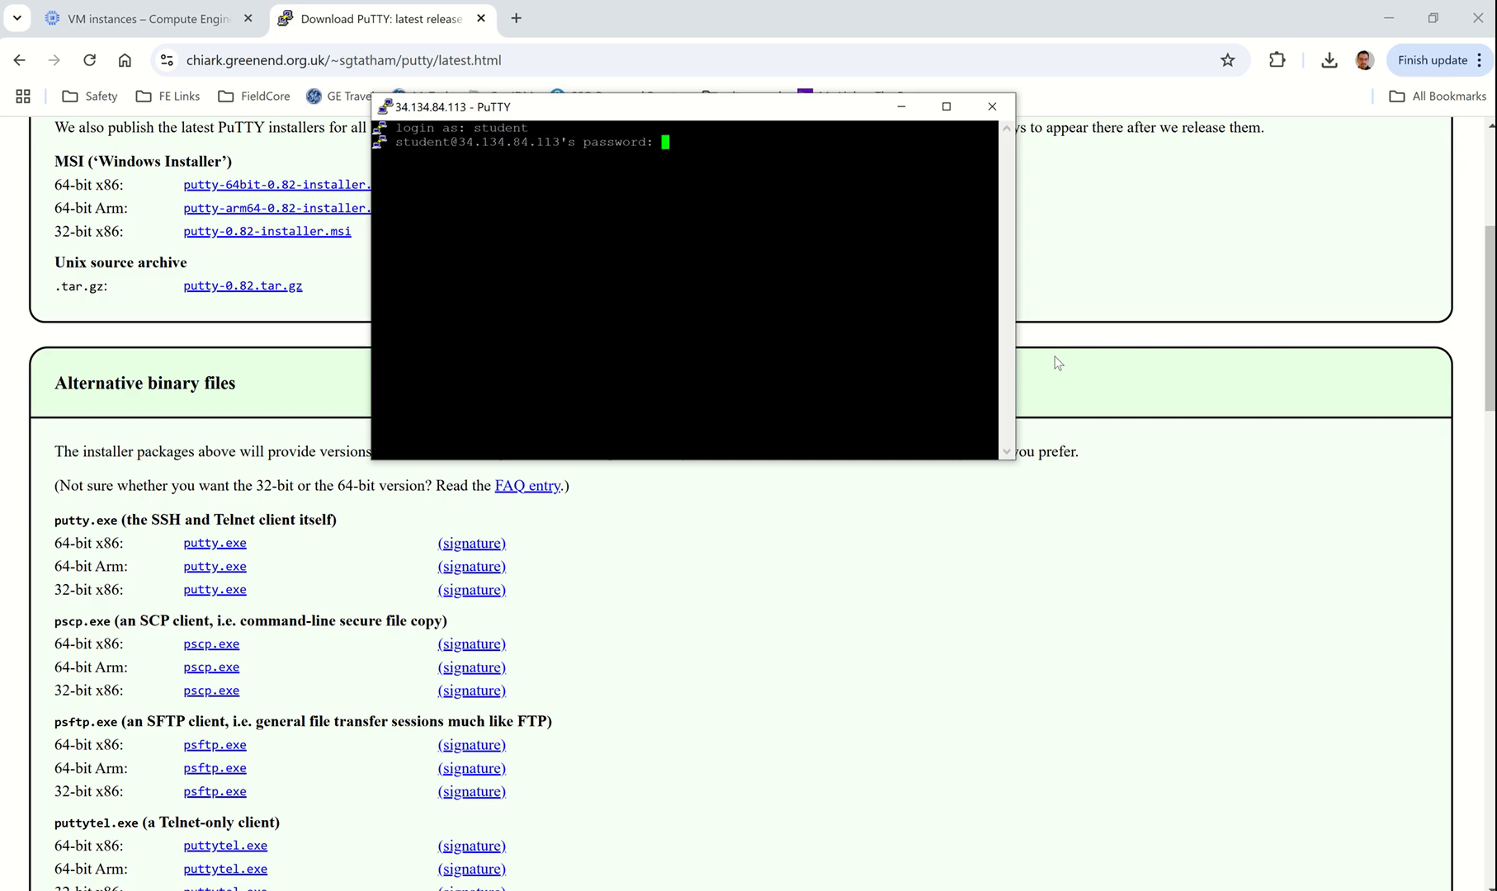
pyautogui.press('Return')
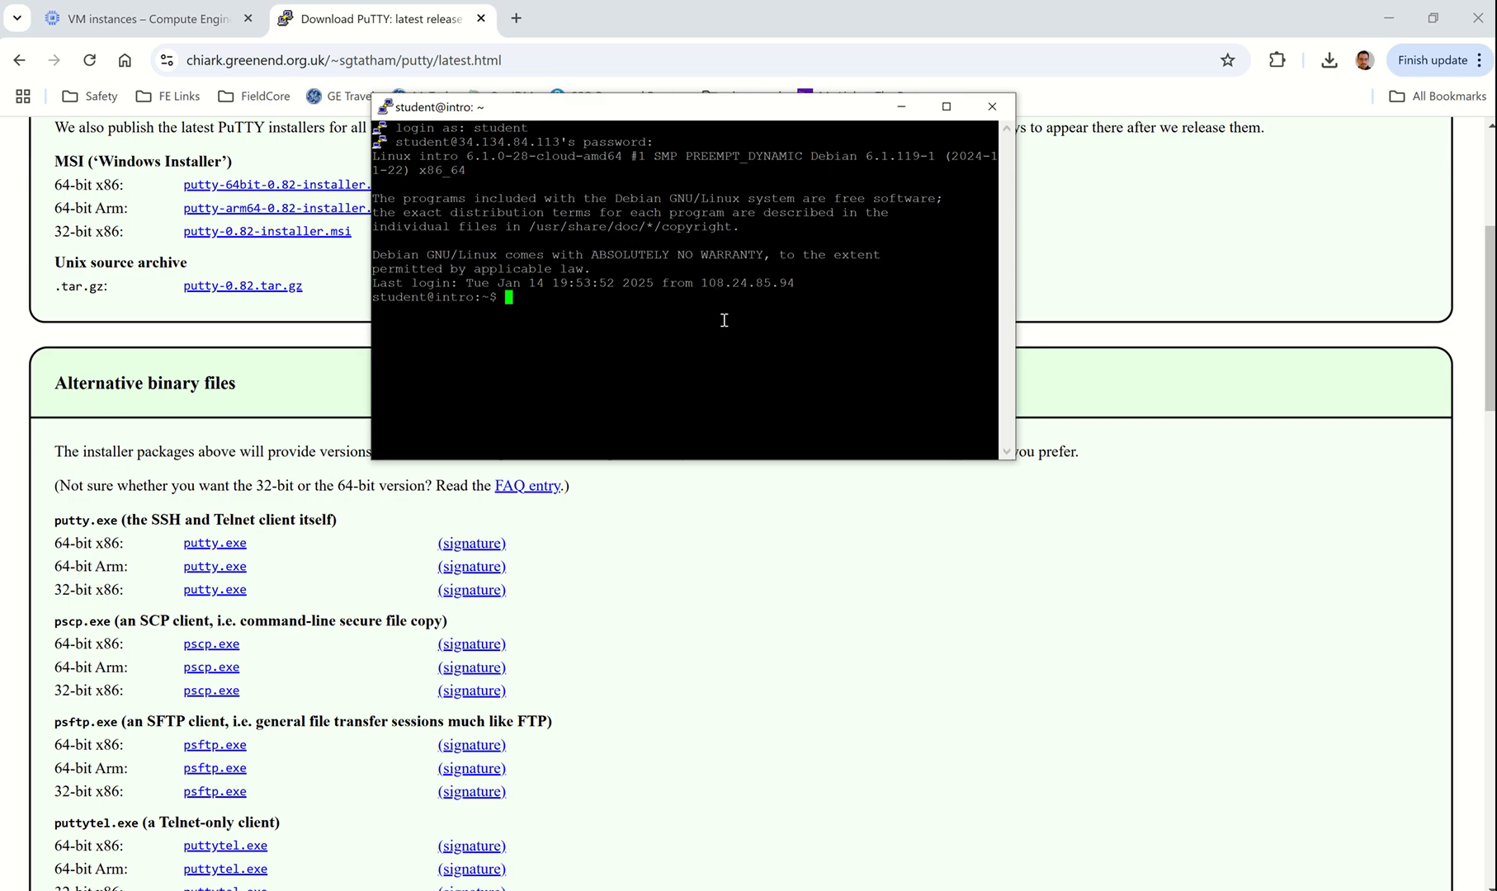
pyautogui.moveTo(692, 117); pyautogui.dragTo(725, 226)
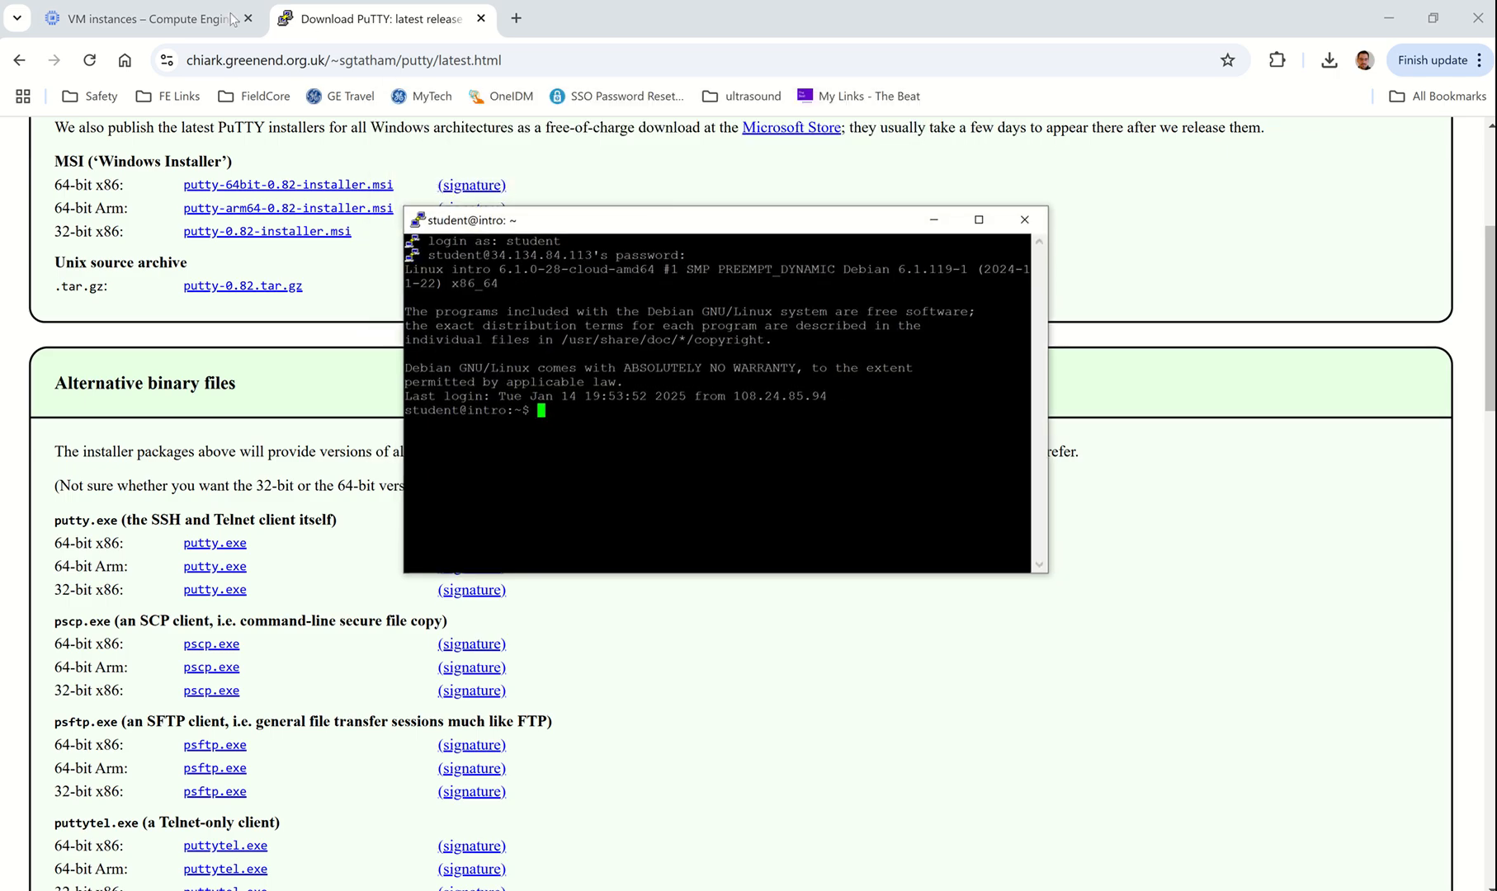
pyautogui.click(178, 19)
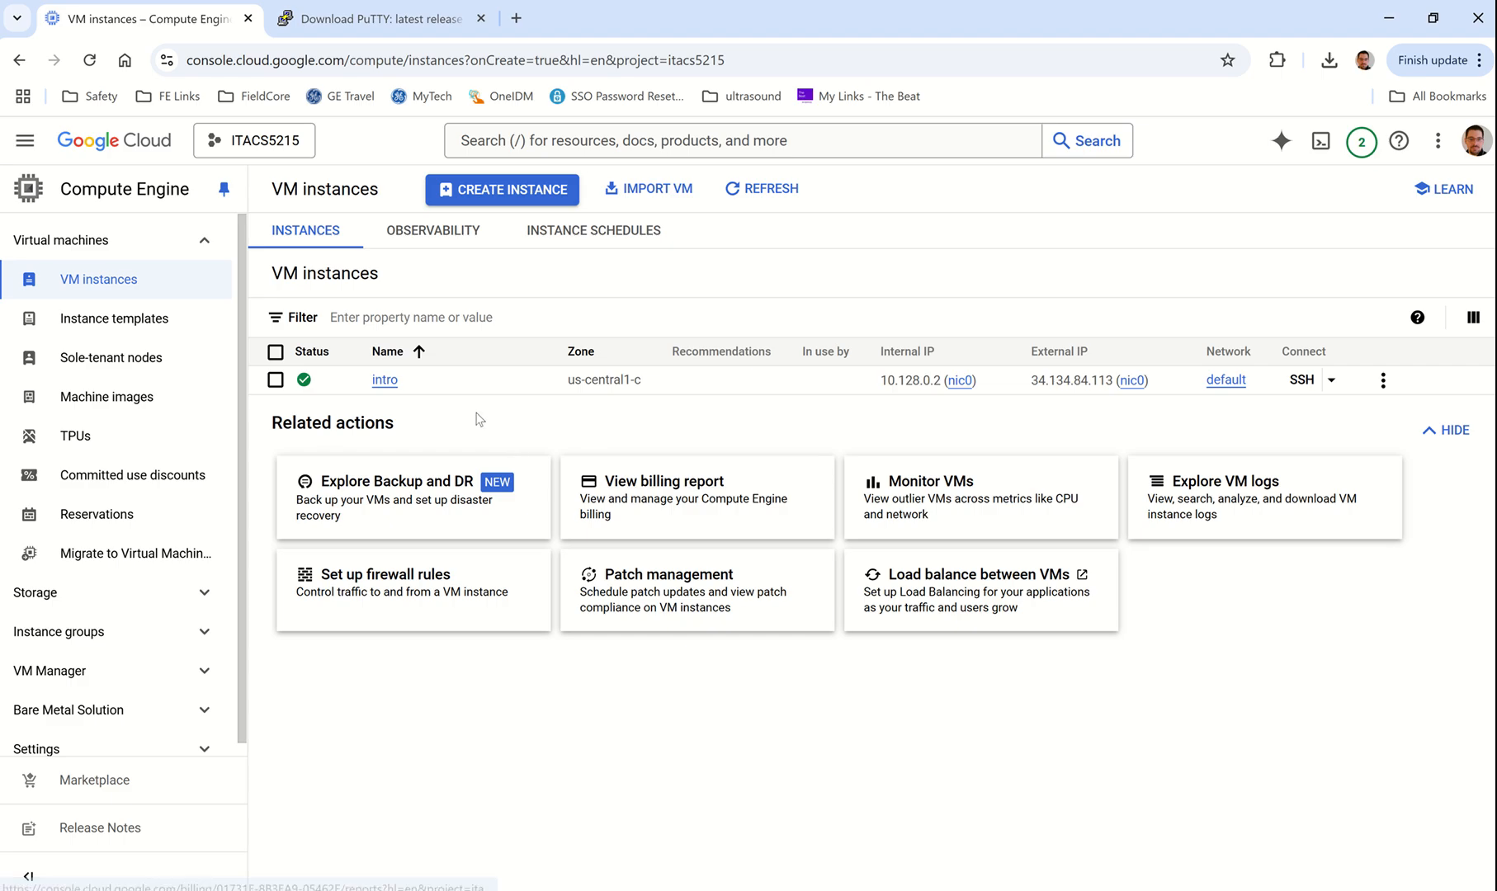